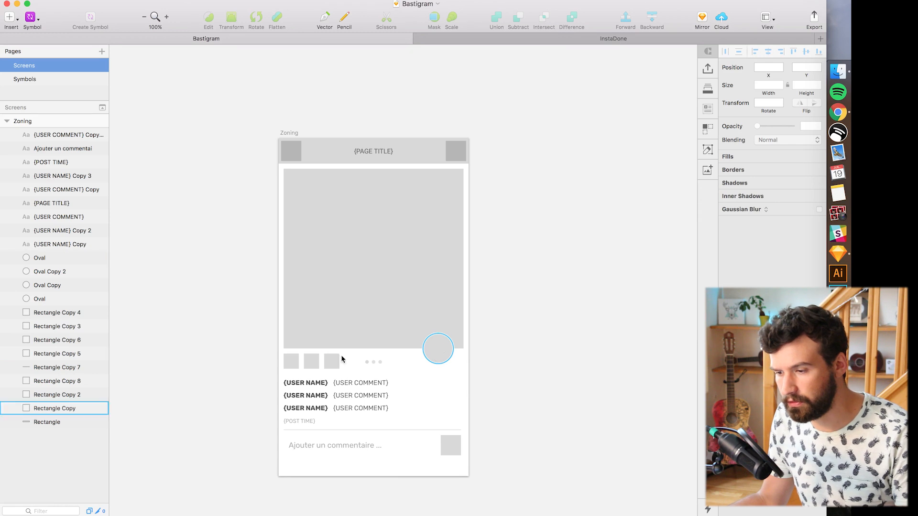
# Duplicate the Zoning artboard beside the original, keeping only the page title, the two icon squares and the header bar
pyautogui.hscroll(1, 533, 365)
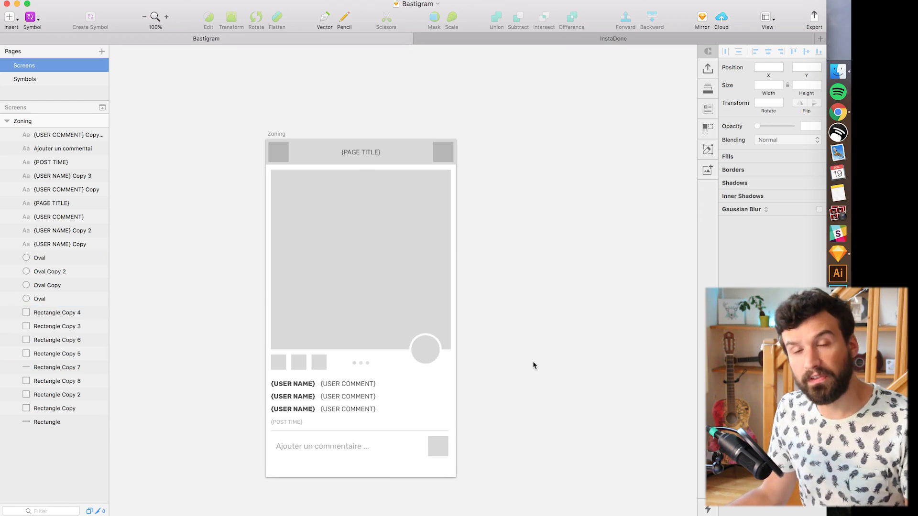
pyautogui.hscroll(2, 295, 128)
pyautogui.moveTo(314, 123); pyautogui.dragTo(234, 123)
pyautogui.moveTo(173, 137); pyautogui.dragTo(414, 154)
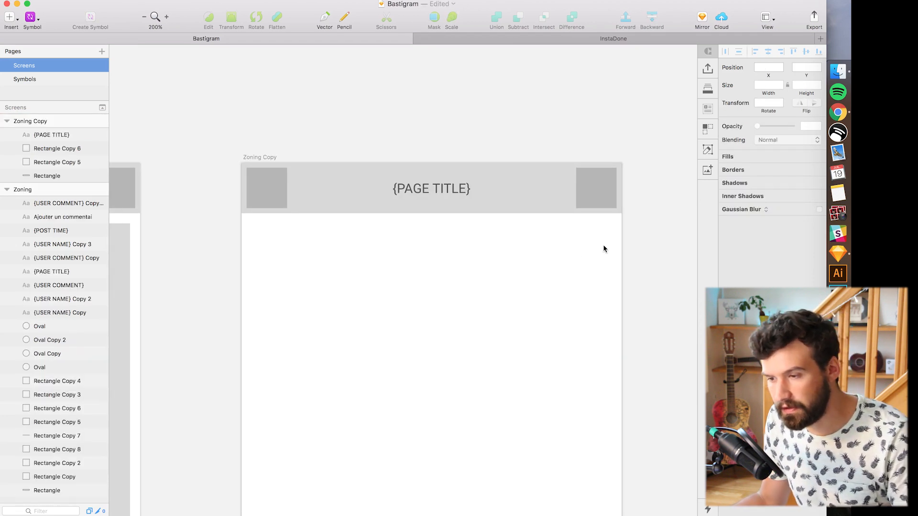
# Turn the copied header's page title, icon squares and background bar into a symbol named "Header"
pyautogui.moveTo(603, 249); pyautogui.dragTo(255, 177)
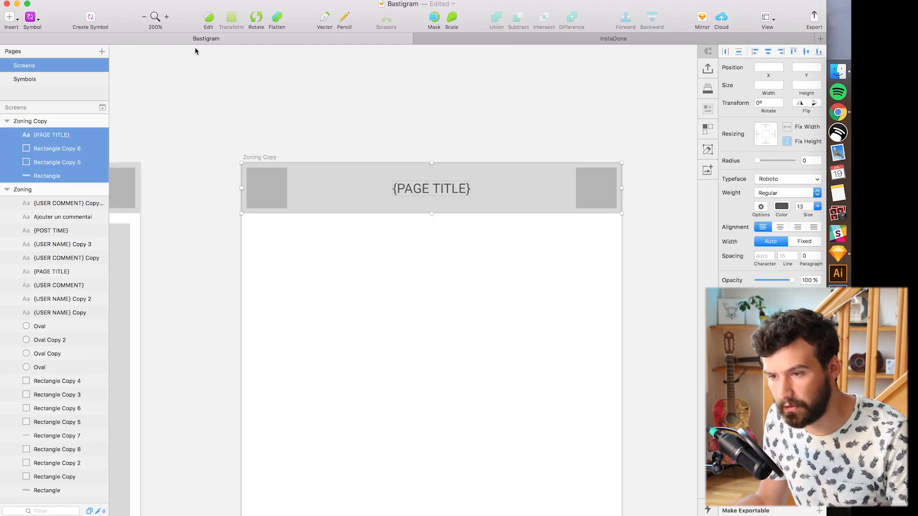
pyautogui.click(89, 18)
pyautogui.write('Header')
pyautogui.press('Return')
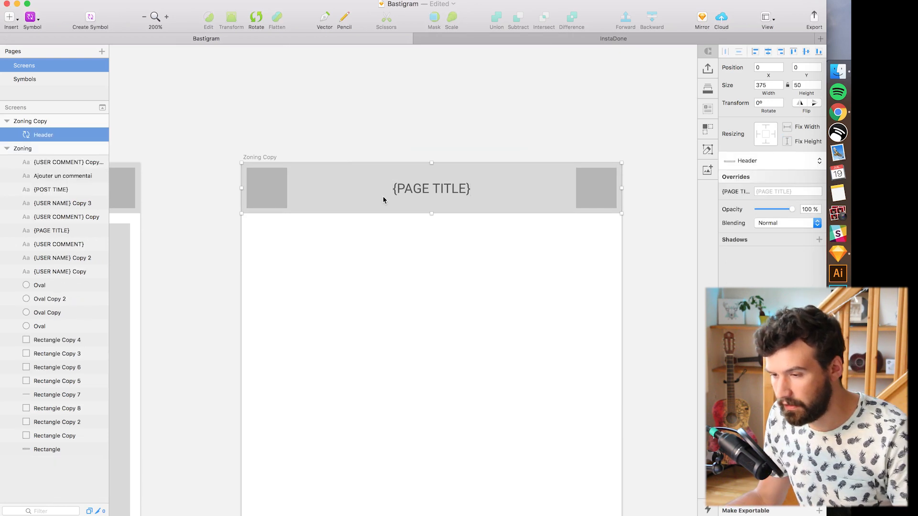
# In the Header symbol, reduce the background rectangle to a thin line and align it to the symbol's bottom edge
pyautogui.doubleClick(383, 198)
pyautogui.click(285, 200)
pyautogui.moveTo(432, 163); pyautogui.dragTo(424, 212)
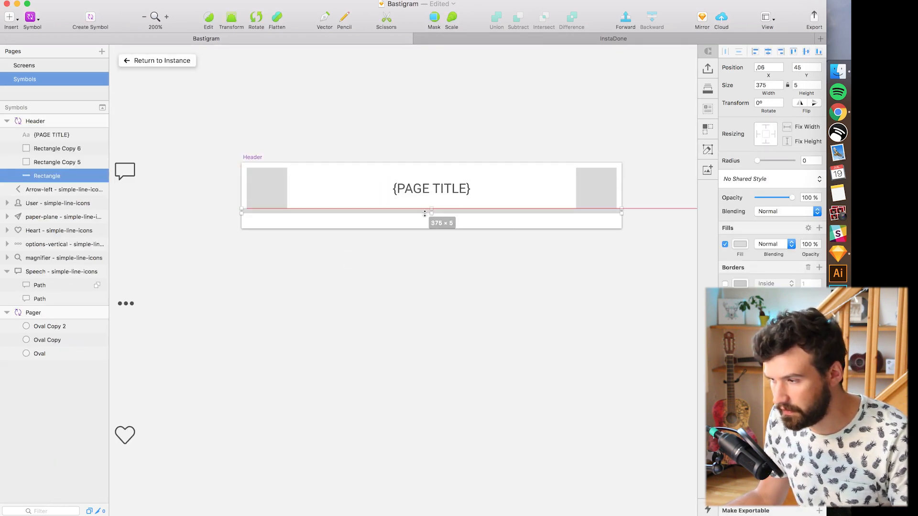
pyautogui.click(805, 85)
pyautogui.write('19')
pyautogui.click(818, 51)
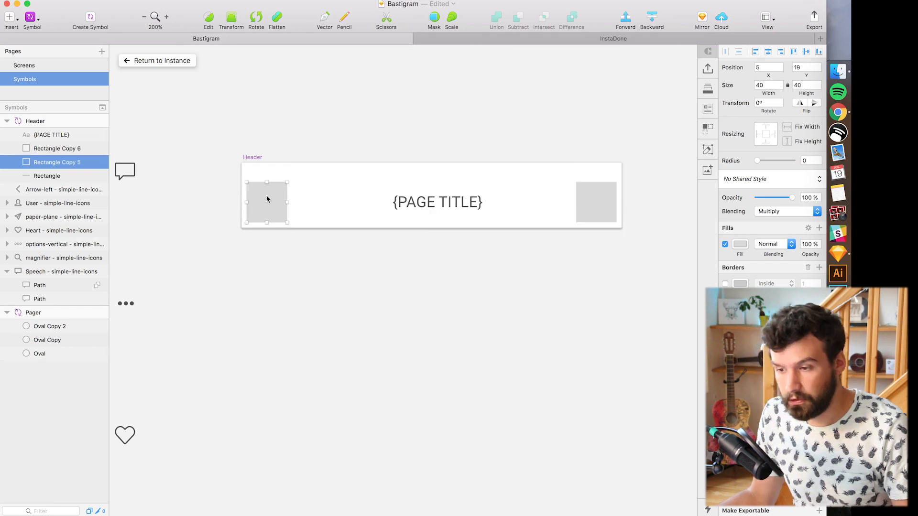
# Place both icon squares at Y 20 in the Header symbol and center the page title horizontally
pyautogui.click(305, 120)
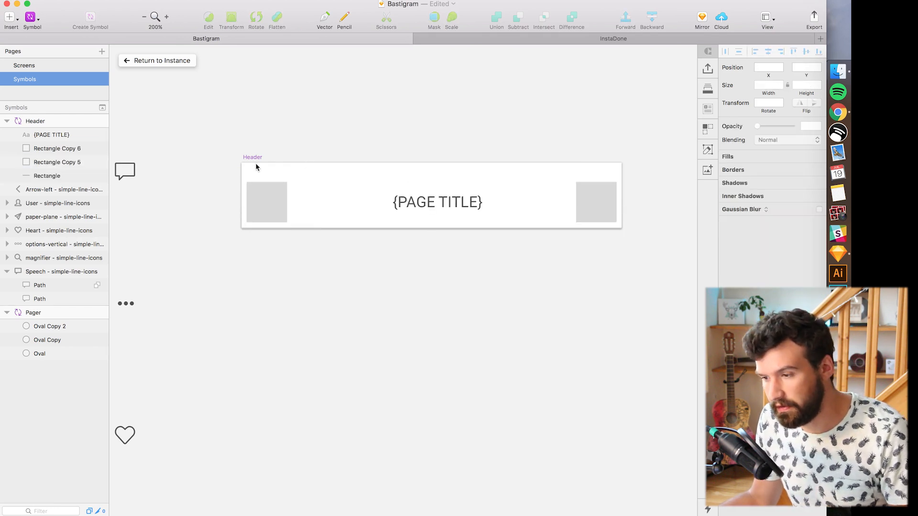
pyautogui.click(262, 196)
pyautogui.keyDown('shift'); pyautogui.click(580, 203); pyautogui.keyUp('shift')
pyautogui.click(437, 201)
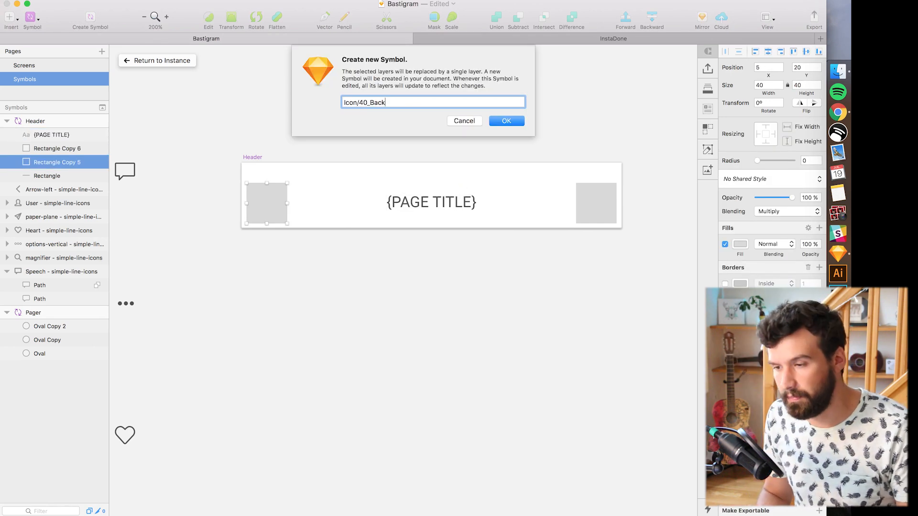
# Convert the header's left square into the symbol "Icon/40_Back" and the right square into "Icon/40_Account"
pyautogui.press('Return')
pyautogui.click(596, 203)
pyautogui.click(91, 19)
pyautogui.write('Icon/40_Account')
pyautogui.press('Return')
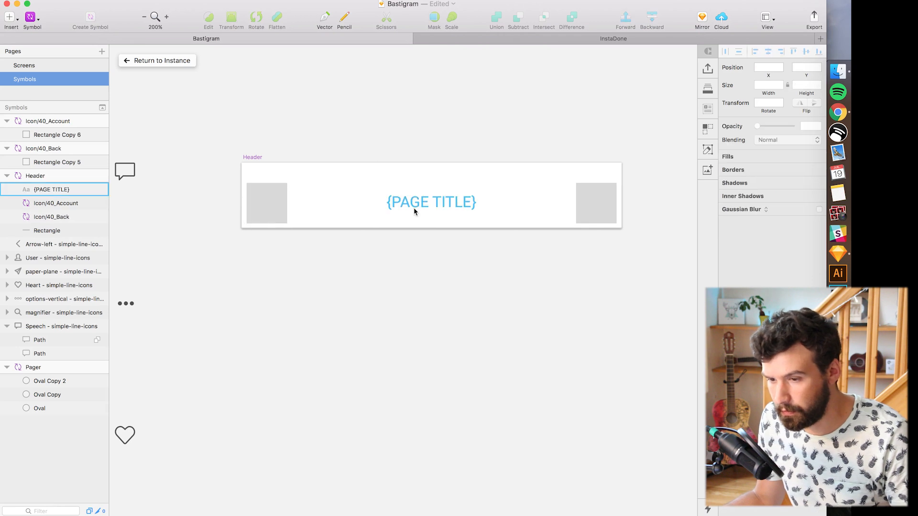
# Lock the thin bottom line of the Header symbol, save the document and return to the header instance
pyautogui.click(414, 205)
pyautogui.click(273, 202)
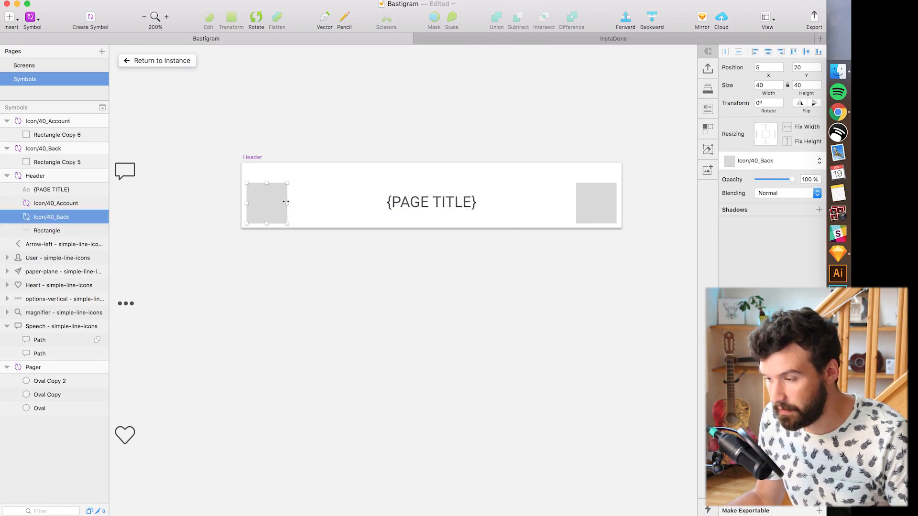
pyautogui.click(588, 219)
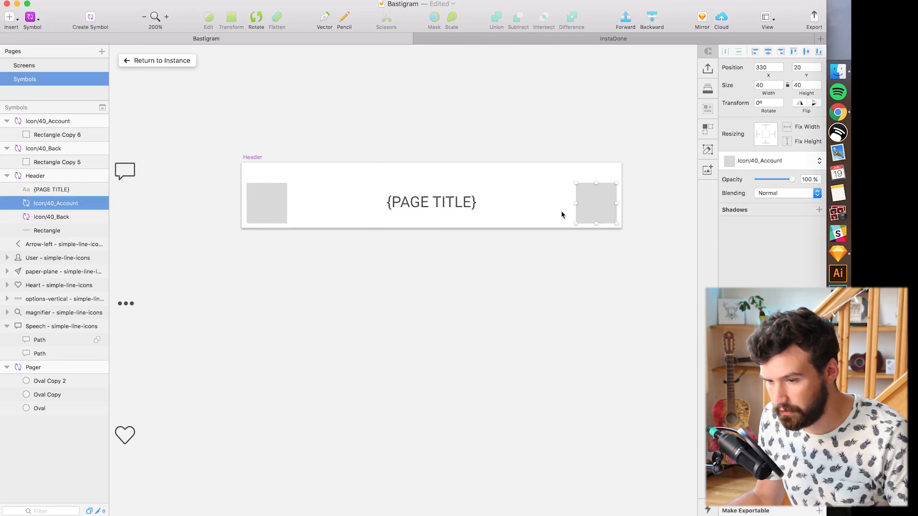
pyautogui.click(539, 228)
pyautogui.press('super+s')
pyautogui.click(158, 61)
pyautogui.click(337, 139)
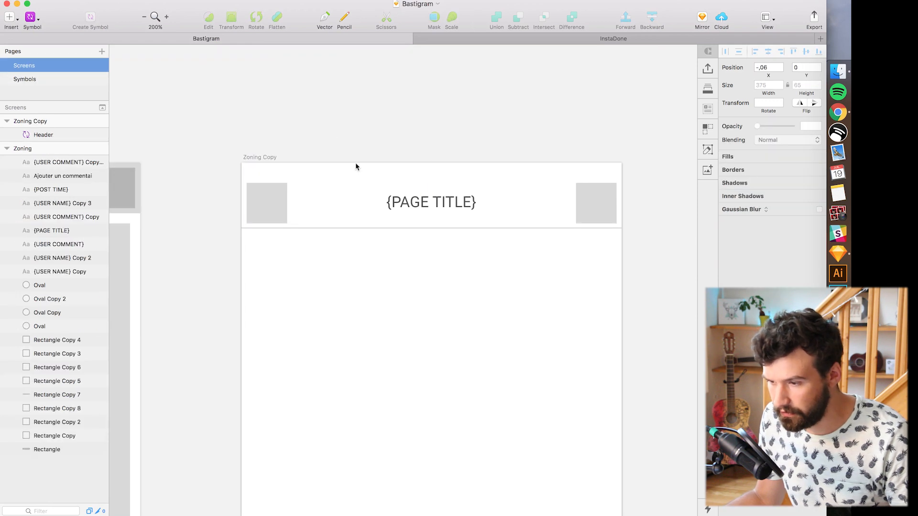
# Override the page title of the Header instance on the Zoning Copy artboard with "Bonjour"
pyautogui.rightClick(358, 189)
pyautogui.press('Escape')
pyautogui.click(385, 220)
pyautogui.moveTo(465, 305); pyautogui.dragTo(431, 315)
pyautogui.click(764, 192)
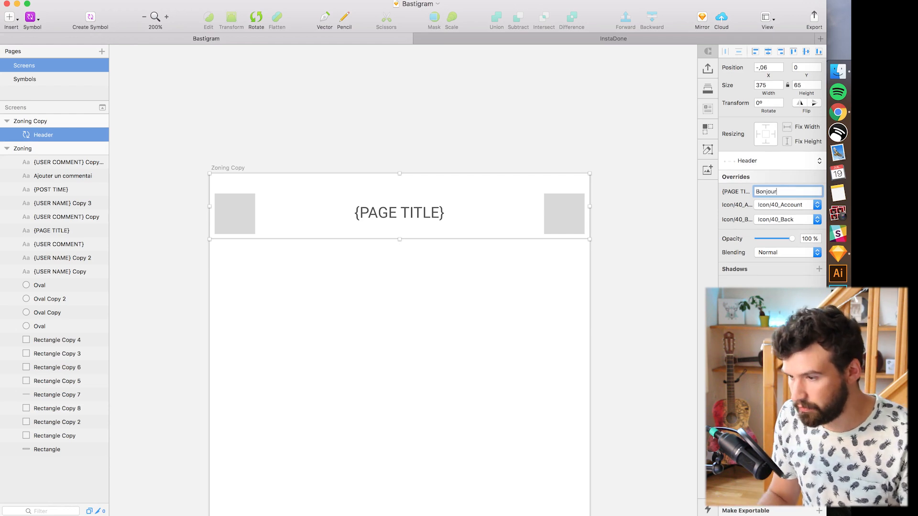
pyautogui.press('Return')
# Center-align the page title's text in the Header symbol and return to the instance
pyautogui.doubleClick(440, 217)
pyautogui.click(386, 217)
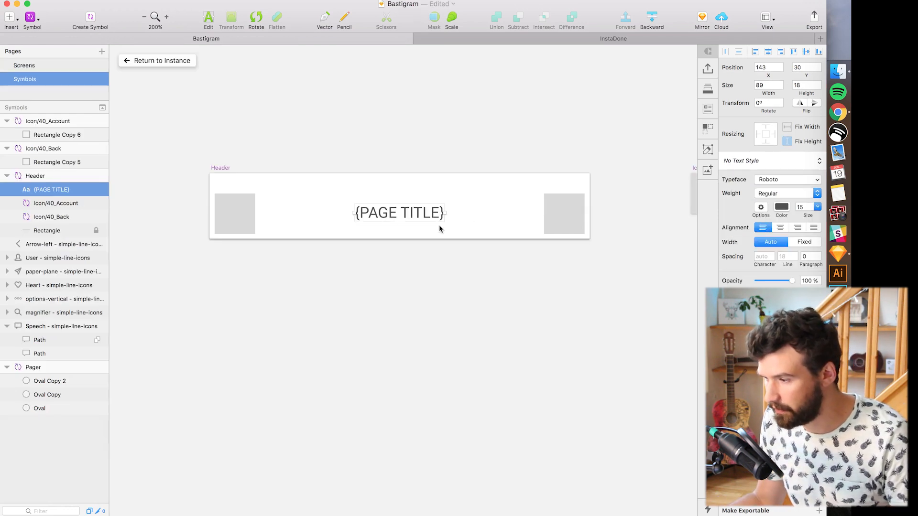
pyautogui.click(781, 228)
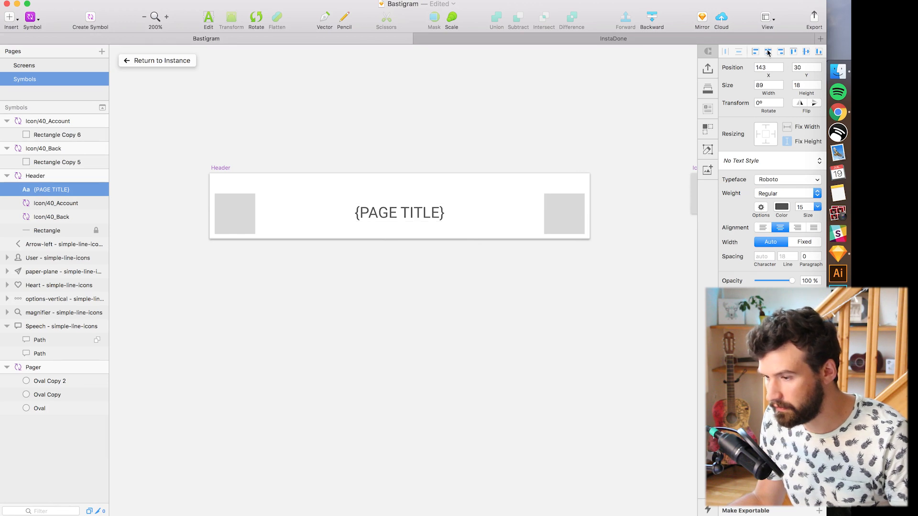
pyautogui.click(146, 60)
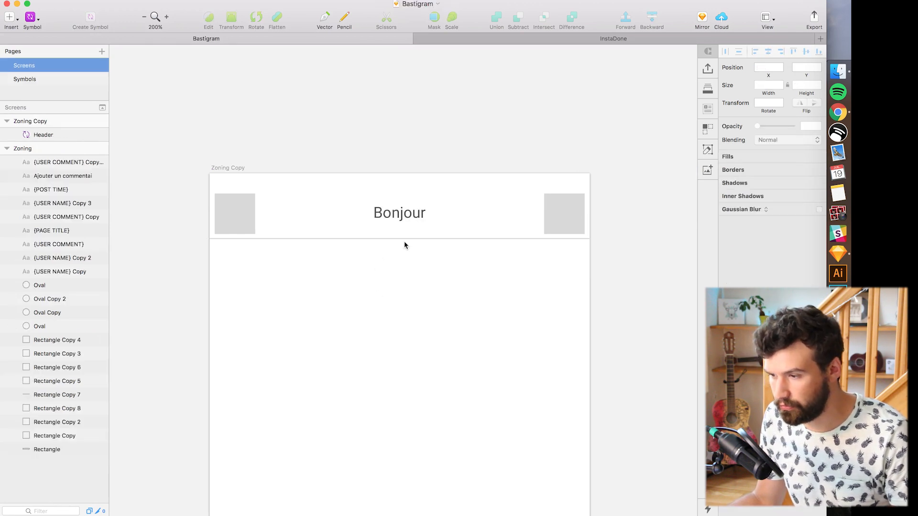
# Delete the gray placeholder rectangles inside the Icon/40_Back and Icon/40_Account symbols
pyautogui.click(219, 214)
pyautogui.doubleClick(219, 211)
pyautogui.click(235, 207)
pyautogui.doubleClick(234, 207)
pyautogui.click(268, 293)
pyautogui.click(251, 239)
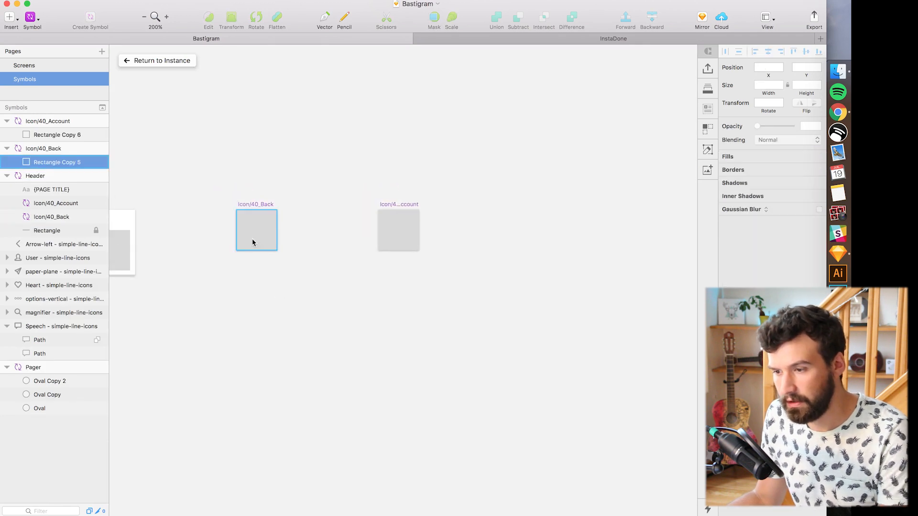
pyautogui.press('Delete')
pyautogui.click(404, 234)
pyautogui.press('Delete')
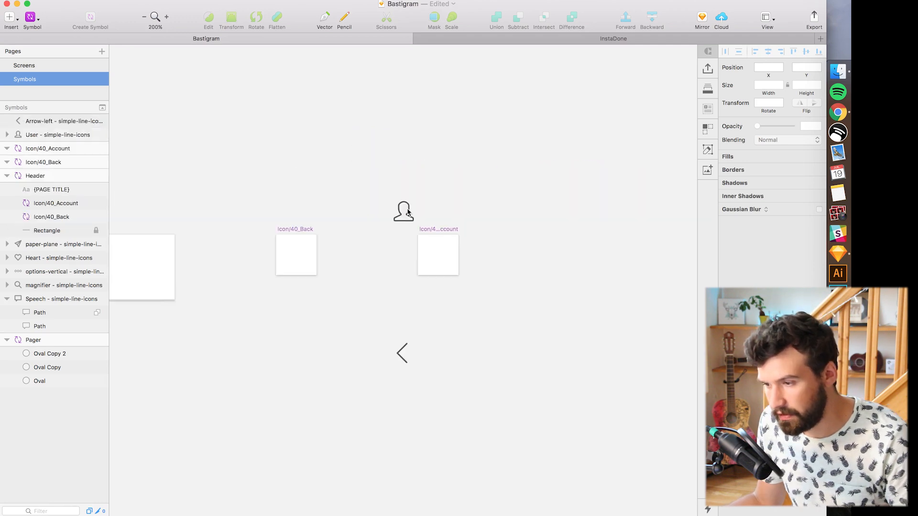
# Place the user icon inside the Icon/40_Account symbol and the left arrow inside Icon/40_Back
pyautogui.moveTo(407, 211); pyautogui.dragTo(441, 254)
pyautogui.moveTo(402, 353); pyautogui.dragTo(299, 248)
pyautogui.click(229, 181)
pyautogui.hscroll(-10, 383, 196)
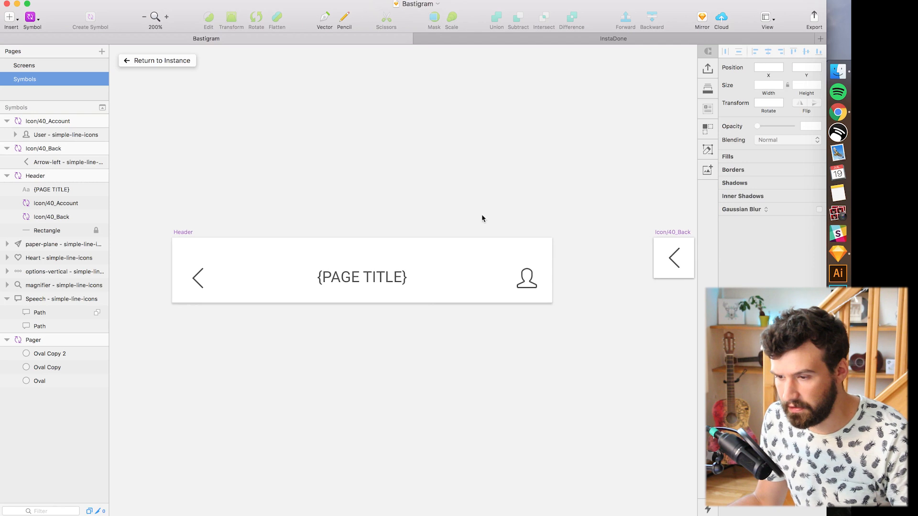
pyautogui.scroll(-2, 532, 208)
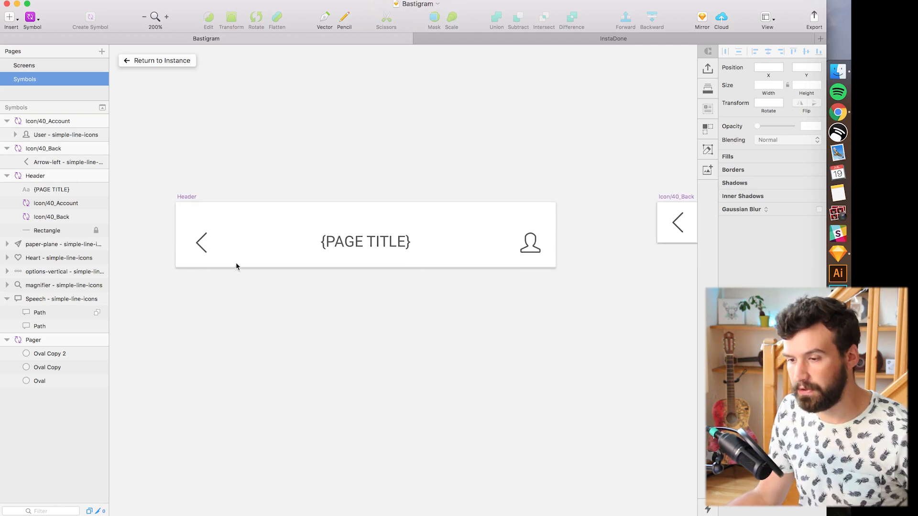
# Rename the back icon layer in the Header symbol as "LEFT-ICON"
pyautogui.click(201, 242)
pyautogui.click(530, 243)
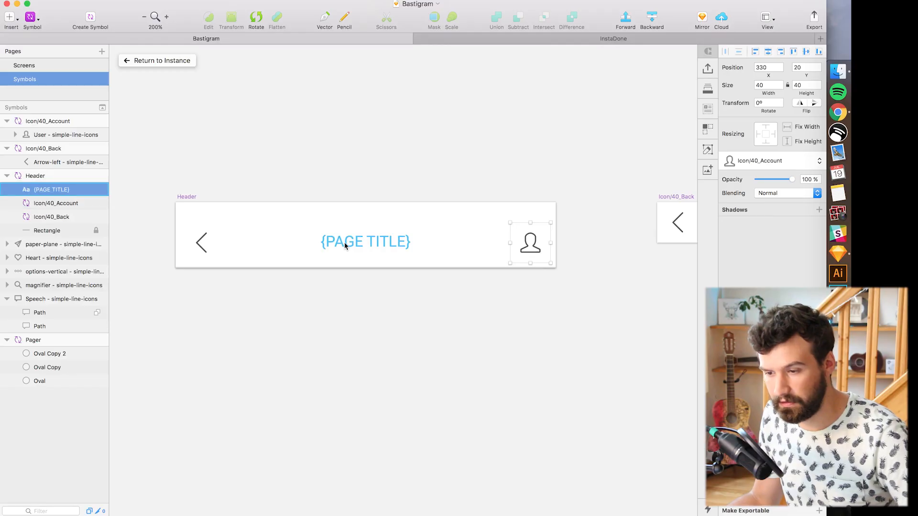
pyautogui.click(206, 249)
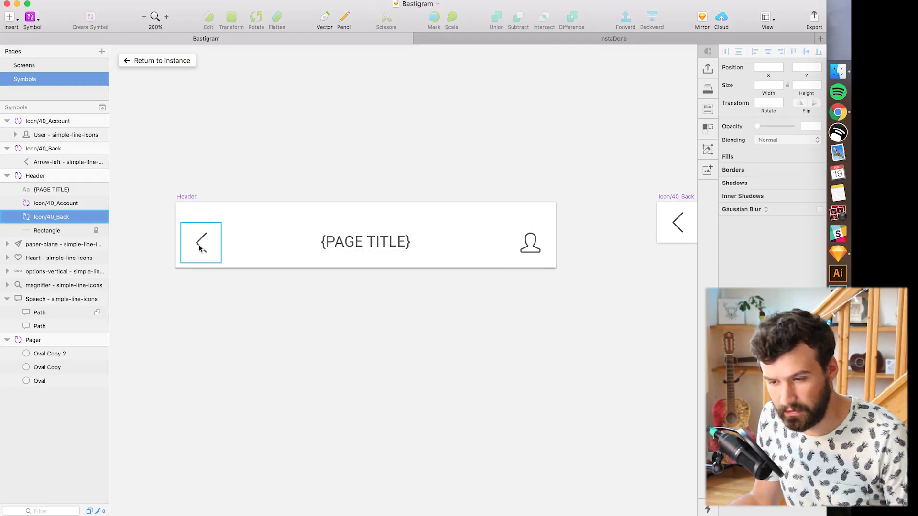
pyautogui.doubleClick(54, 217)
pyautogui.write('LEFT')
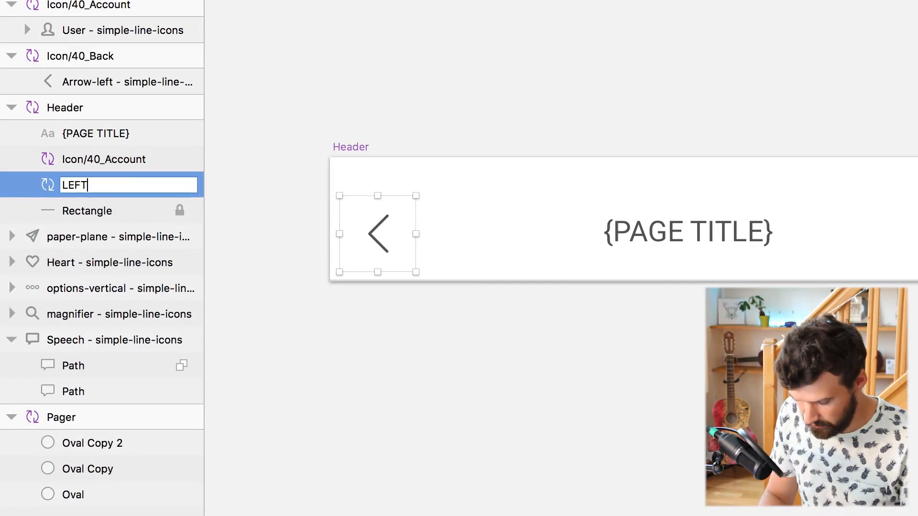
pyautogui.write('-ICON')
pyautogui.press('Return')
# Rename the account icon layer in the Header symbol as "RIGHT-ICON" and return to the instance
pyautogui.doubleClick(98, 159)
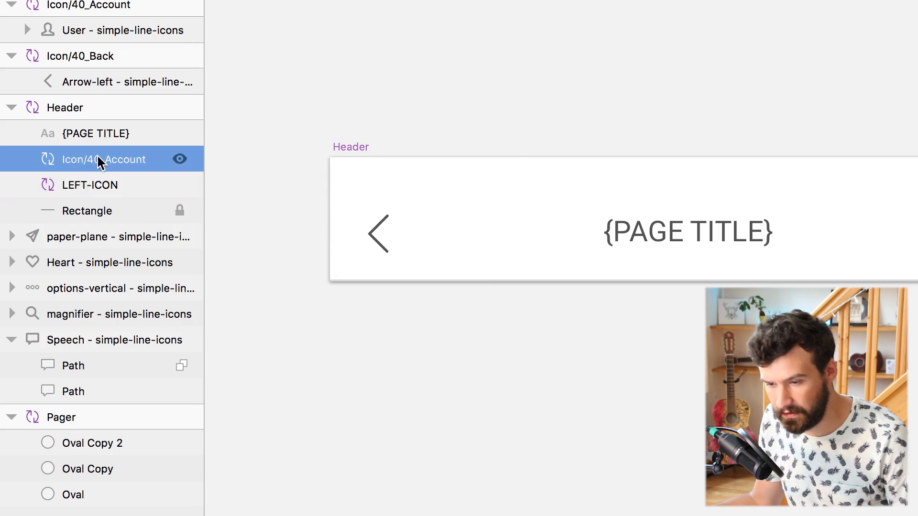
pyautogui.write('RIGHT-ICON')
pyautogui.press('Return')
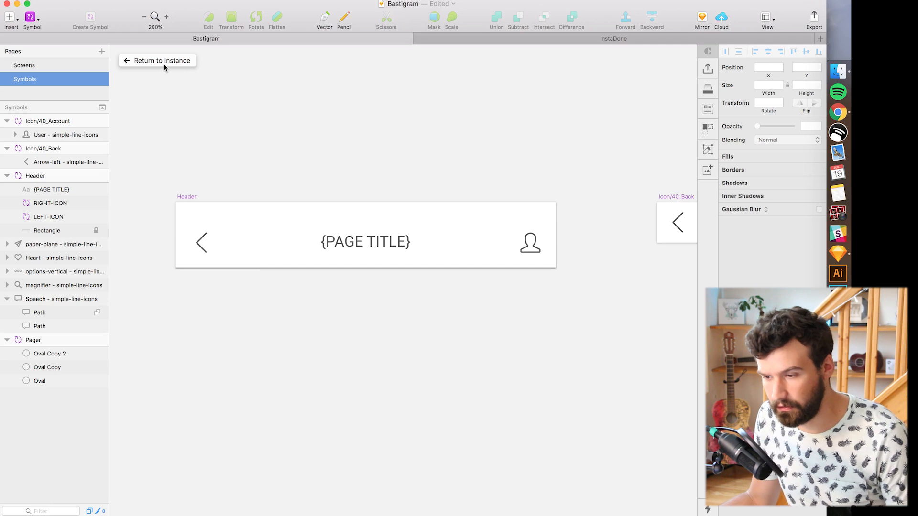
pyautogui.click(164, 65)
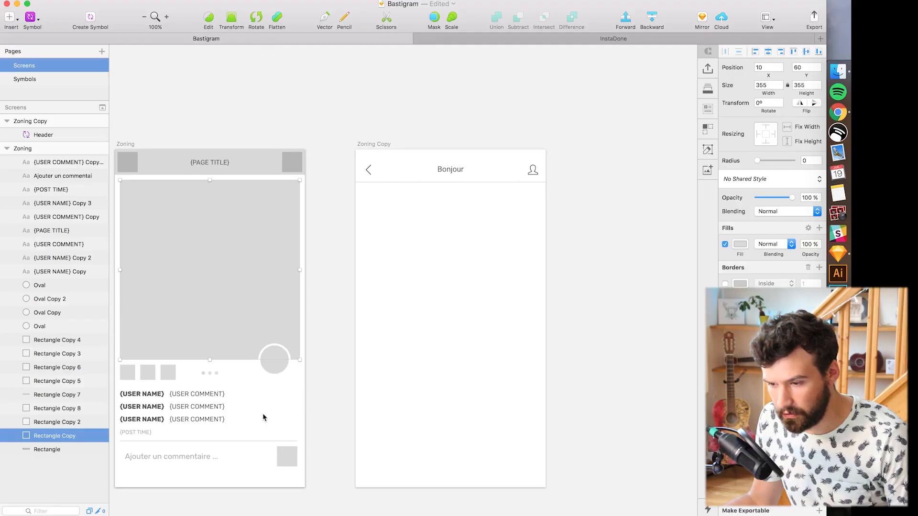
# Copy all the content below the Zoning artboard's header onto the Zoning Copy artboard, under its header
pyautogui.hscroll(-3, 316, 371)
pyautogui.scroll(-1, 315, 372)
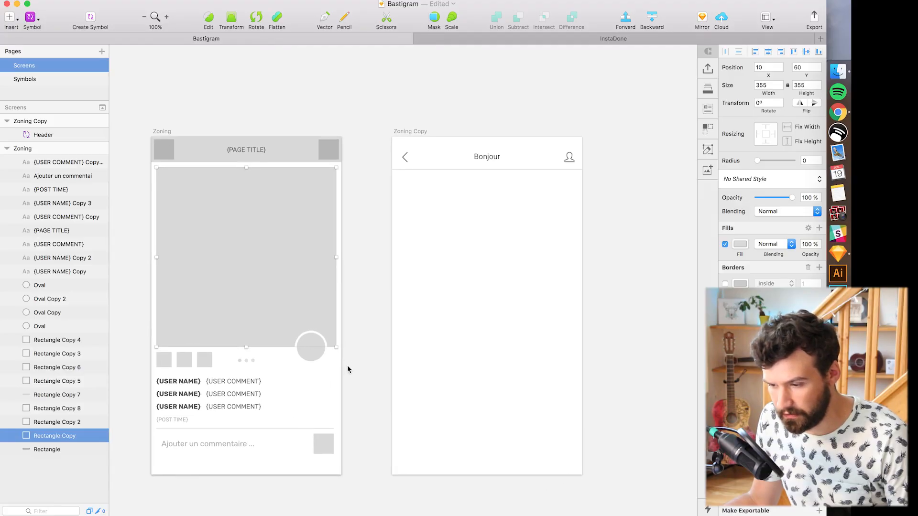
pyautogui.moveTo(359, 471); pyautogui.dragTo(130, 232)
pyautogui.moveTo(129, 233); pyautogui.dragTo(135, 232)
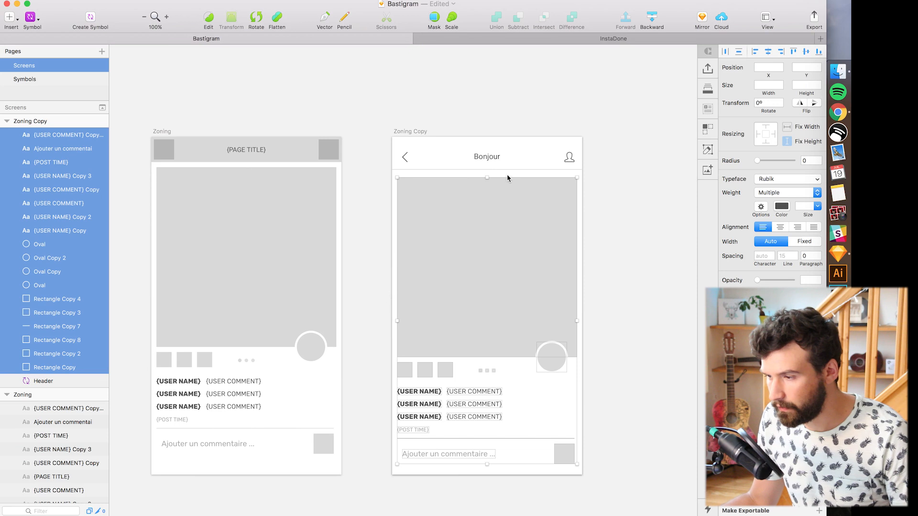
# Nudge the pasted content upward until the large image rectangle sits at Y 75, checking the spacing to the header
pyautogui.press('alt')
pyautogui.press('Up')
pyautogui.press('Up')
pyautogui.press('Up')
pyautogui.press('Up')
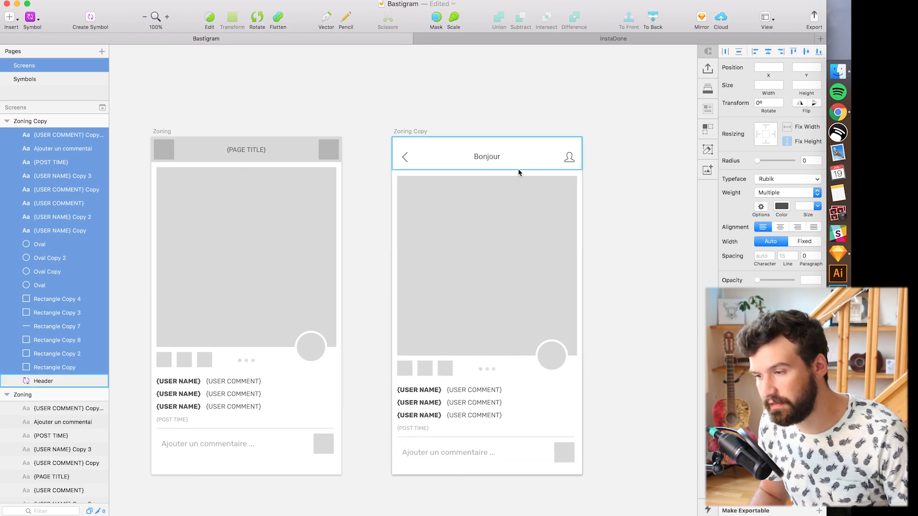
pyautogui.press('alt')
pyautogui.press('Up')
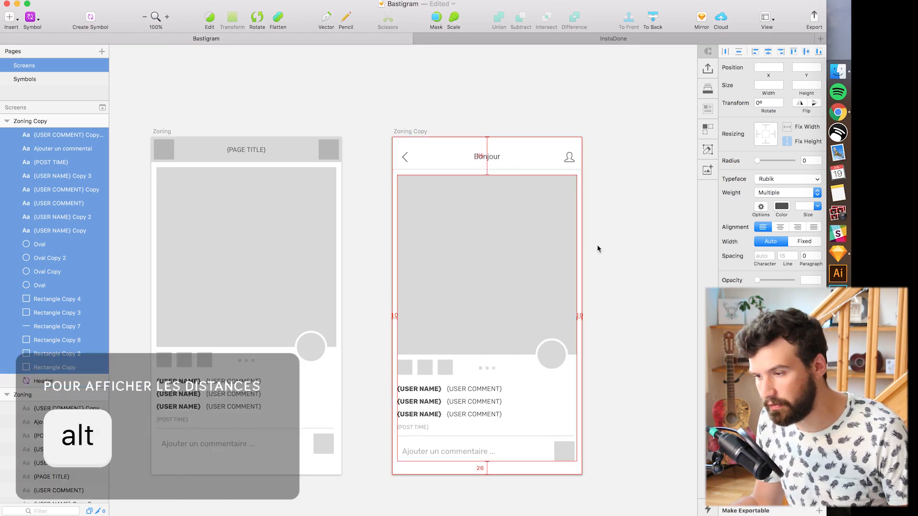
pyautogui.press('alt')
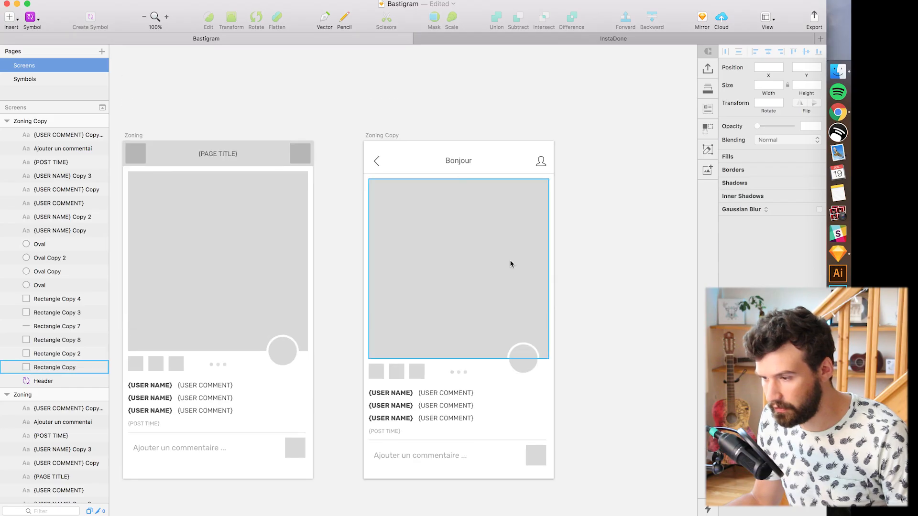
# Give the large image rectangle on the Zoning Copy artboard a small corner radius
pyautogui.click(809, 161)
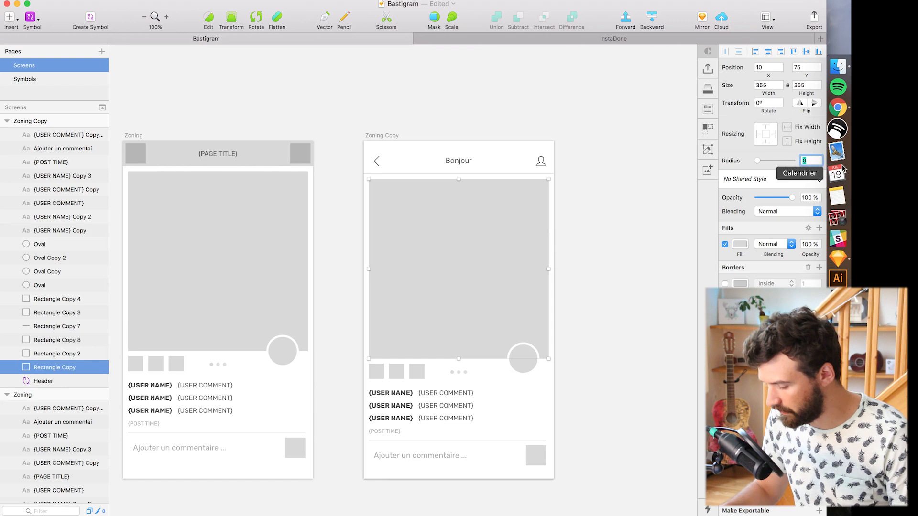
pyautogui.press('Return')
pyautogui.click(635, 234)
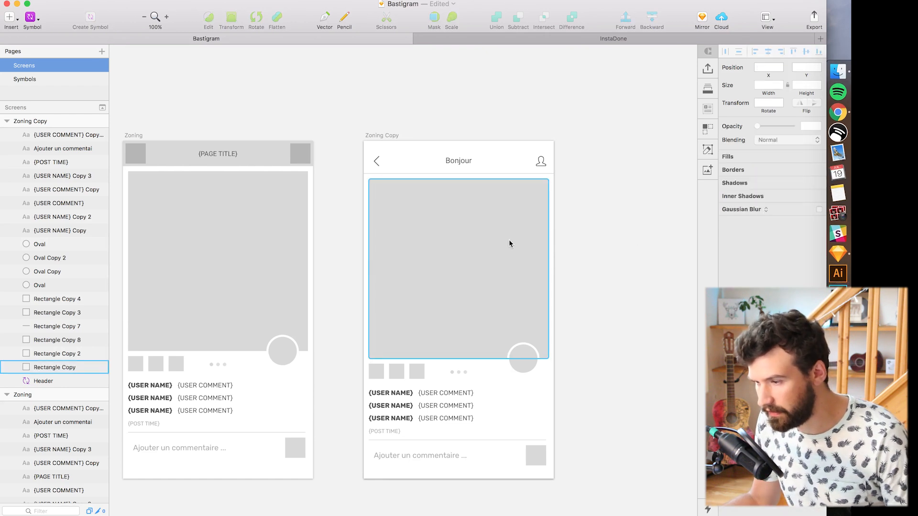
# Reduce the border thickness of the large circle overlapping the image rectangle on the Zoning Copy artboard
pyautogui.moveTo(556, 305); pyautogui.dragTo(532, 260)
pyautogui.click(505, 317)
pyautogui.click(809, 266)
pyautogui.press('Down')
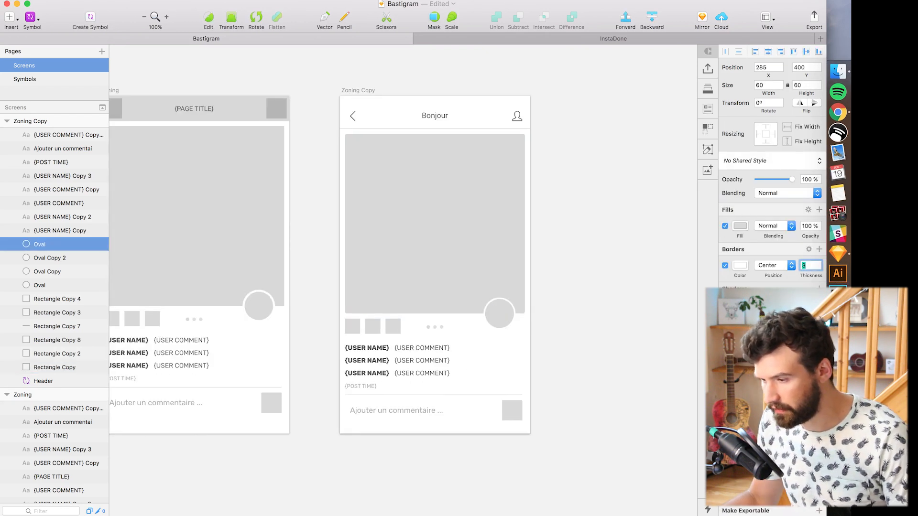
pyautogui.click(551, 409)
# Turn the three small dots under the image on the Zoning Copy artboard into a symbol named Pager
pyautogui.click(496, 306)
pyautogui.click(495, 262)
pyautogui.click(507, 317)
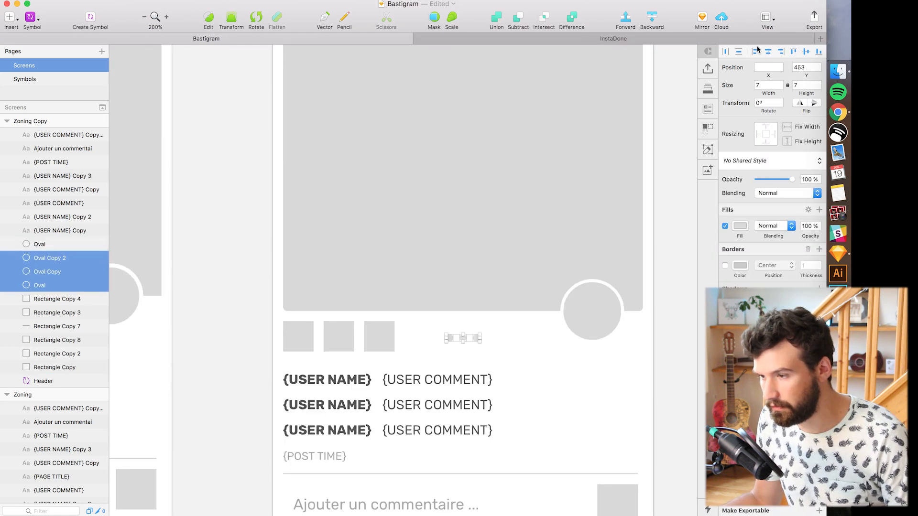
pyautogui.click(88, 21)
pyautogui.write('Pa')
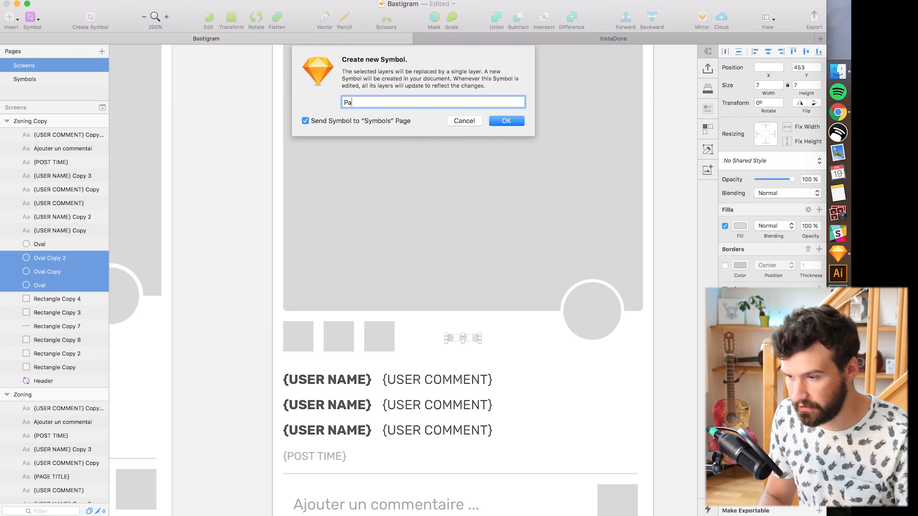
pyautogui.write('ger')
pyautogui.press('Return')
# Open the Pager symbol for editing and change the fill of its first dot to blue
pyautogui.click(415, 290)
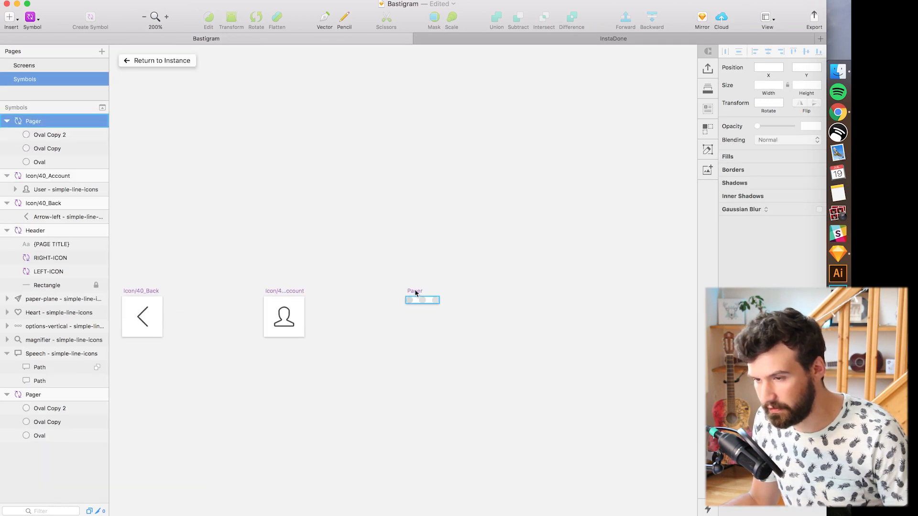
pyautogui.press('pageup')
pyautogui.click(412, 330)
pyautogui.click(450, 335)
pyautogui.doubleClick(449, 336)
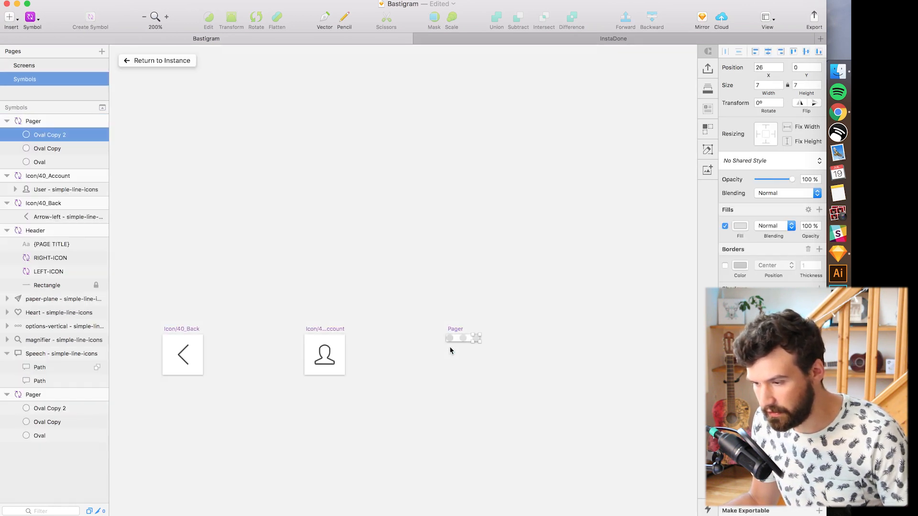
pyautogui.click(450, 346)
pyautogui.click(451, 339)
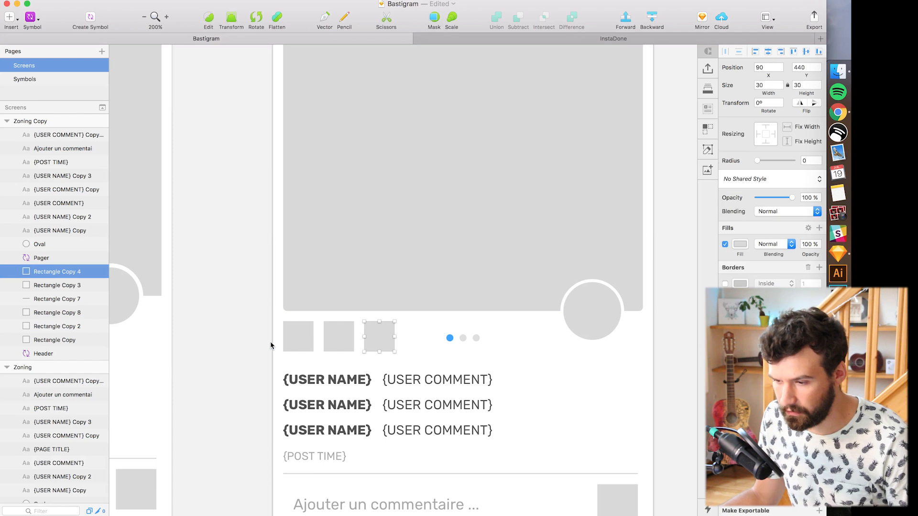
# Turn the first gray square under the image into a symbol named Icon/30_Like
pyautogui.click(290, 342)
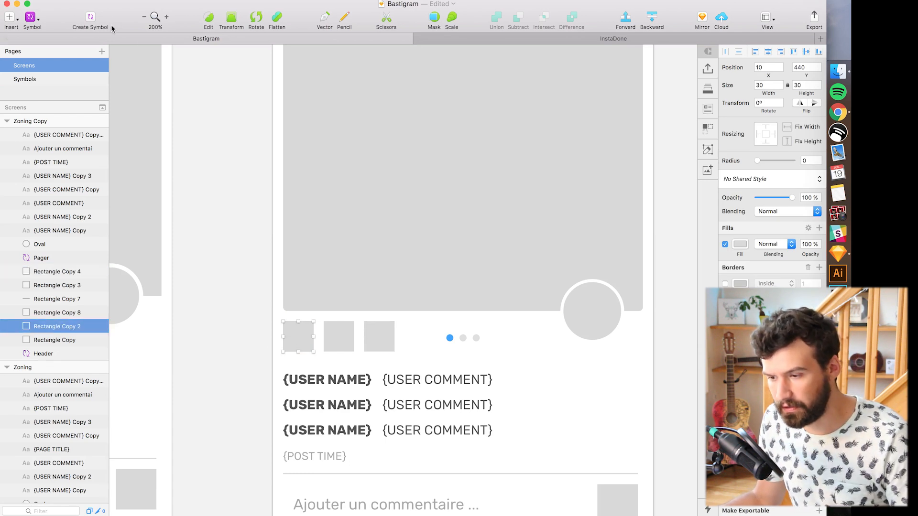
pyautogui.click(94, 22)
pyautogui.write('Icon/30')
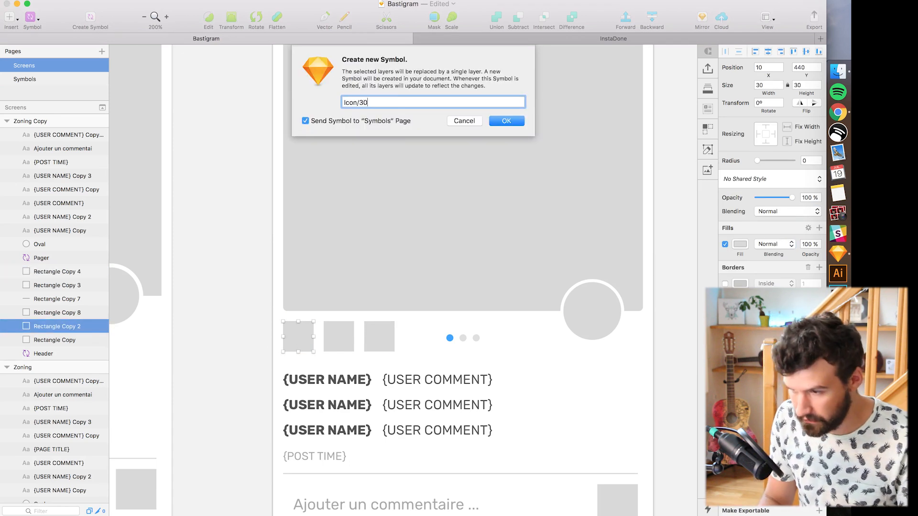
pyautogui.write('_Like')
pyautogui.press('Return')
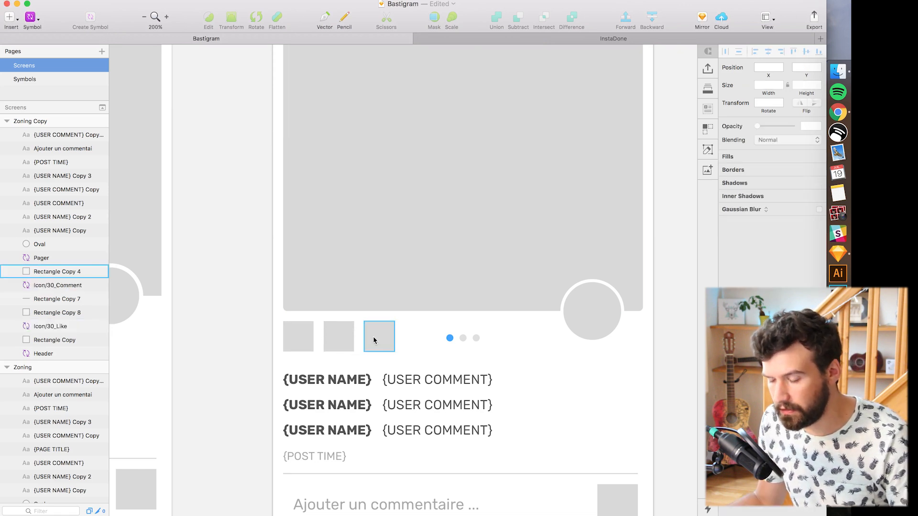
# Turn the third gray square under the image into a symbol named Icon/30_Share
pyautogui.click(377, 337)
pyautogui.press('super+alt+k')
pyautogui.write('Icon/30_Share')
pyautogui.press('Return')
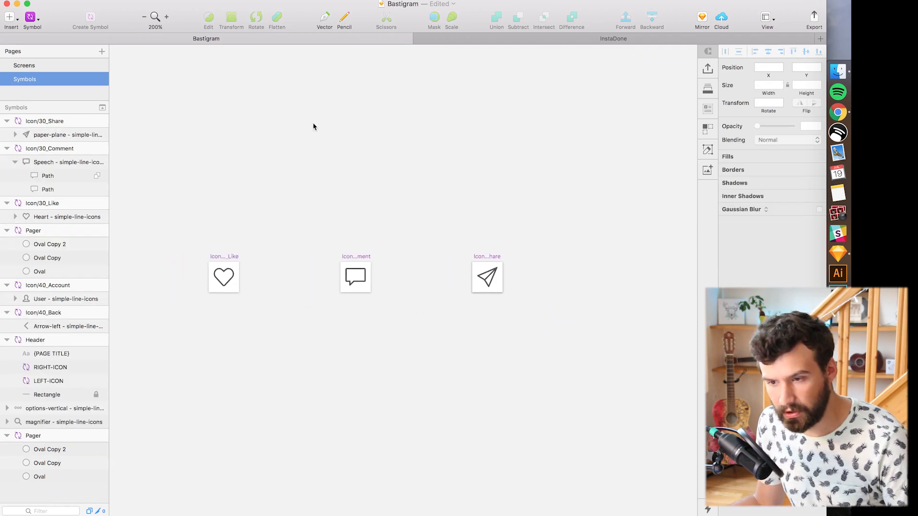
# Delete the second and third user name and comment rows from the Zoning Copy artboard on the Screens page
pyautogui.click(59, 63)
pyautogui.scroll(-2, 358, 322)
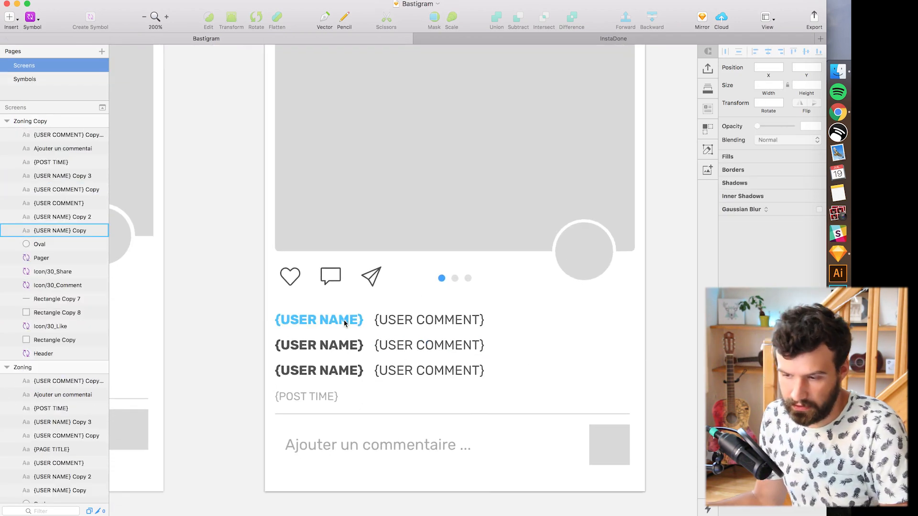
pyautogui.click(337, 352)
pyautogui.keyDown('shift'); pyautogui.click(317, 372); pyautogui.keyUp('shift')
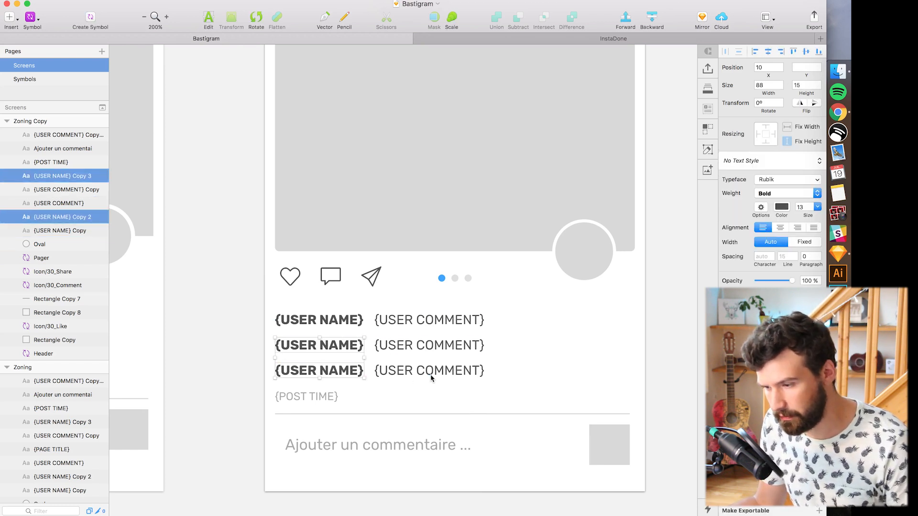
pyautogui.keyDown('shift'); pyautogui.click(430, 374); pyautogui.keyUp('shift')
pyautogui.keyDown('shift'); pyautogui.click(421, 348); pyautogui.keyUp('shift')
pyautogui.press('BackSpace')
# Turn the remaining user name and comment row into a symbol named CommentLine
pyautogui.moveTo(512, 359); pyautogui.dragTo(267, 311)
pyautogui.press('alt+super+k')
pyautogui.write('CommentL')
pyautogui.press('Return')
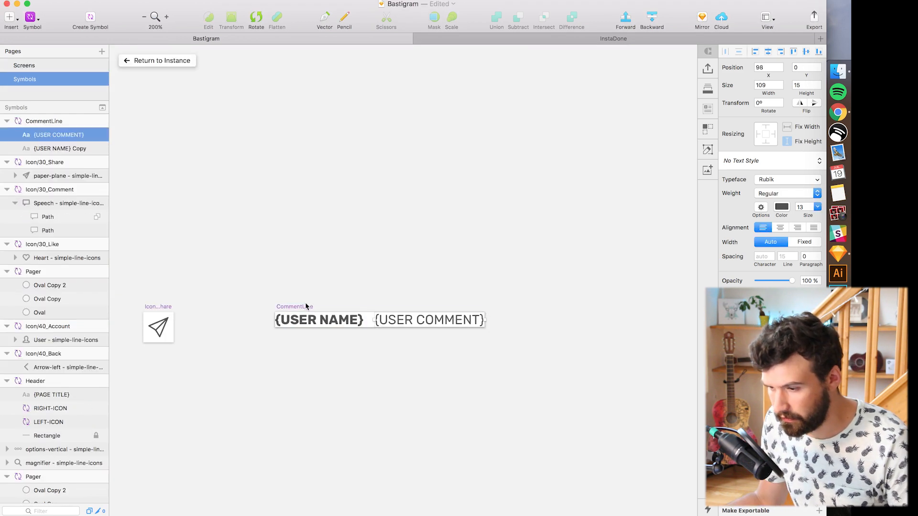
# Resize the CommentLine symbol to 375 wide by 30 high, with its texts vertically centered and inset from the left edge
pyautogui.doubleClick(767, 86)
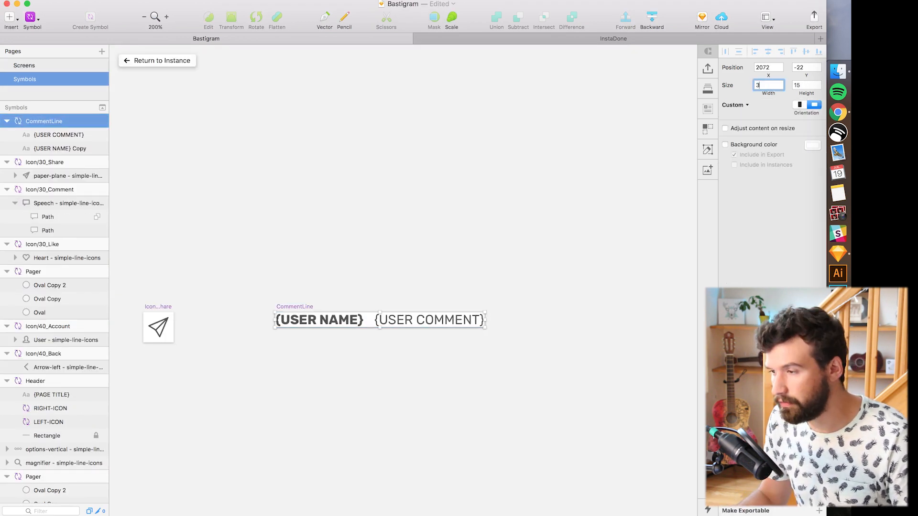
pyautogui.press('Return')
pyautogui.press('Tab')
pyautogui.write('30')
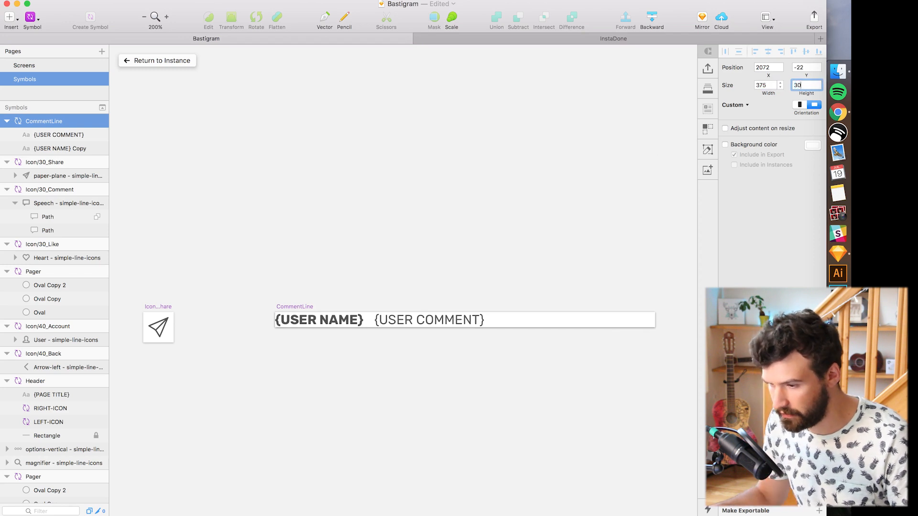
pyautogui.press('Return')
pyautogui.click(565, 190)
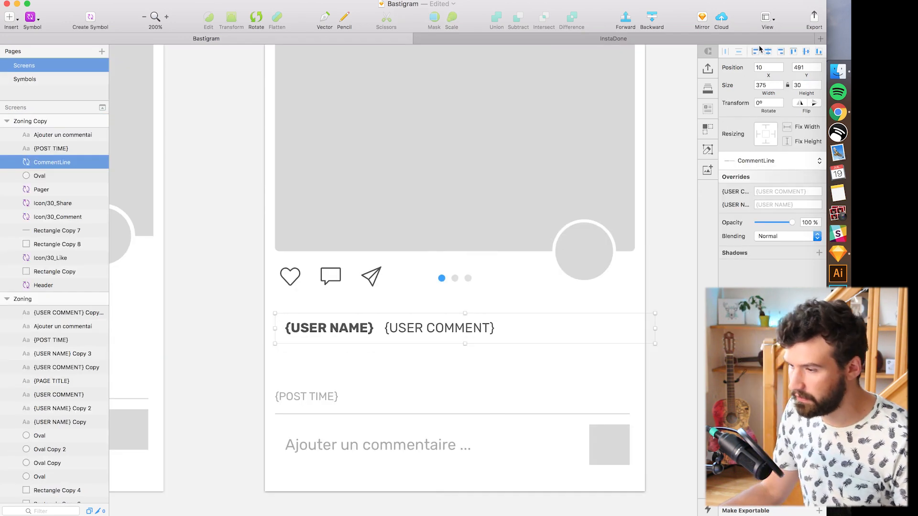
# Stack three CommentLine instances at X 0, starting at Y 480, and move the post time text just below them
pyautogui.moveTo(419, 331); pyautogui.dragTo(408, 349)
pyautogui.press('super+d')
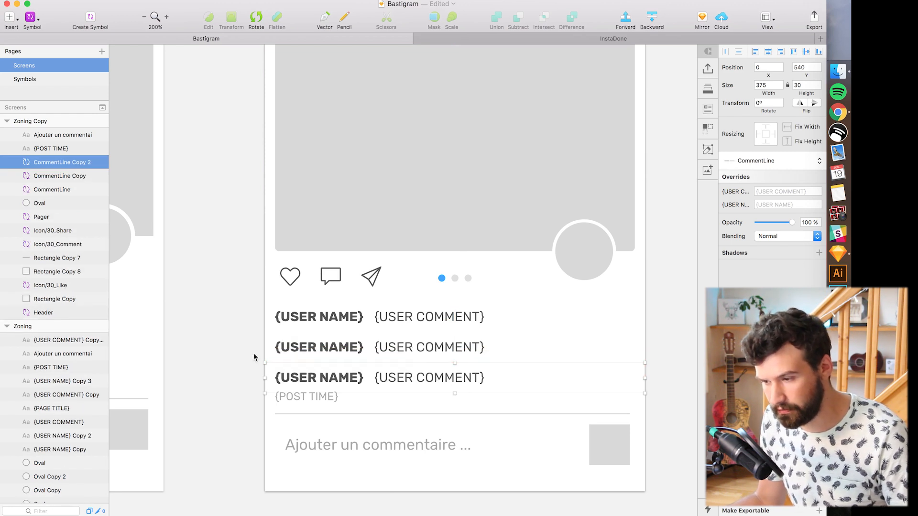
pyautogui.scroll(-2, 254, 352)
pyautogui.click(297, 380)
pyautogui.moveTo(294, 378); pyautogui.dragTo(293, 389)
# Move the divider and comment entry row down slightly and turn its gray square, sized 30 × 30, into a symbol named Icon/30_More
pyautogui.click(341, 393)
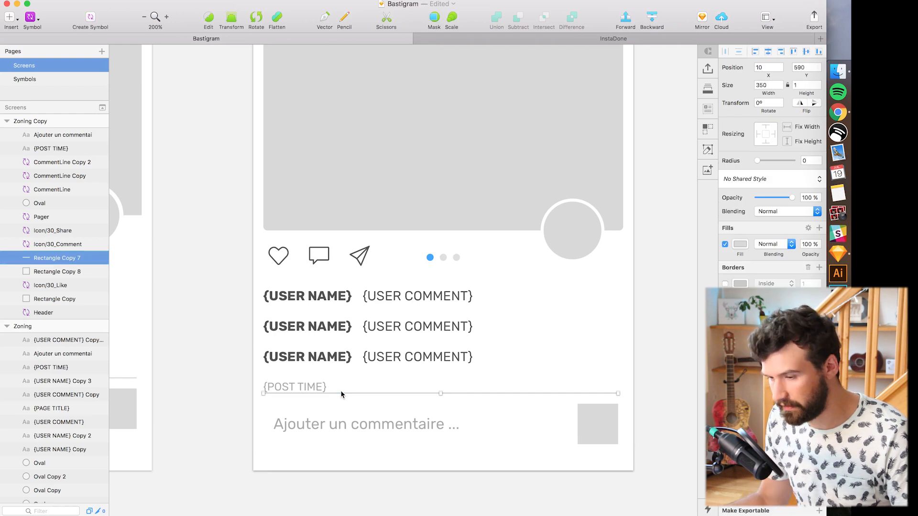
pyautogui.moveTo(586, 460); pyautogui.dragTo(404, 391)
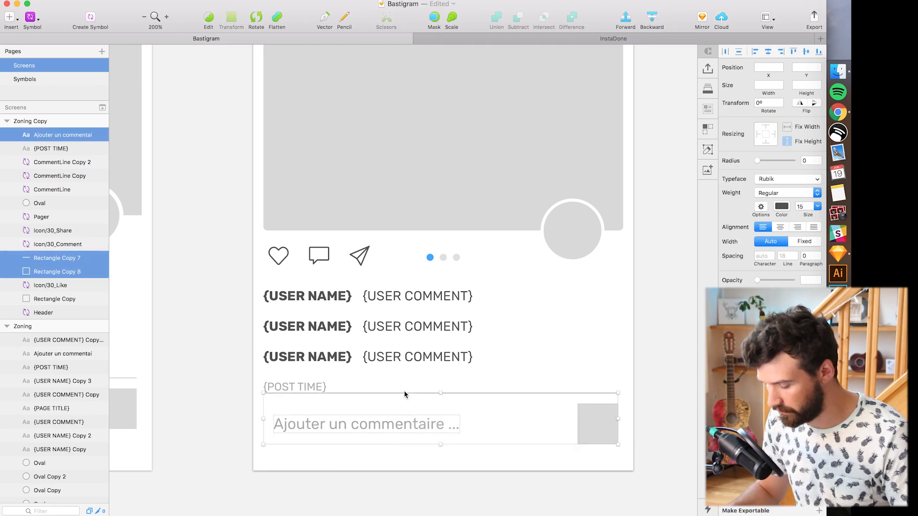
pyautogui.click(94, 18)
pyautogui.write('Ic')
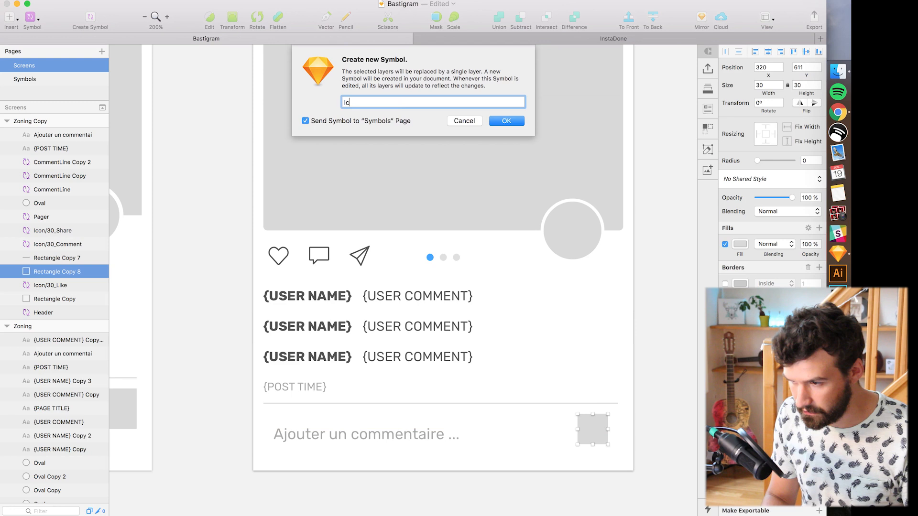
pyautogui.write('on/30_More')
pyautogui.press('Return')
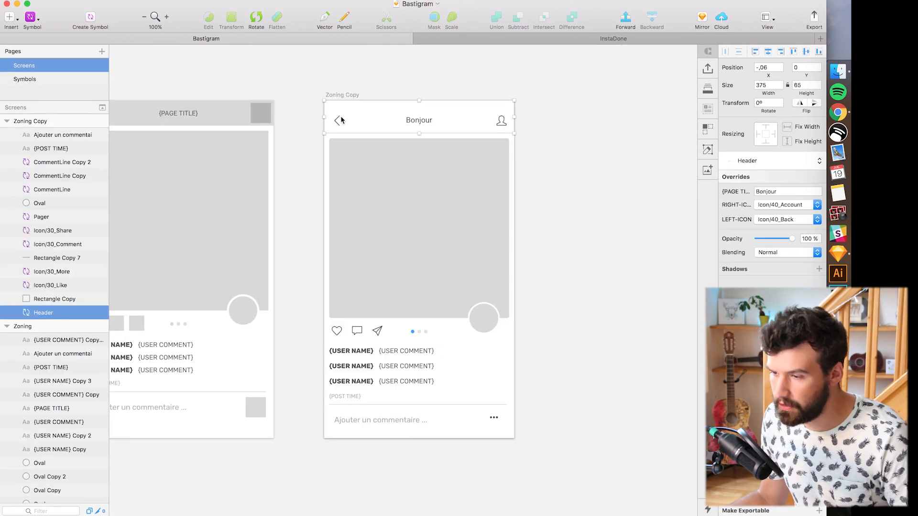
# Go from the header to its symbol source and place a duplicate of the Icon/40_Back symbol below the original
pyautogui.scroll(2, 360, 101)
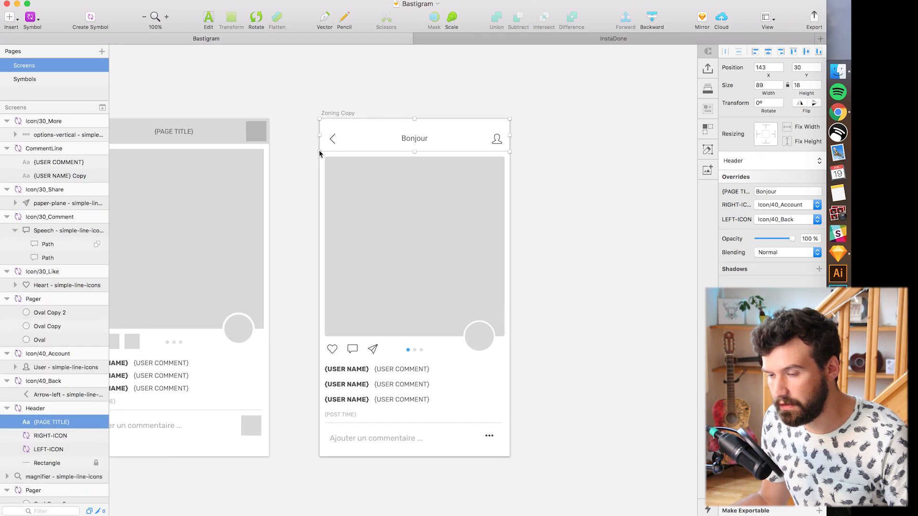
pyautogui.doubleClick(483, 142)
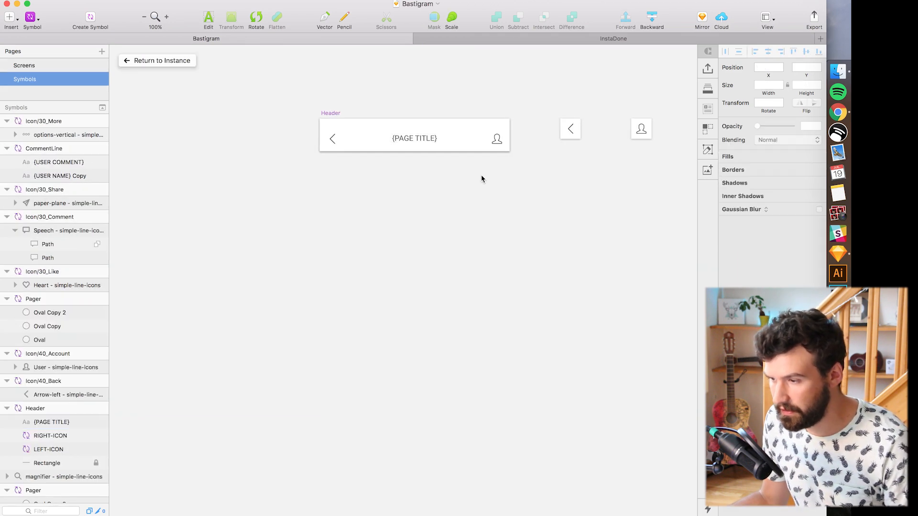
pyautogui.click(457, 189)
pyautogui.moveTo(458, 212); pyautogui.dragTo(458, 218)
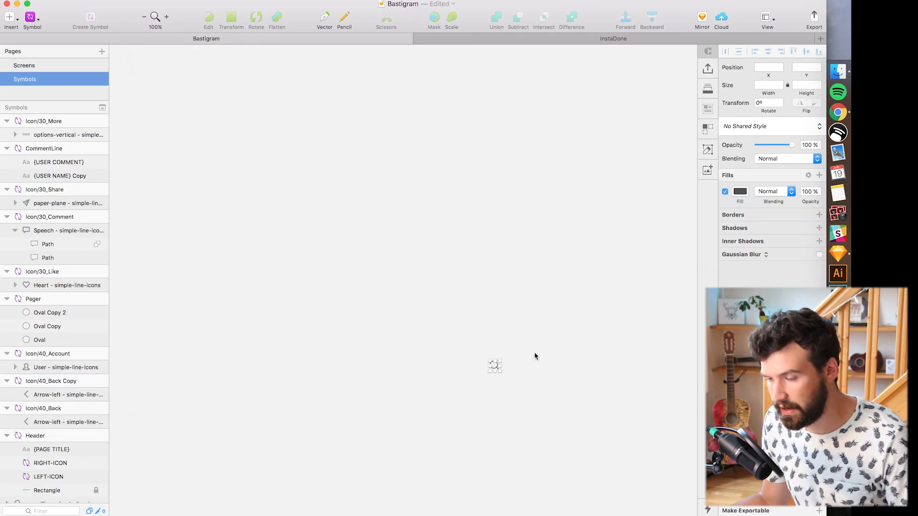
# Replace the arrow in the Icon/40_Back copy with the loose magnifier icon from the Symbols page
pyautogui.press('super+x')
pyautogui.moveTo(589, 217); pyautogui.dragTo(641, 267)
pyautogui.press('super+plus')
pyautogui.press('super+plus')
pyautogui.scroll(-5, 640, 268)
pyautogui.click(439, 299)
pyautogui.press('BackSpace')
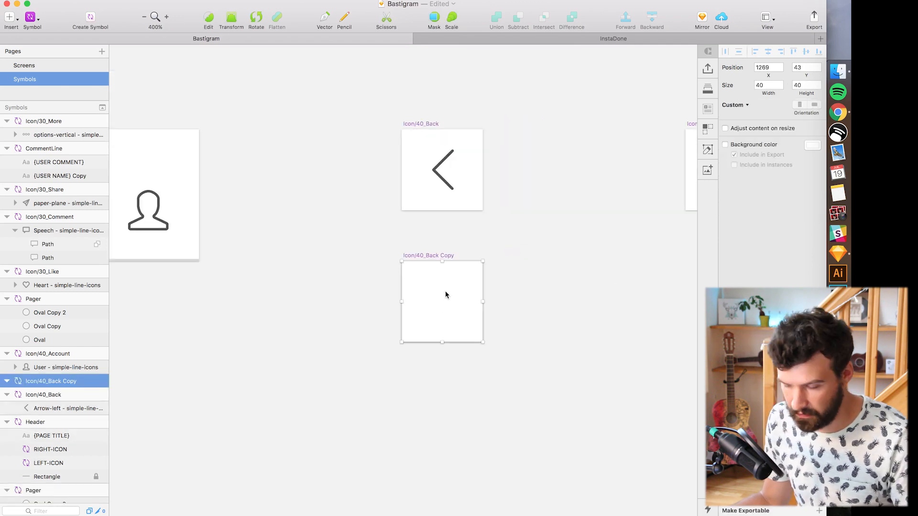
pyautogui.press('super+v')
# Rename the copied back icon symbol as Icon/40_Search
pyautogui.click(438, 256)
pyautogui.press('super+r')
pyautogui.press('BackSpace')
pyautogui.press('BackSpace')
pyautogui.press('BackSpace')
pyautogui.press('BackSpace')
pyautogui.press('BackSpace')
pyautogui.press('BackSpace')
pyautogui.press('BackSpace')
pyautogui.press('BackSpace')
pyautogui.press('BackSpace')
pyautogui.write('Sea')
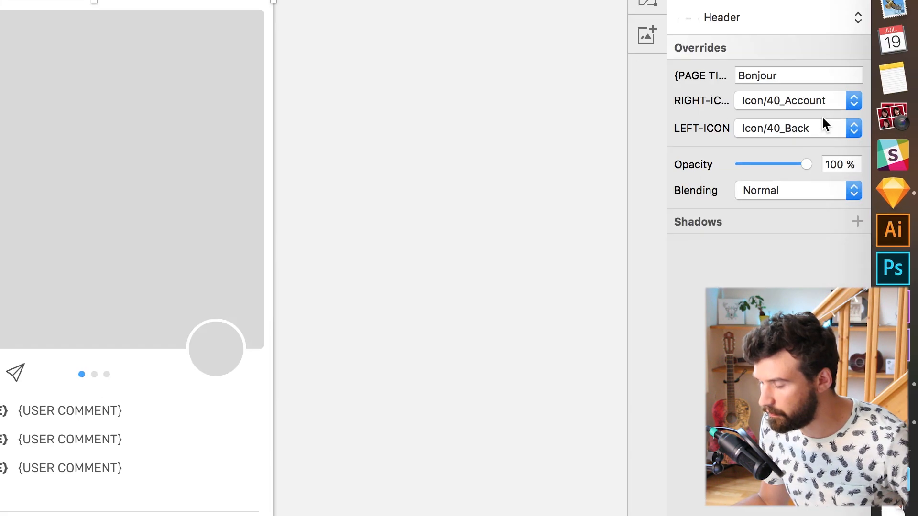
# Try Icon/40_Search as the left icon override of the header on the Zoning Copy artboard
pyautogui.click(823, 120)
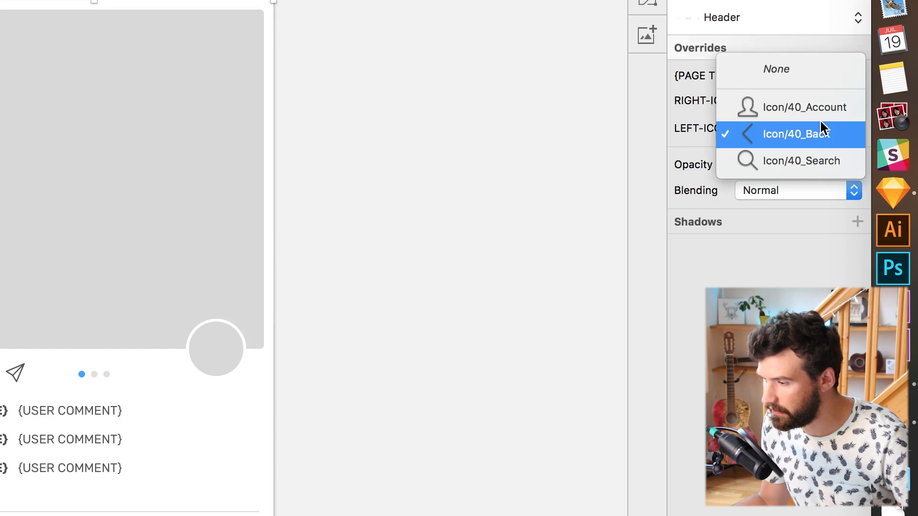
pyautogui.click(801, 157)
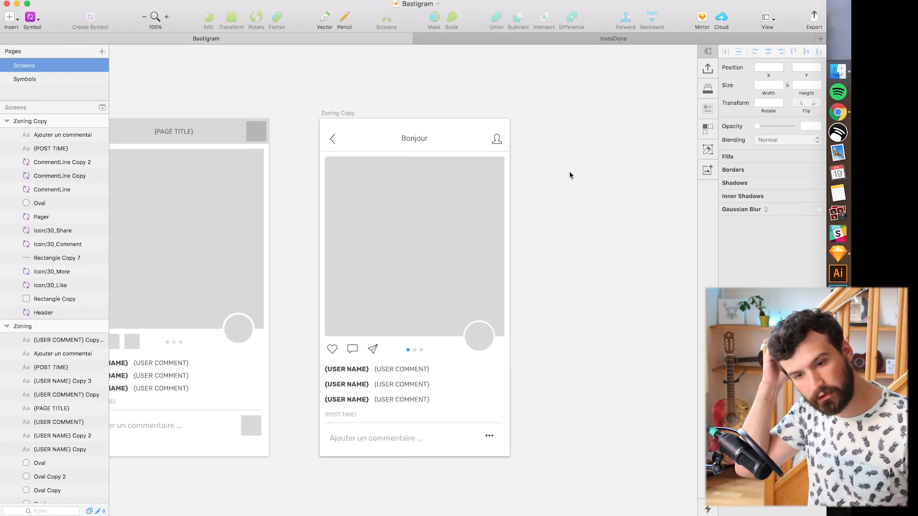
# Override the first comment line's texts with a user's first name and the comment "C'est super"
pyautogui.click(411, 369)
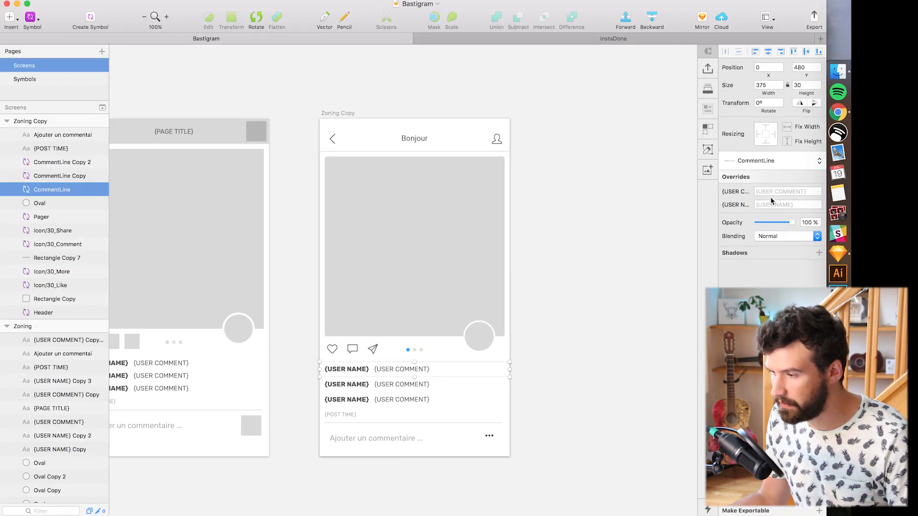
pyautogui.click(768, 204)
pyautogui.write('Bastien')
pyautogui.press('Tab')
pyautogui.write("C'est super")
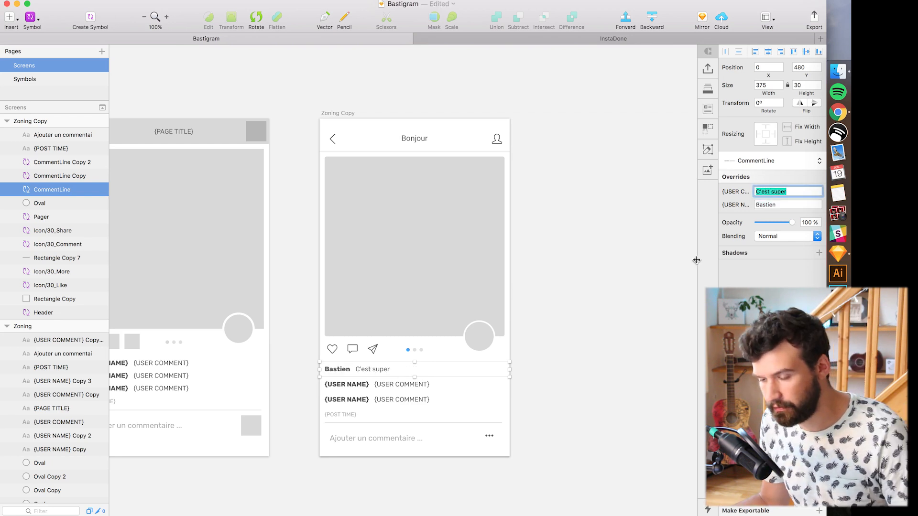
pyautogui.click(575, 350)
# Group the comment prompt, divider line and more icon on the Zoning Copy artboard as CommentAdd
pyautogui.scroll(-3, 575, 351)
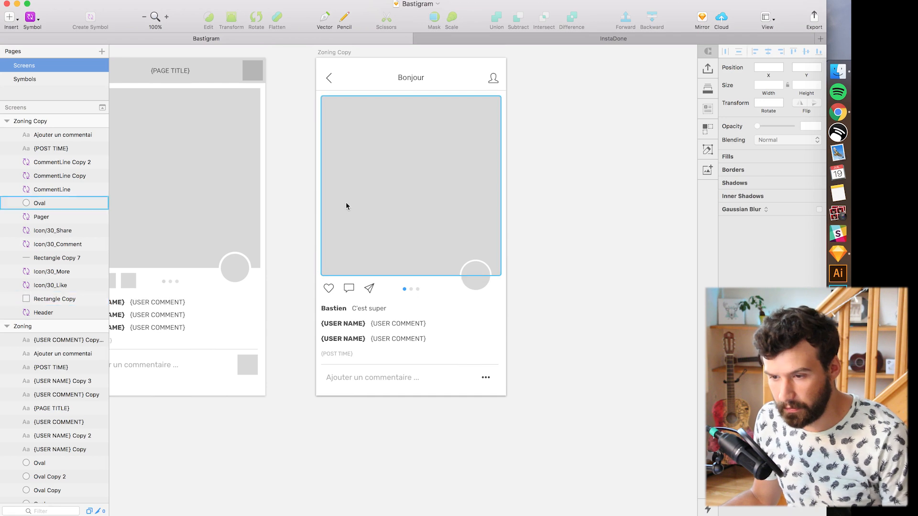
pyautogui.click(74, 136)
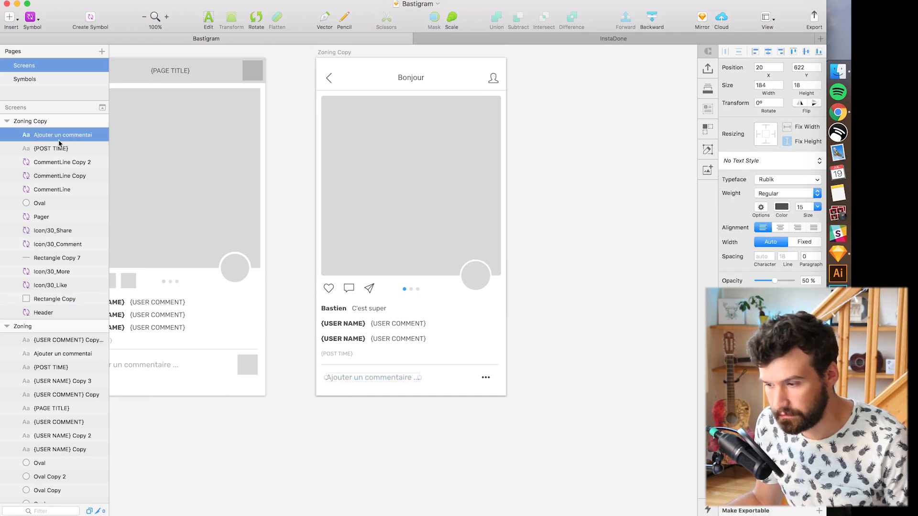
pyautogui.moveTo(501, 398); pyautogui.dragTo(348, 359)
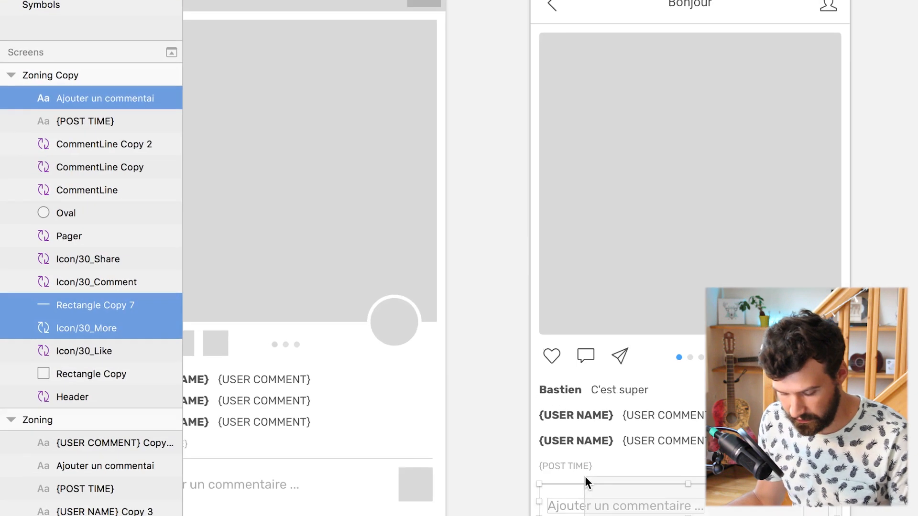
pyautogui.press('super+g')
pyautogui.write('CommentAdd')
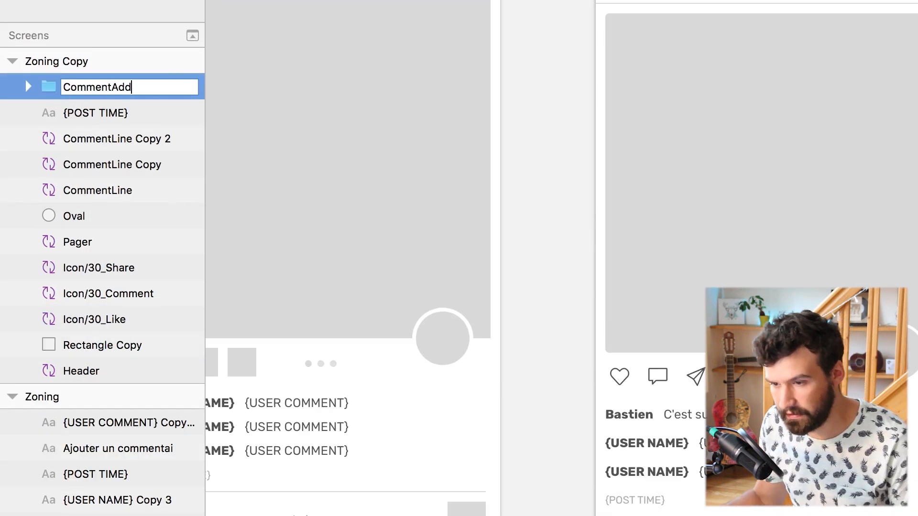
# Group the three CommentLine instances on the Zoning Copy artboard as Comments
pyautogui.click(91, 118)
pyautogui.click(98, 140)
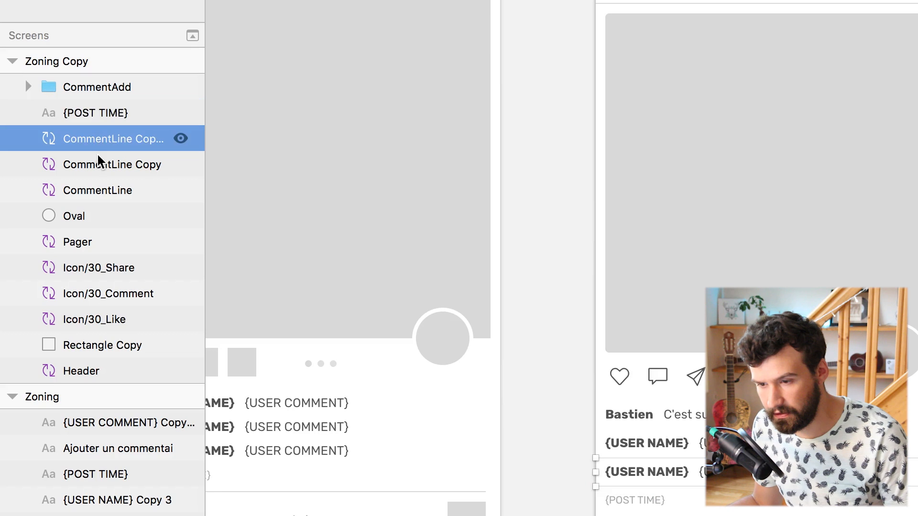
pyautogui.click(97, 187)
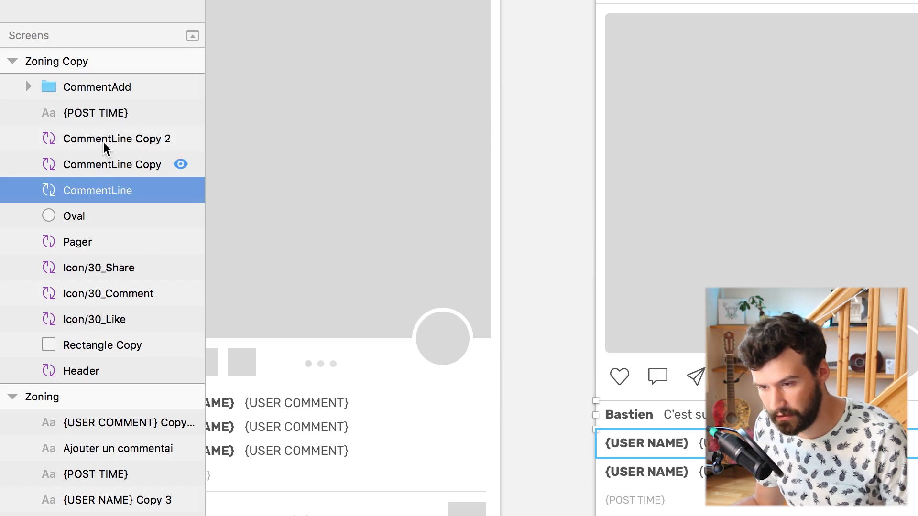
pyautogui.keyDown('shift'); pyautogui.click(103, 141); pyautogui.keyUp('shift')
pyautogui.press('super+g')
pyautogui.write('Comments')
pyautogui.press('Return')
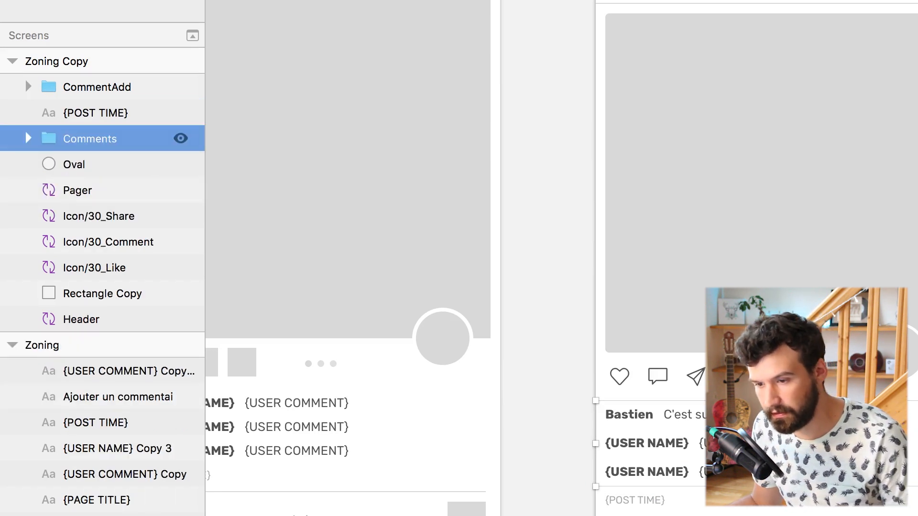
# Rename the Oval layer on the Zoning Copy artboard as AVATAR
pyautogui.doubleClick(77, 166)
pyautogui.write('AVATAR')
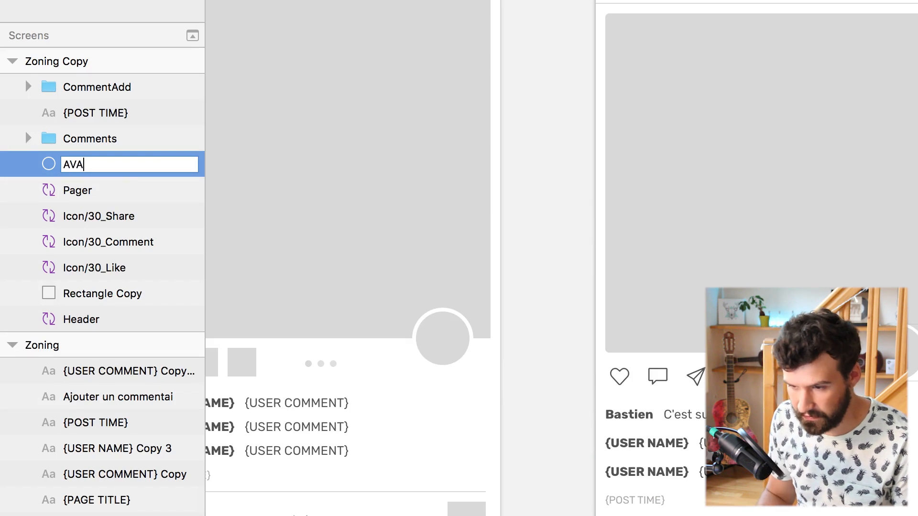
pyautogui.press('Return')
# Rename the Rectangle Copy layer on the Zoning Copy artboard as PHOTO
pyautogui.click(101, 198)
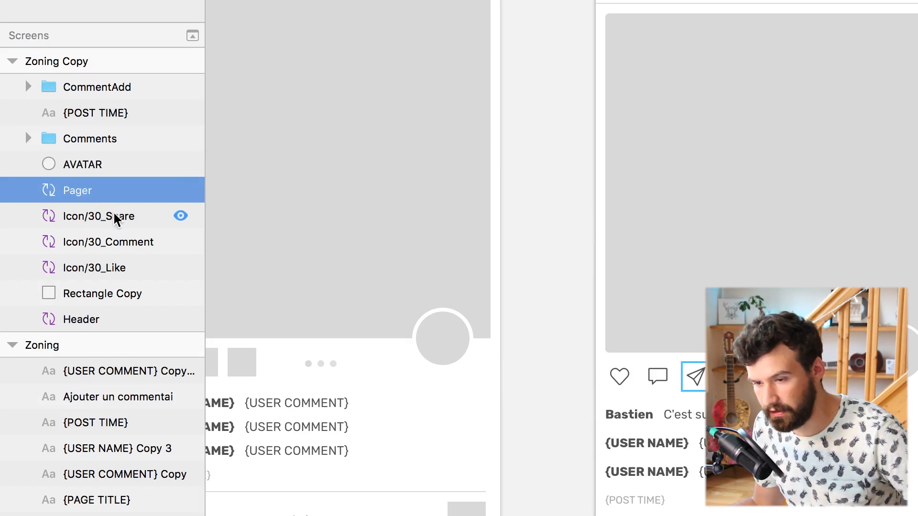
pyautogui.click(116, 216)
pyautogui.click(85, 297)
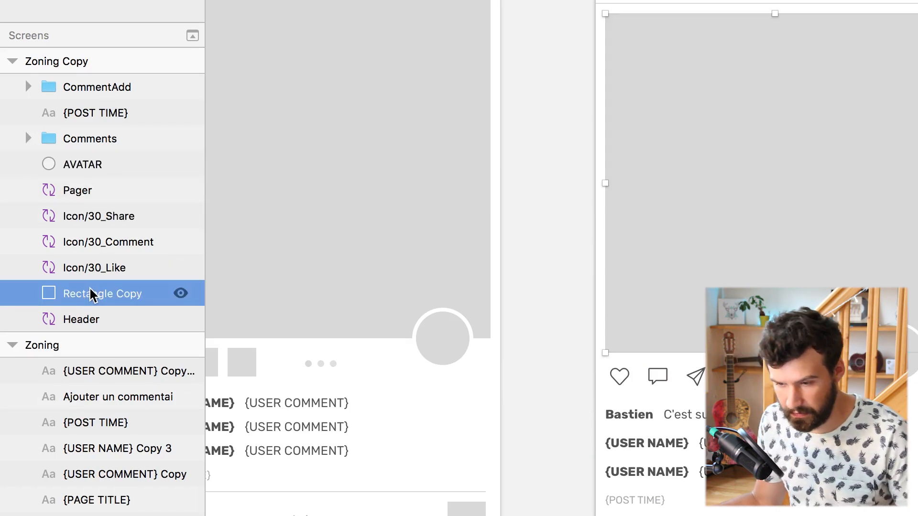
pyautogui.doubleClick(91, 290)
pyautogui.write('PHOTO')
pyautogui.press('Return')
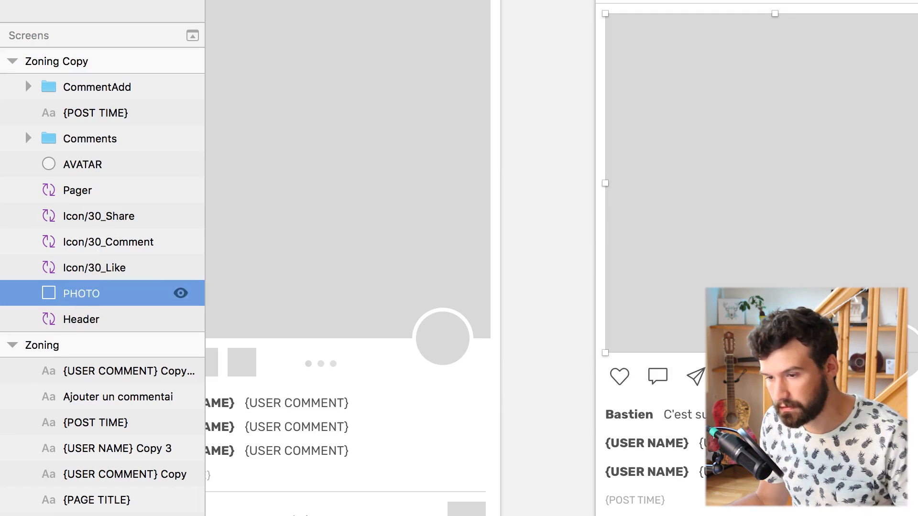
# Create a symbol named Post from all Zoning Copy layers below the header, sending it to the Symbols page
pyautogui.click(547, 239)
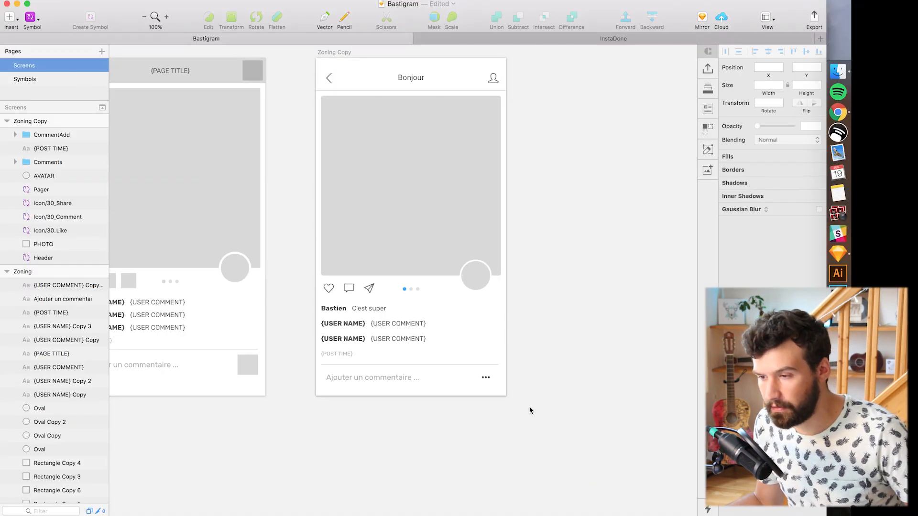
pyautogui.moveTo(529, 406); pyautogui.dragTo(342, 166)
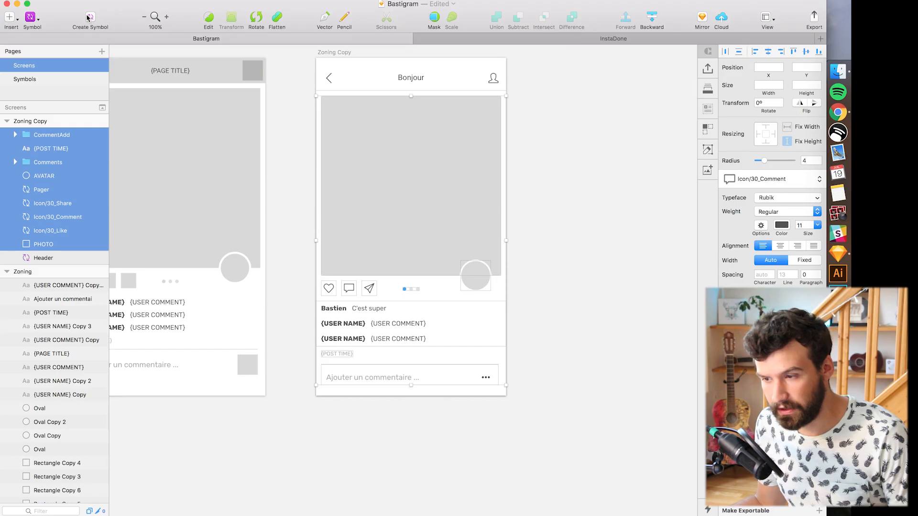
pyautogui.click(89, 18)
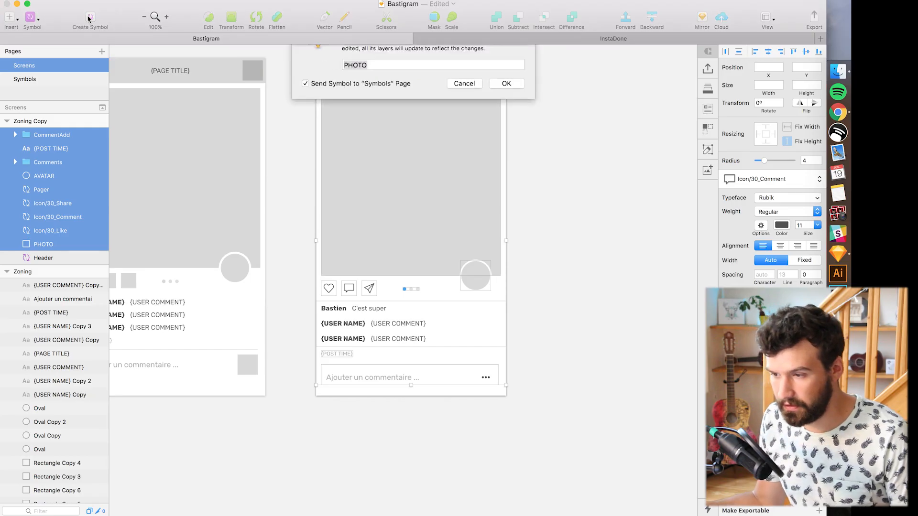
pyautogui.write('Post')
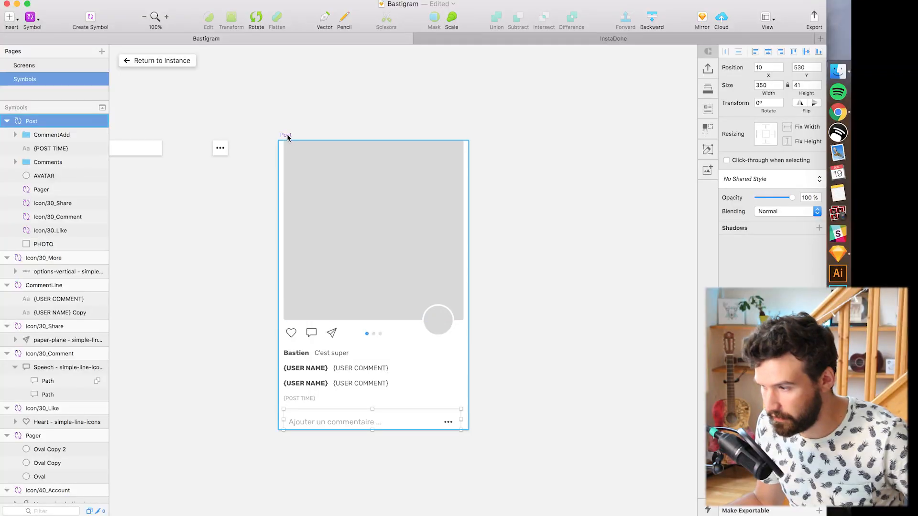
# Set the Post symbol's height to 600 and extend the Zoning Copy artboard downward beneath the post
pyautogui.click(805, 85)
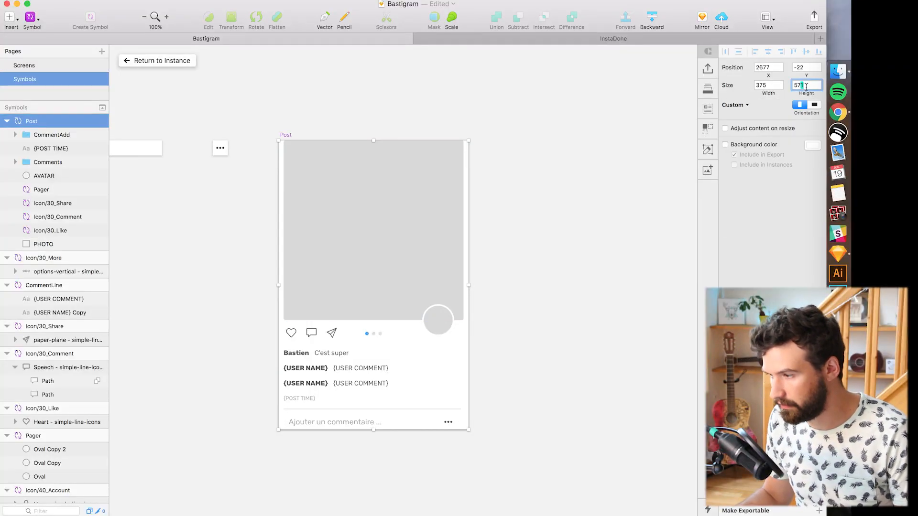
pyautogui.press('Return')
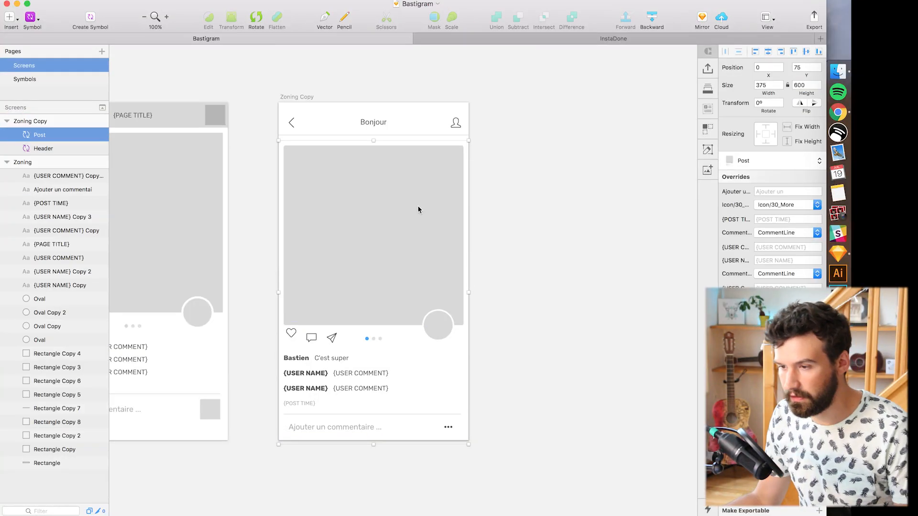
pyautogui.rightClick(418, 209)
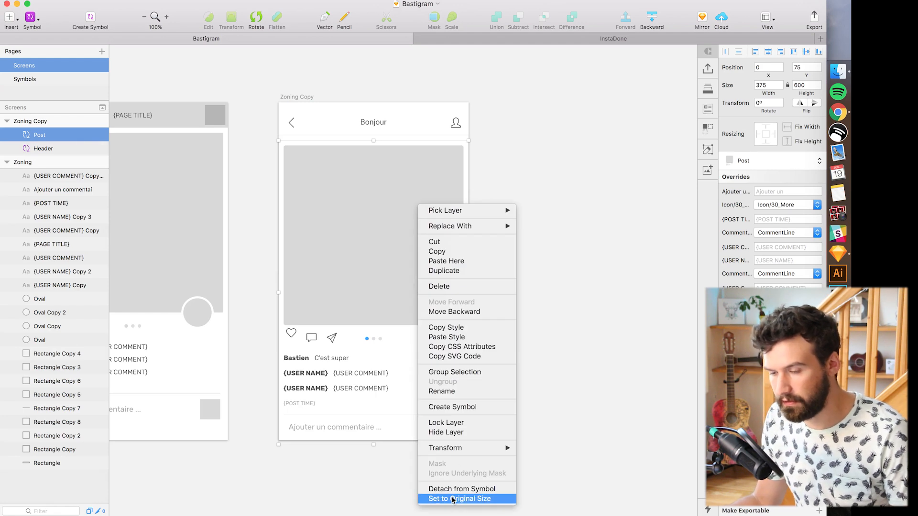
pyautogui.click(531, 248)
pyautogui.click(301, 96)
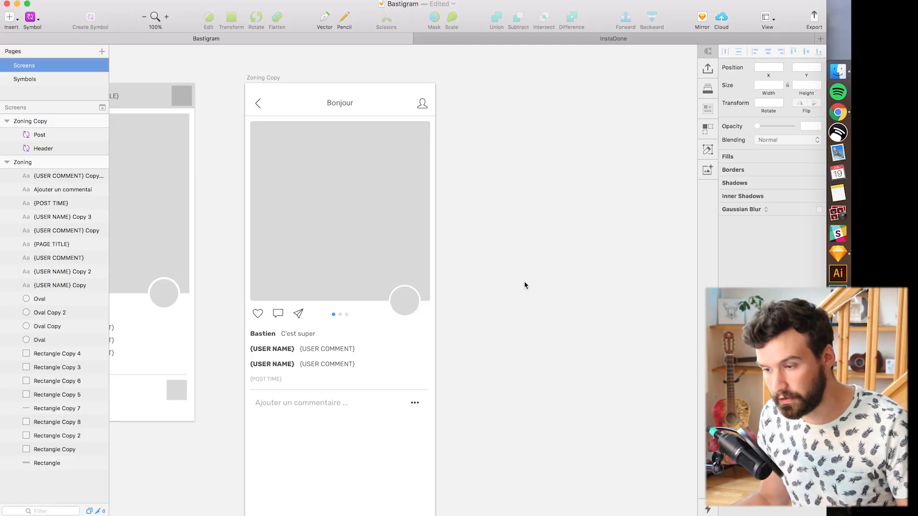
# Try a None override for the last comment line and a much shorter height on the Post instance, undoing each
pyautogui.click(389, 256)
pyautogui.scroll(-3, 485, 309)
pyautogui.scroll(4, 502, 362)
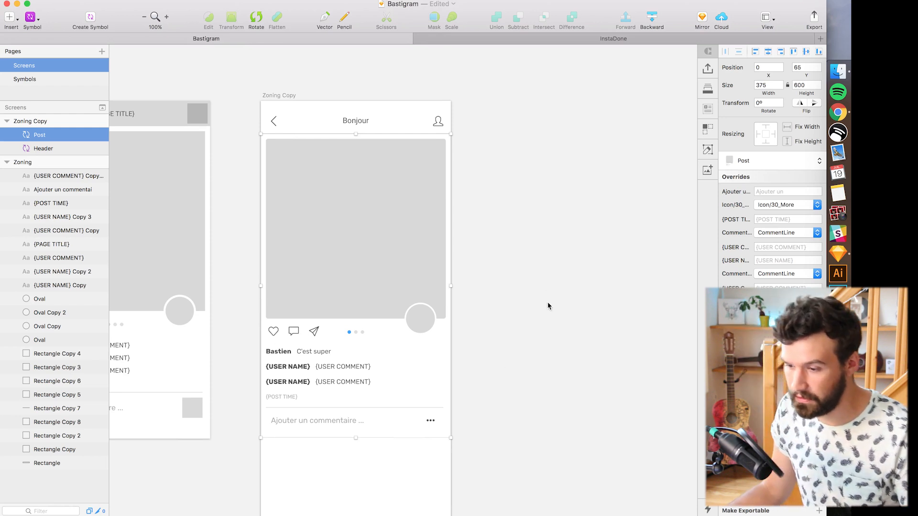
pyautogui.click(776, 233)
pyautogui.click(778, 218)
pyautogui.click(463, 345)
pyautogui.click(365, 368)
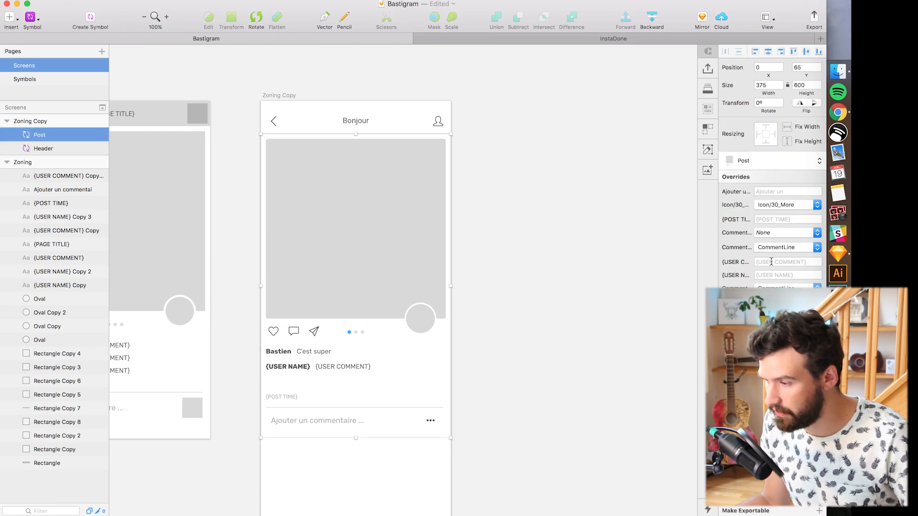
pyautogui.press('super+z')
pyautogui.moveTo(357, 437); pyautogui.dragTo(357, 237)
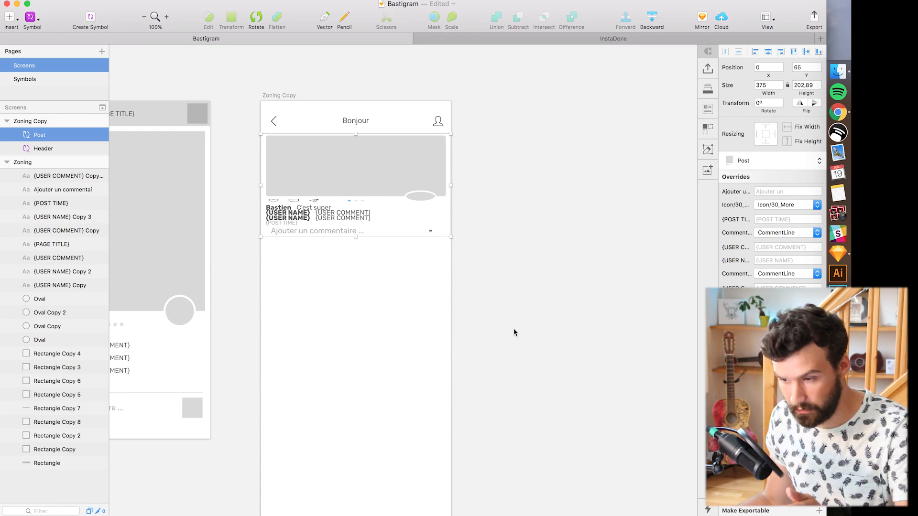
pyautogui.press('super+z')
# Open the Post symbol for editing and fix the PHOTO rectangle's width and height for resizing
pyautogui.doubleClick(370, 285)
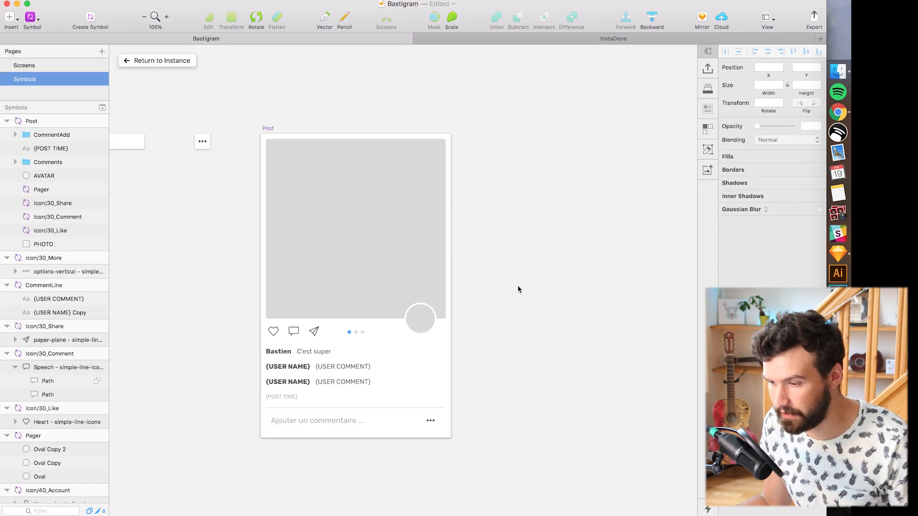
pyautogui.click(384, 178)
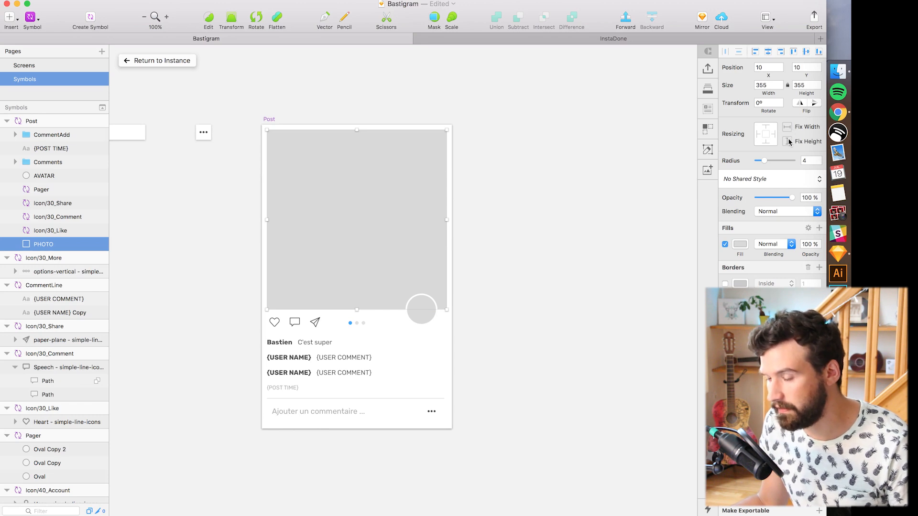
pyautogui.click(787, 127)
pyautogui.click(785, 142)
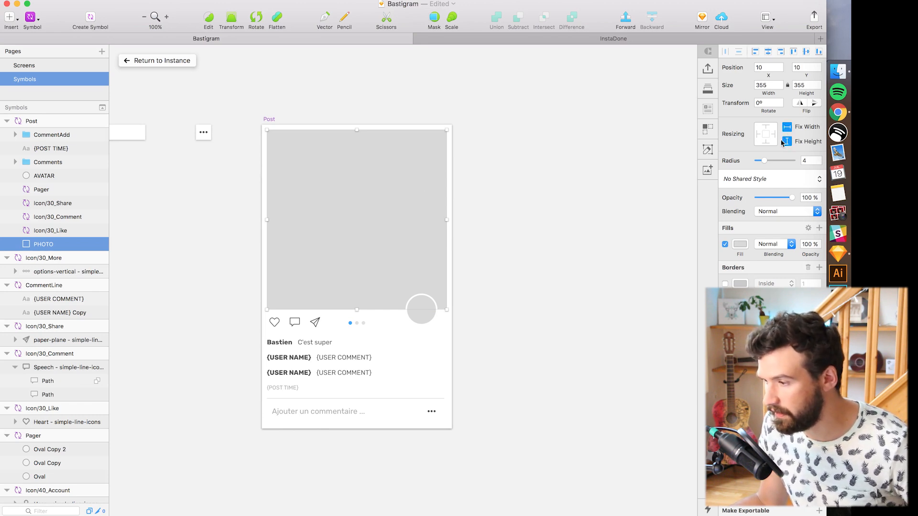
# Fix the AVATAR circle's width and height and pin it to the symbol's top and right edges
pyautogui.click(436, 307)
pyautogui.click(786, 127)
pyautogui.click(785, 141)
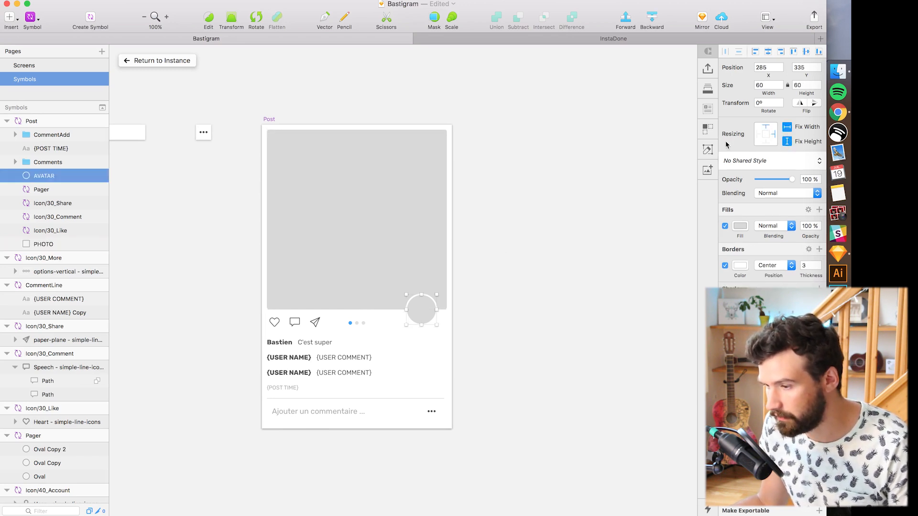
pyautogui.click(431, 212)
pyautogui.click(522, 253)
pyautogui.scroll(-2, 522, 253)
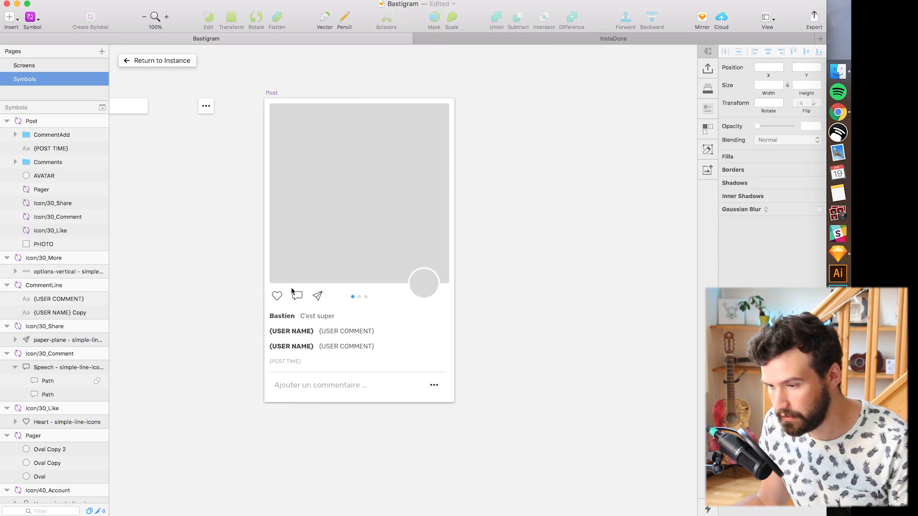
# Fix the width and height of the like, comment and share icons in the Post symbol
pyautogui.click(293, 293)
pyautogui.keyDown('shift'); pyautogui.click(278, 295); pyautogui.keyUp('shift')
pyautogui.keyDown('shift'); pyautogui.click(316, 299); pyautogui.keyUp('shift')
pyautogui.click(787, 129)
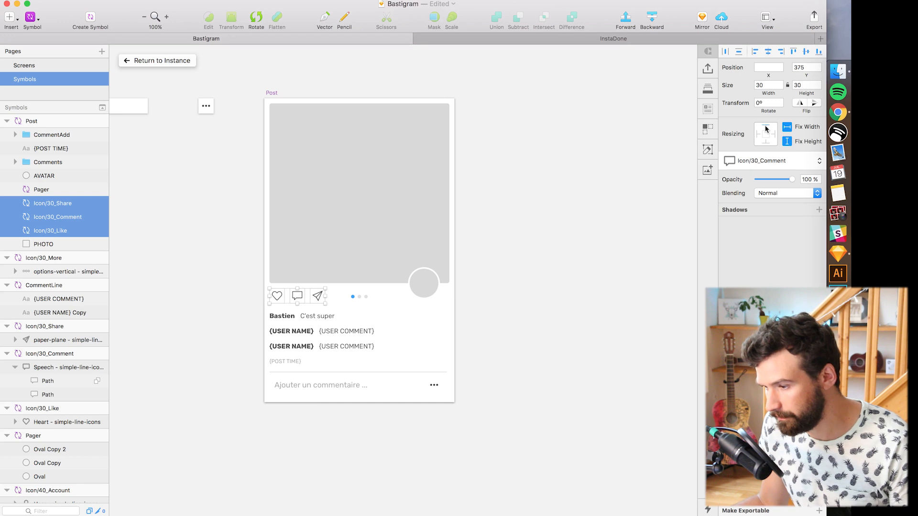
# Fix the resizing width and height of the pager, the Comments group and the CommentAdd group
pyautogui.click(353, 297)
pyautogui.click(786, 141)
pyautogui.click(787, 127)
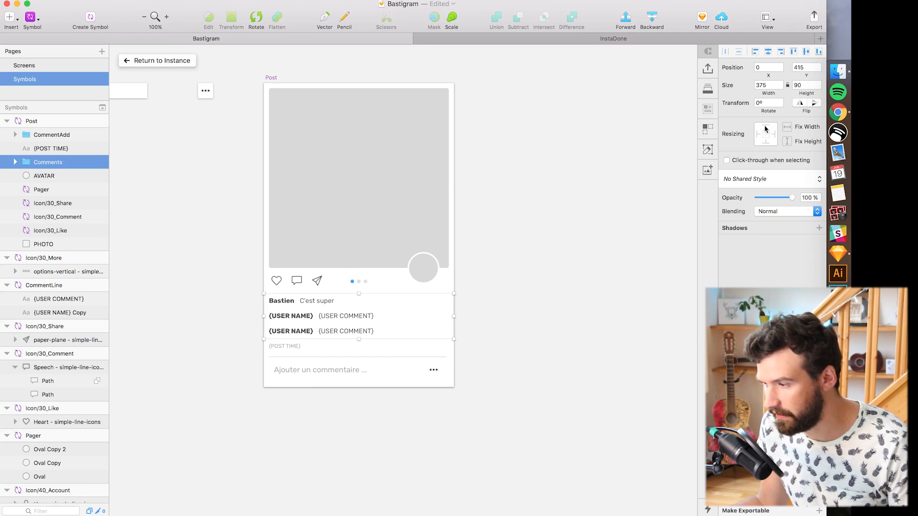
pyautogui.click(786, 127)
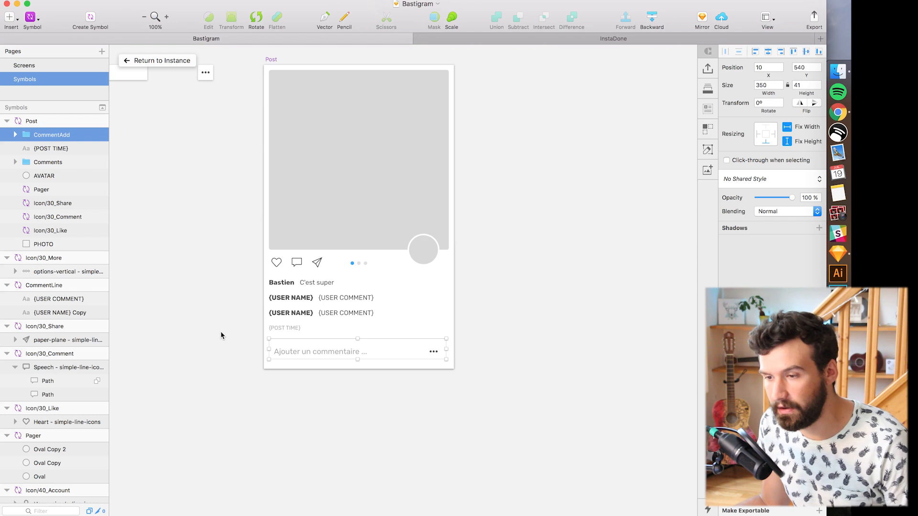
# Return to the Post instance, shorten it to a height of 545.5 and override its second and third comment lines with None
pyautogui.click(177, 61)
pyautogui.moveTo(359, 369); pyautogui.dragTo(356, 338)
pyautogui.click(775, 273)
pyautogui.click(774, 260)
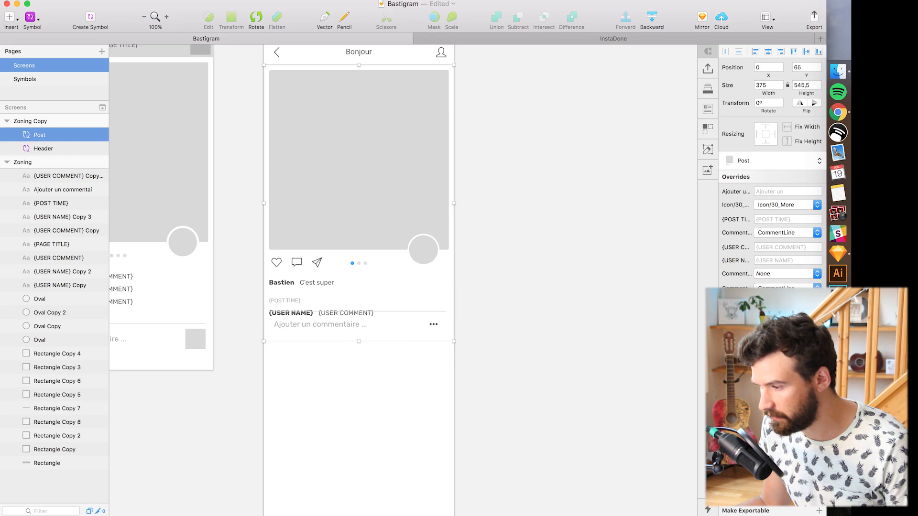
pyautogui.click(771, 274)
pyautogui.click(771, 273)
pyautogui.click(768, 232)
pyautogui.click(771, 215)
pyautogui.click(486, 358)
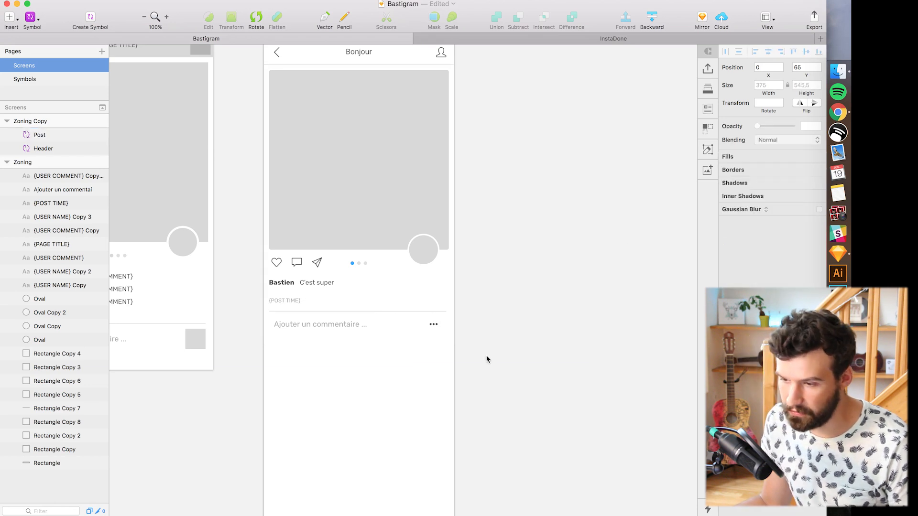
# Duplicate the Post instance beside the Zoning Copy artboard and set the copy to its original size
pyautogui.hscroll(3, 460, 380)
pyautogui.scroll(1, 461, 381)
pyautogui.moveTo(324, 165); pyautogui.dragTo(504, 151)
pyautogui.moveTo(502, 258); pyautogui.dragTo(518, 261)
pyautogui.rightClick(518, 265)
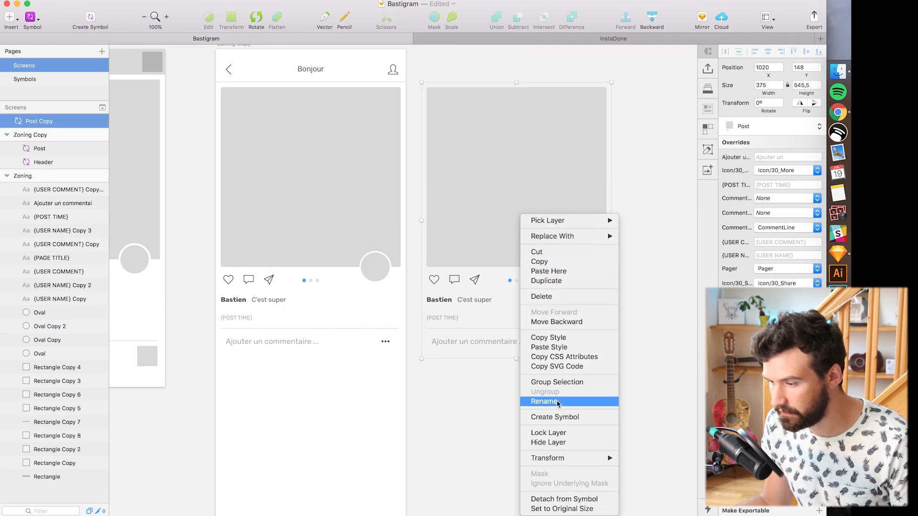
pyautogui.click(563, 507)
# Restore the second and third comment lines of the duplicated post with the CommentLine symbol
pyautogui.click(779, 213)
pyautogui.click(778, 235)
pyautogui.click(786, 198)
pyautogui.click(784, 220)
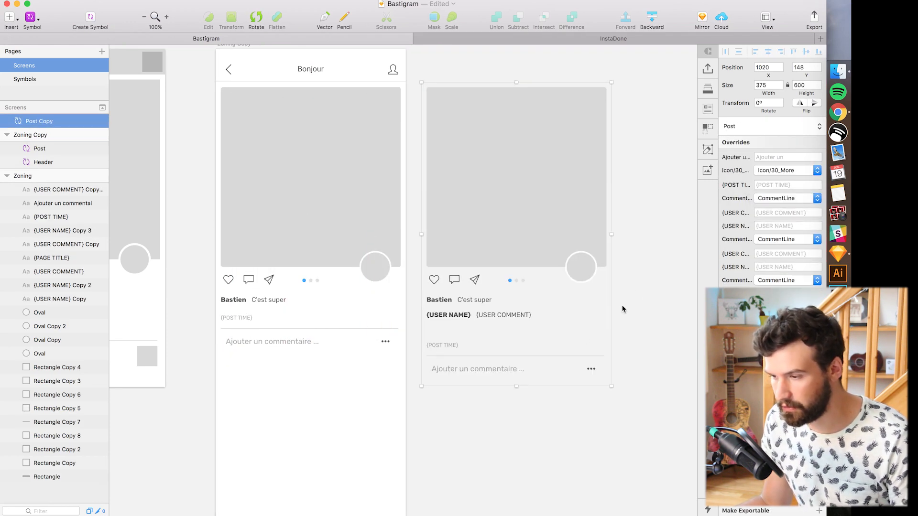
pyautogui.click(639, 277)
pyautogui.scroll(1, 629, 297)
pyautogui.click(473, 285)
pyautogui.scroll(-1, 317, 235)
pyautogui.hscroll(-1, 318, 235)
# Hide the pager of the Post instance on the Zoning Copy artboard with a None override
pyautogui.click(318, 236)
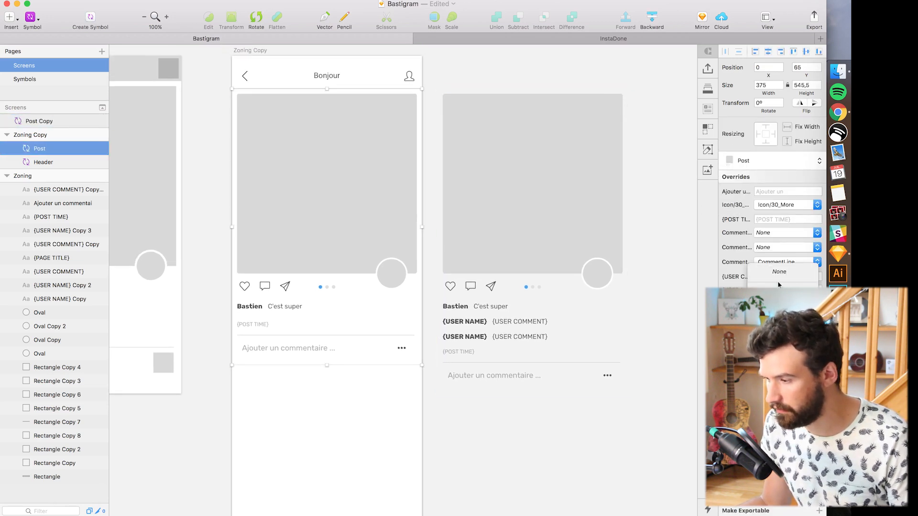
pyautogui.click(483, 457)
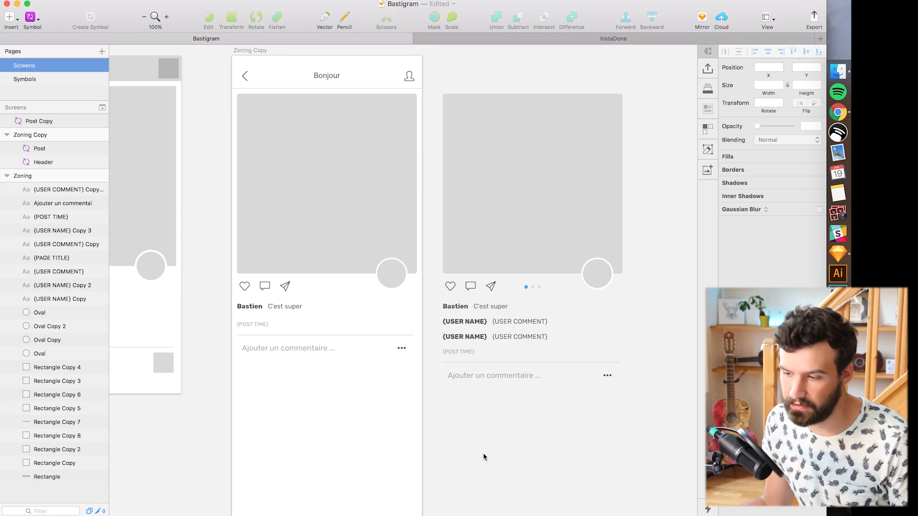
pyautogui.scroll(1, 507, 456)
pyautogui.hscroll(-1, 506, 455)
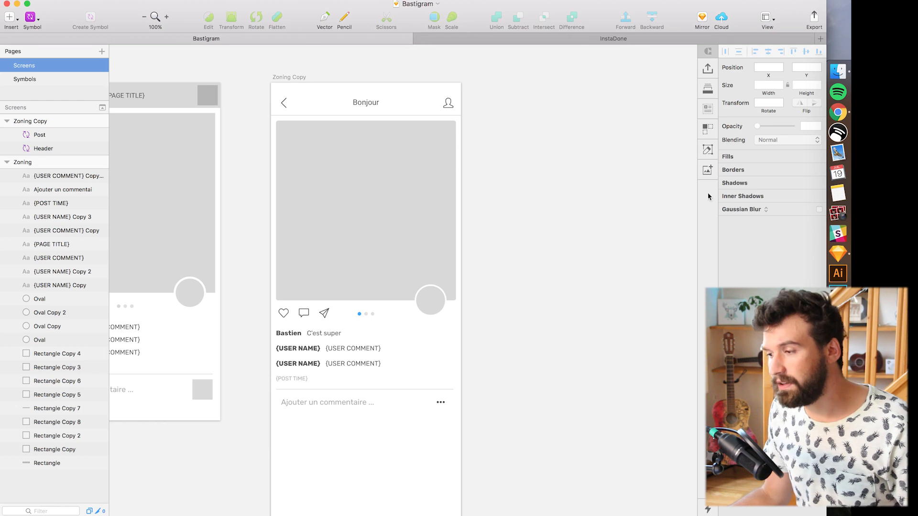
# Fill the PHOTO layer of the Post instance on Zoning Copy with a Beach stock photo, and swap it for another Beach photo
pyautogui.click(707, 111)
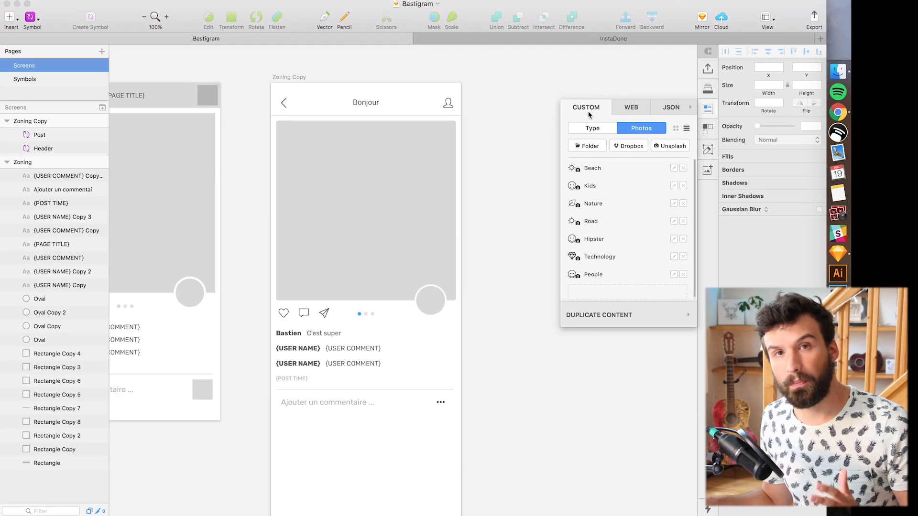
pyautogui.click(593, 130)
pyautogui.click(642, 130)
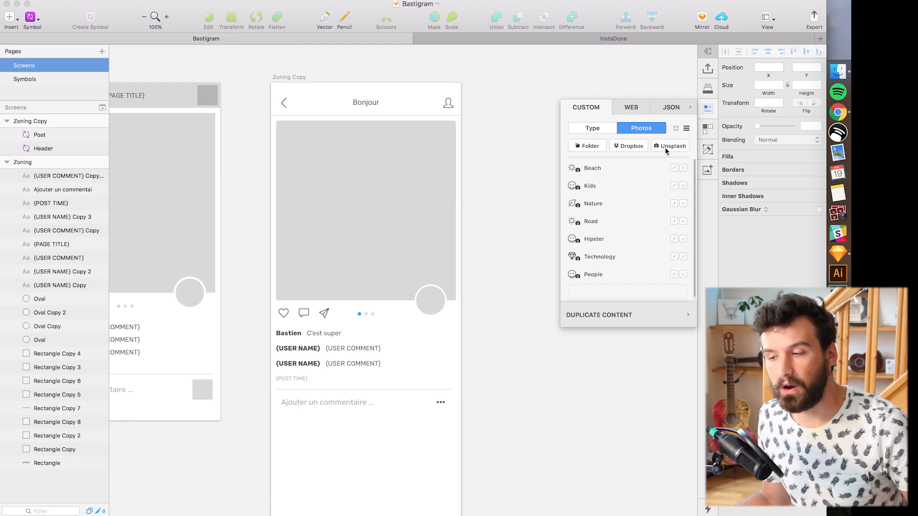
pyautogui.click(322, 167)
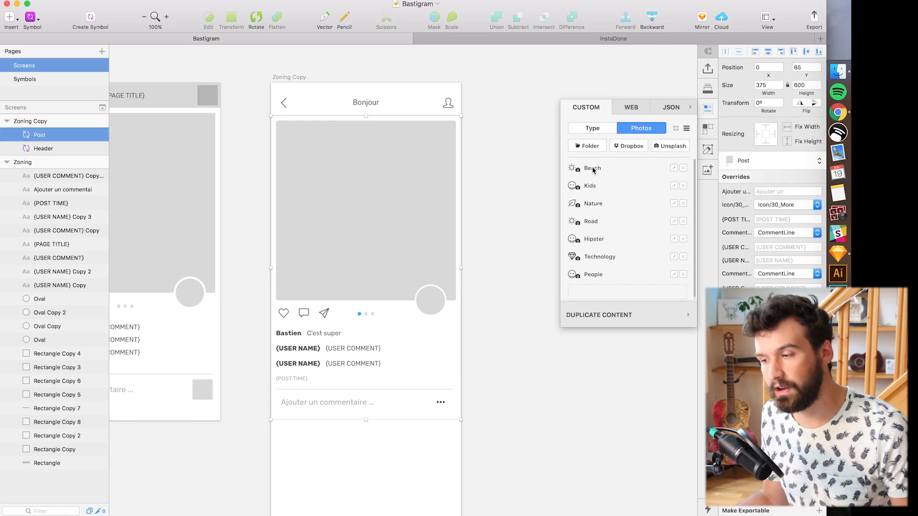
pyautogui.click(592, 168)
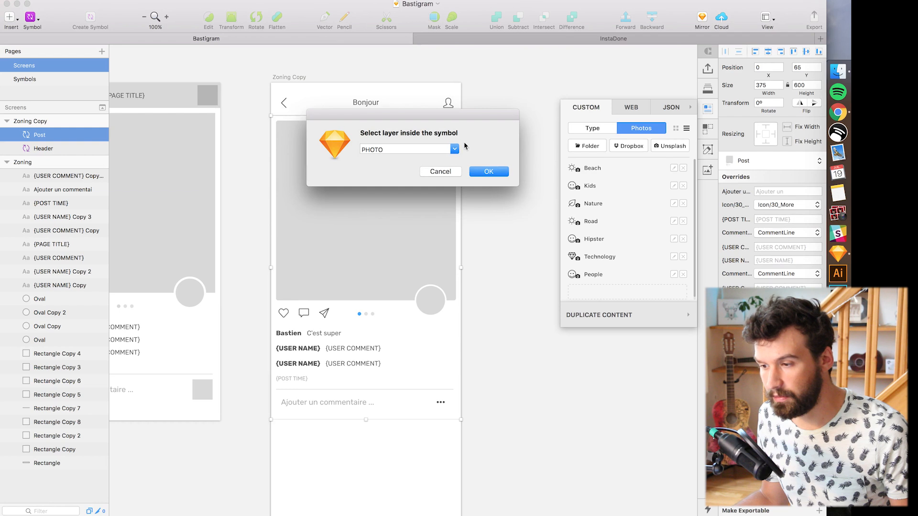
pyautogui.click(454, 149)
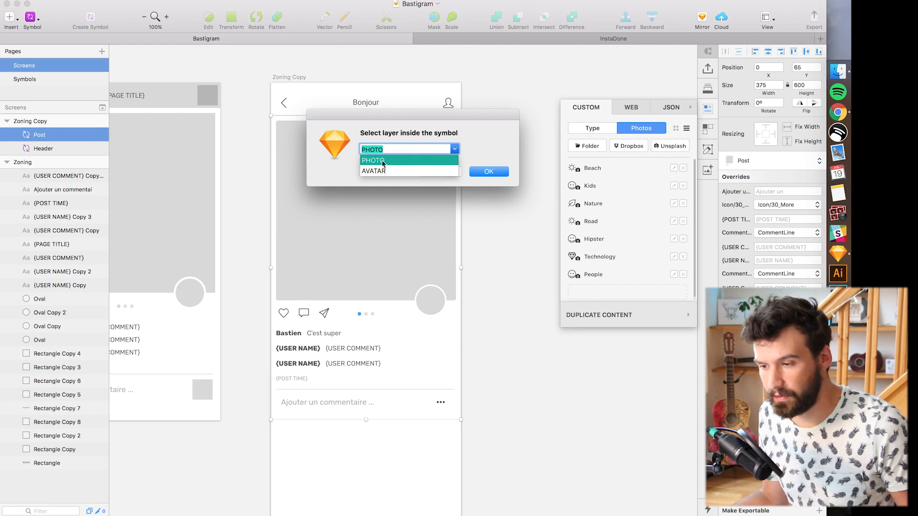
pyautogui.click(382, 161)
pyautogui.click(482, 171)
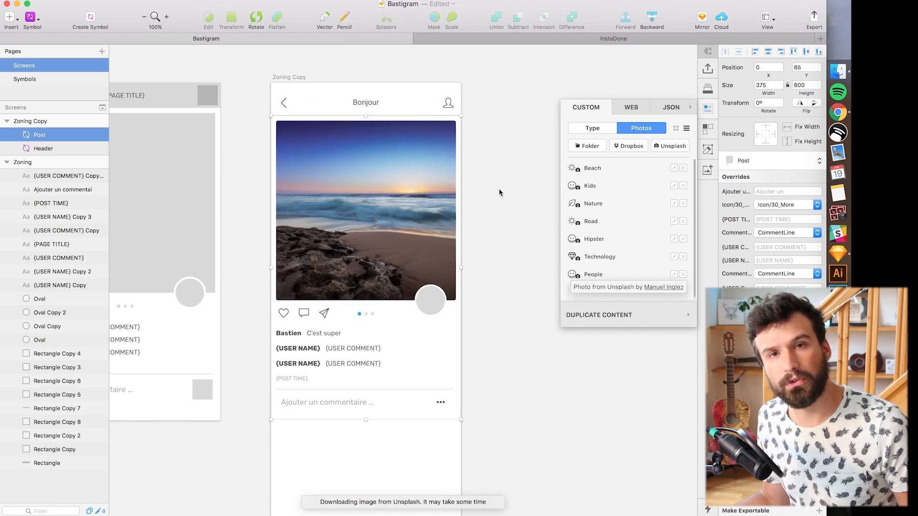
pyautogui.click(591, 168)
pyautogui.click(492, 176)
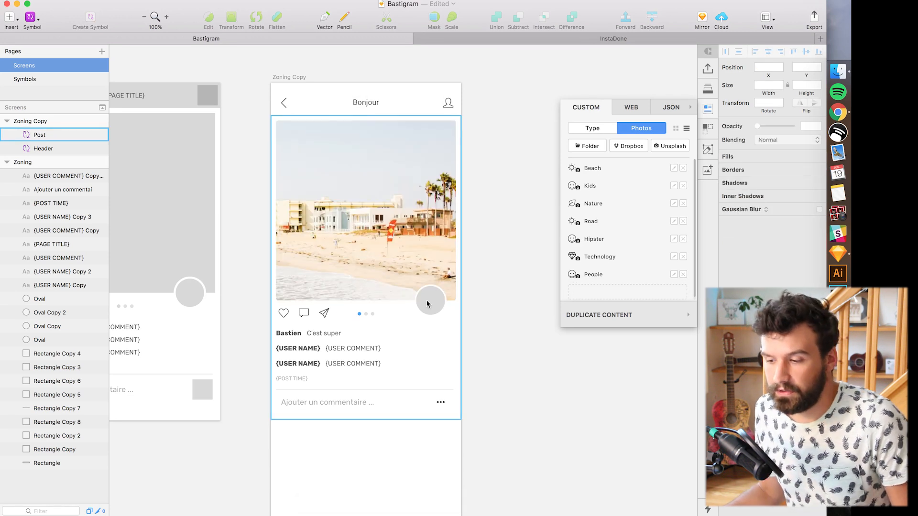
# Fill the AVATAR layer of the Post instance with a Hipster stock photo
pyautogui.click(428, 303)
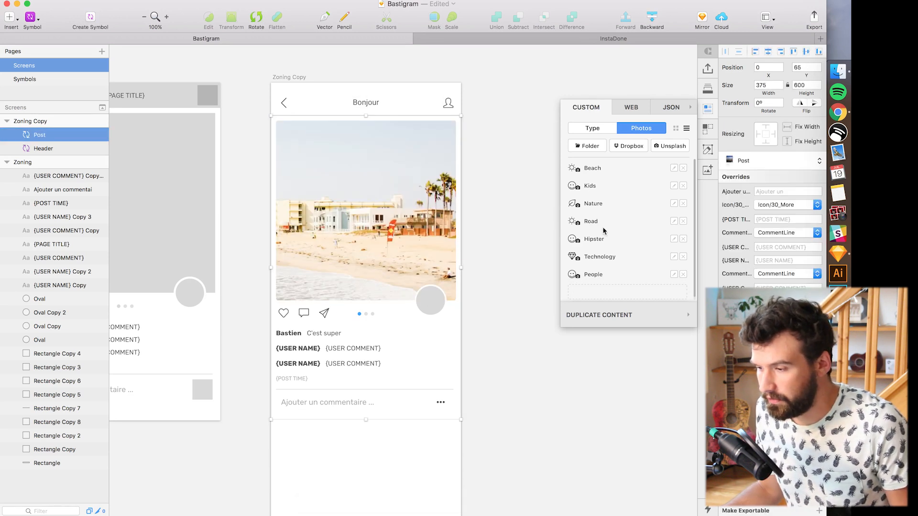
pyautogui.click(596, 241)
pyautogui.click(497, 175)
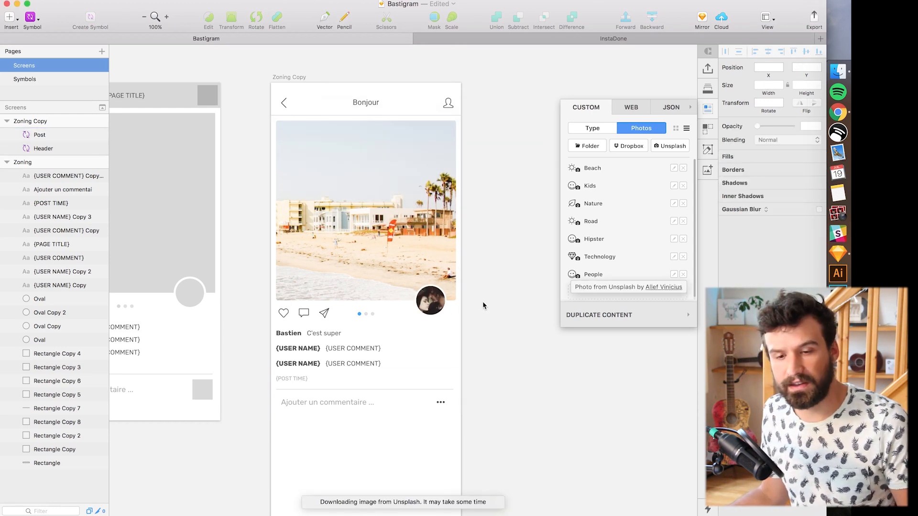
# Open the Post symbol's master and ungroup its Comments group
pyautogui.click(420, 232)
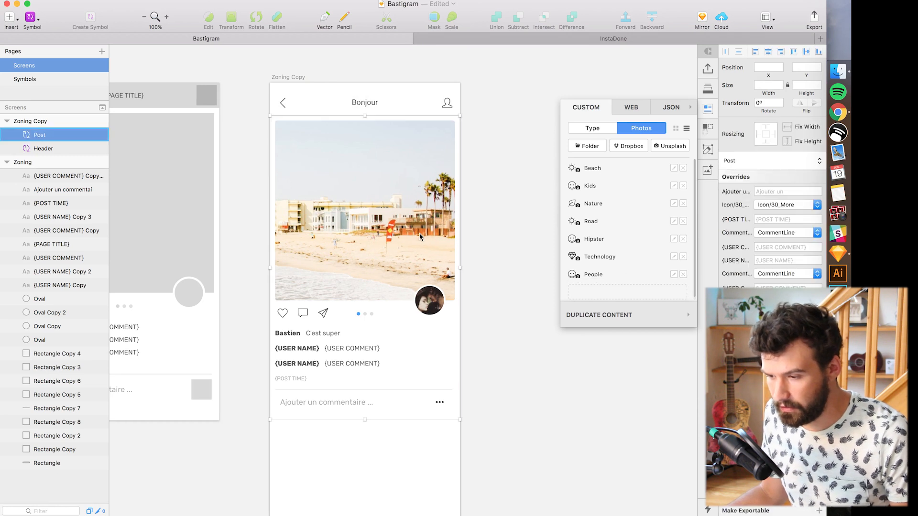
pyautogui.doubleClick(419, 236)
pyautogui.click(473, 365)
pyautogui.press('z')
pyautogui.click(360, 357)
pyautogui.click(376, 361)
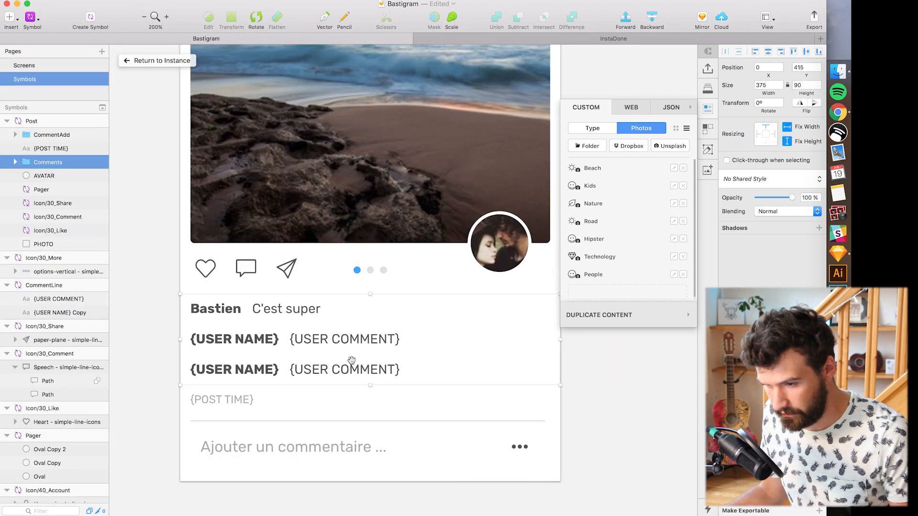
pyautogui.moveTo(352, 361); pyautogui.dragTo(385, 359)
pyautogui.press('shift+super+g')
# Delete the second and third comment lines from the Post symbol
pyautogui.click(207, 346)
pyautogui.click(270, 340)
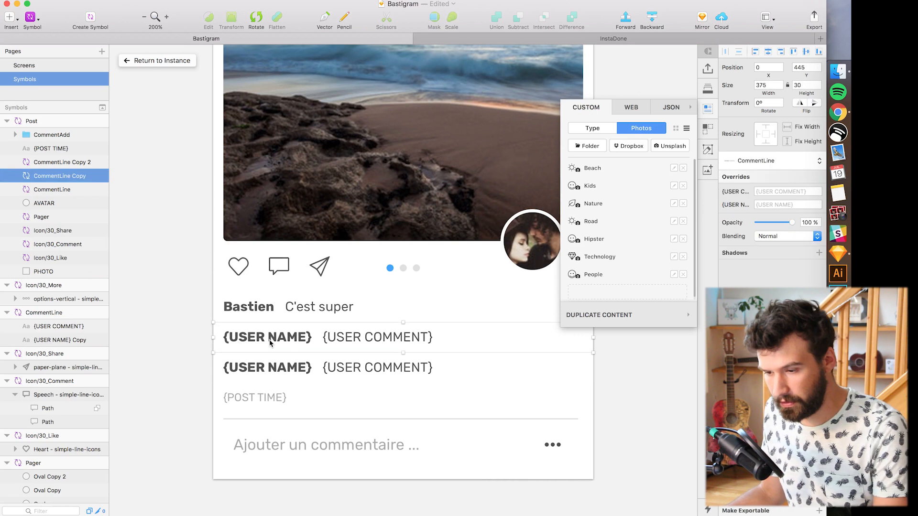
pyautogui.press('Delete')
pyautogui.click(274, 362)
pyautogui.press('Delete')
# Fill the {USER NAME} layer of the remaining comment line with generated names of both genders
pyautogui.click(260, 311)
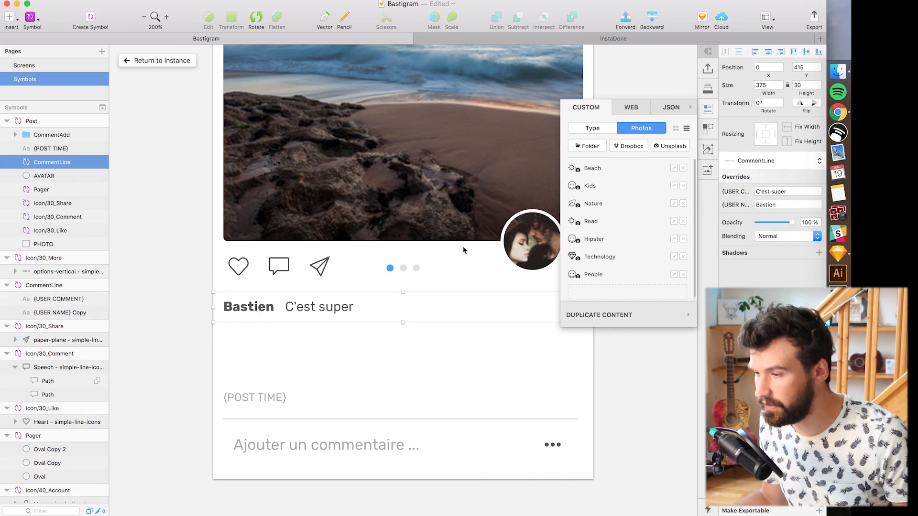
pyautogui.click(596, 128)
pyautogui.click(595, 153)
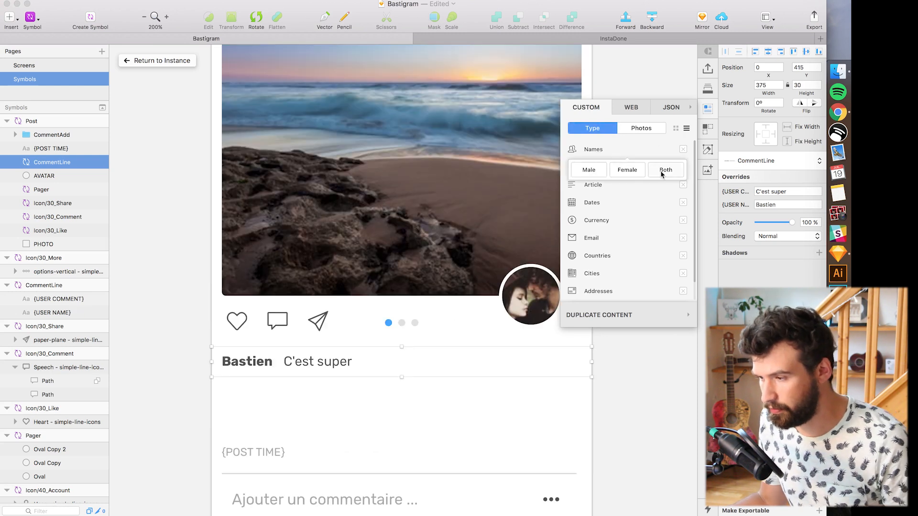
pyautogui.click(661, 171)
pyautogui.click(446, 148)
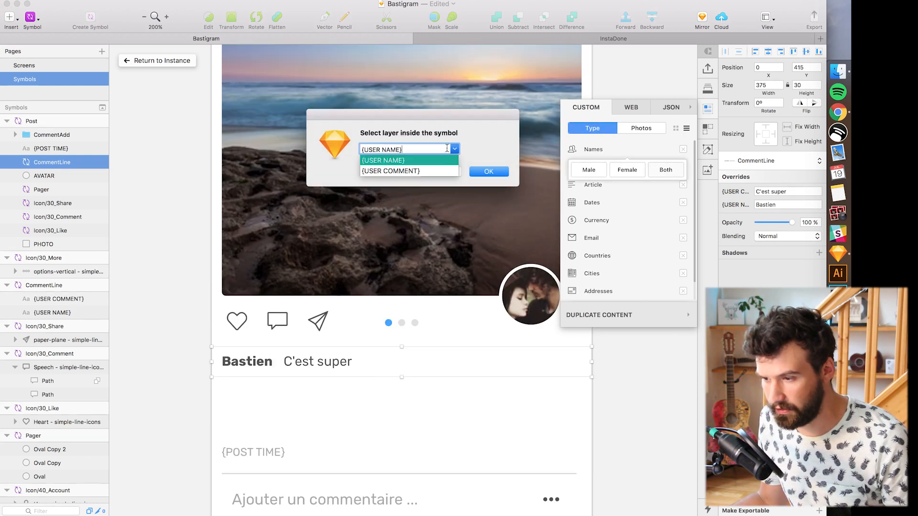
pyautogui.click(403, 161)
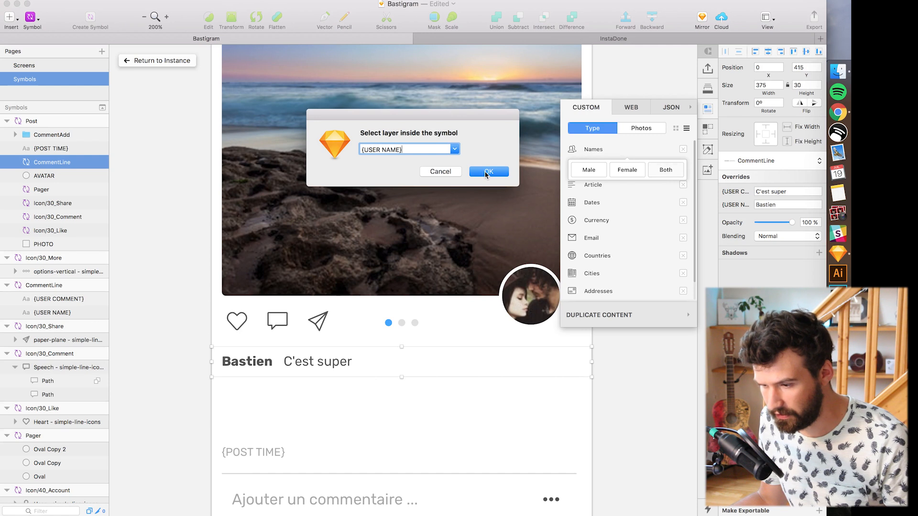
pyautogui.click(486, 172)
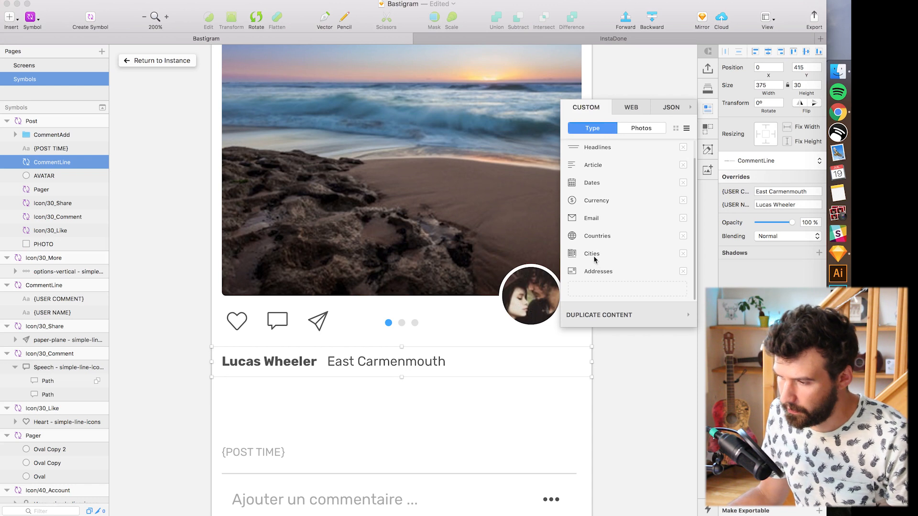
# Fill the {USER COMMENT} layer of the comment line with generated city names
pyautogui.click(595, 260)
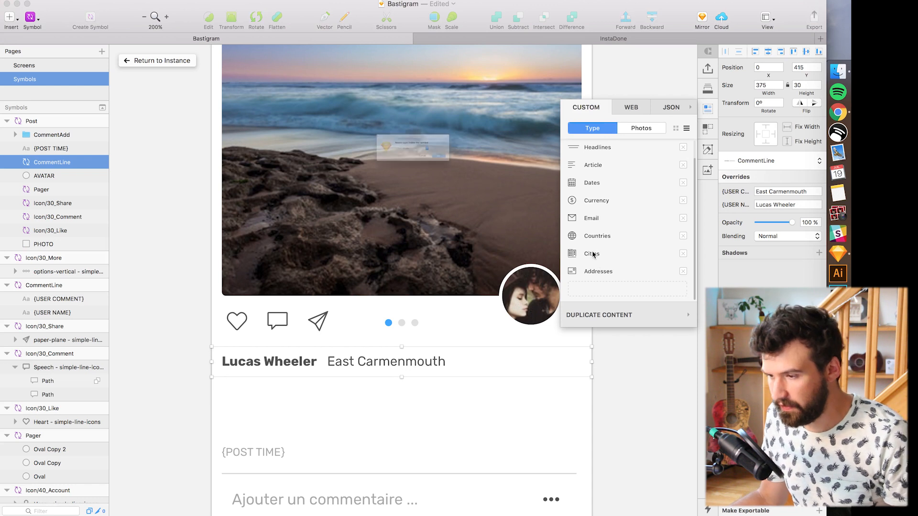
pyautogui.click(454, 150)
pyautogui.click(427, 167)
pyautogui.click(480, 172)
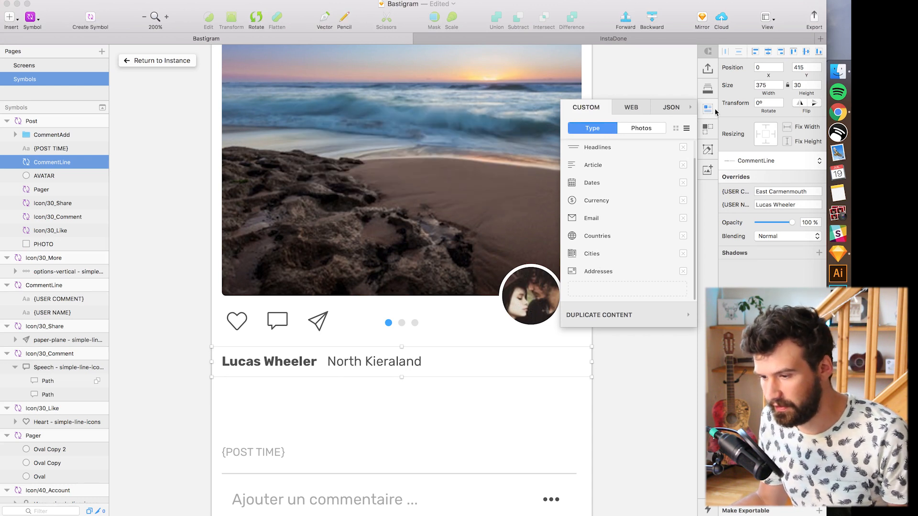
pyautogui.click(649, 222)
pyautogui.click(649, 222)
pyautogui.scroll(-1, 593, 409)
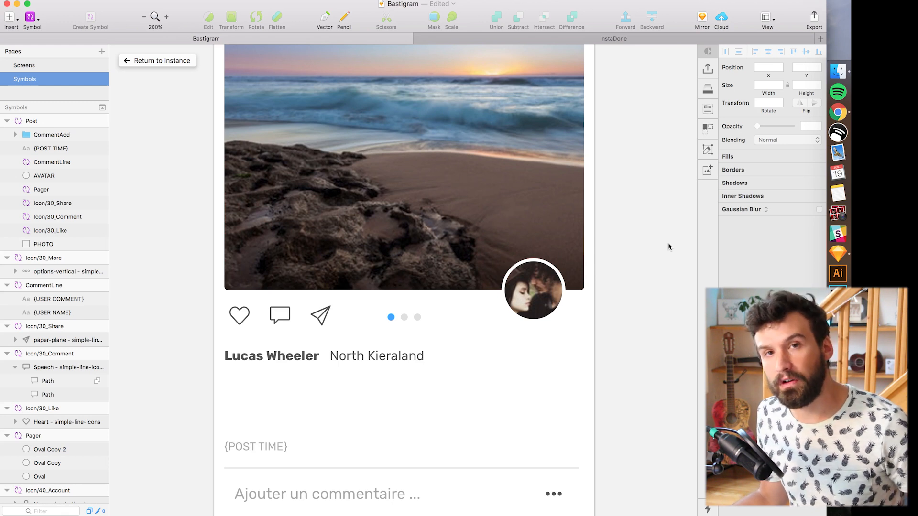
# Duplicate the comment line and its generated content vertically with a count of 3 and a gutter of 0
pyautogui.click(429, 358)
pyautogui.click(708, 110)
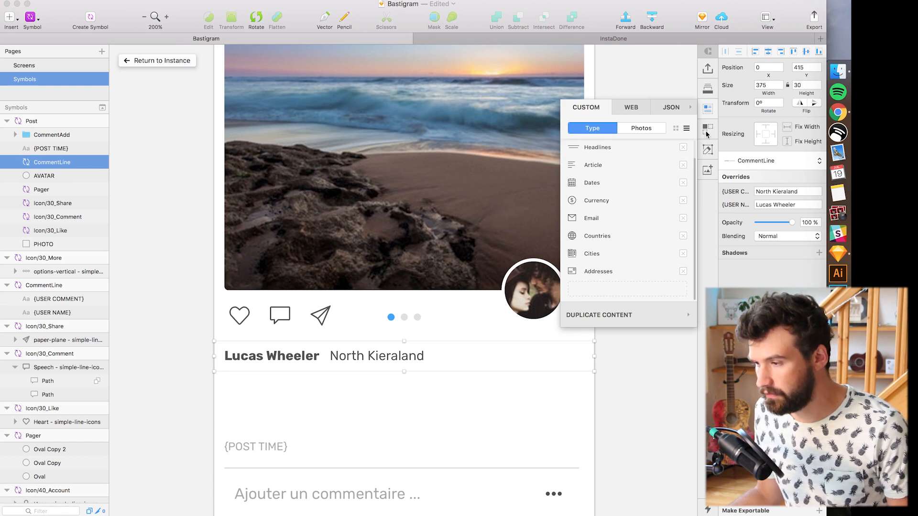
pyautogui.click(707, 129)
pyautogui.click(708, 111)
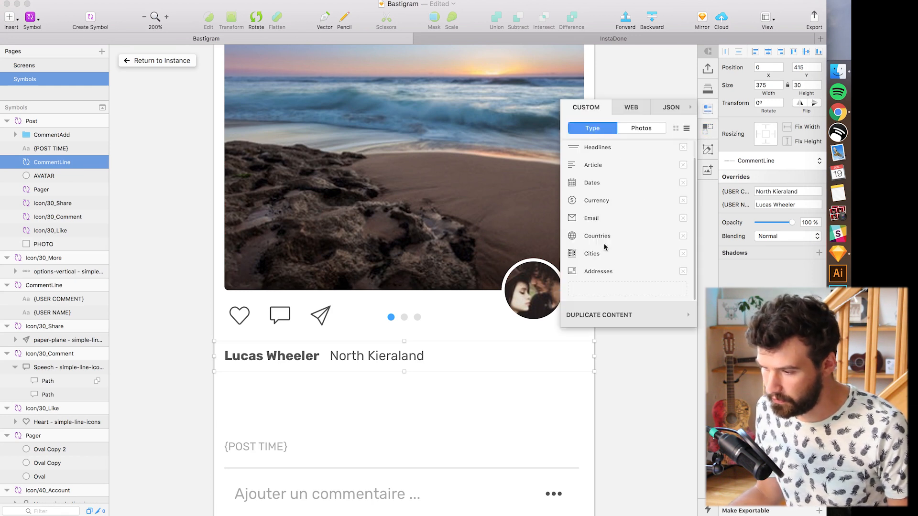
pyautogui.click(602, 313)
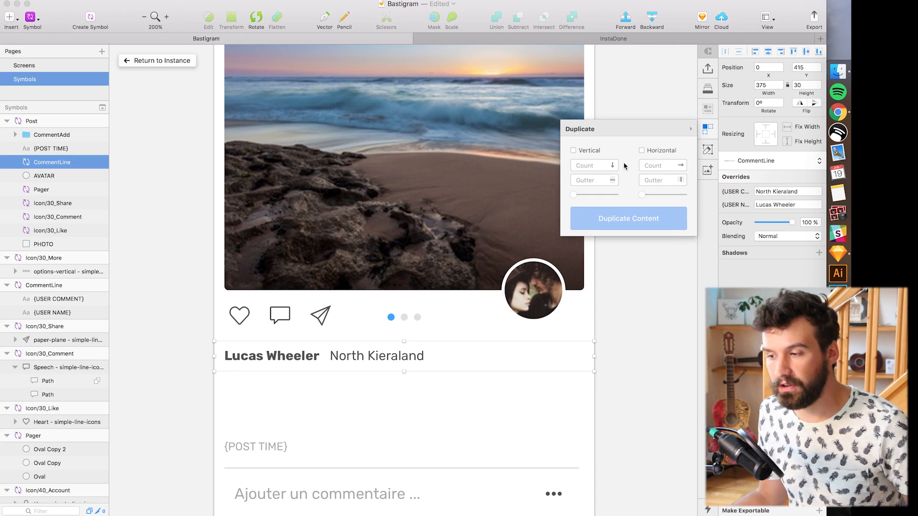
pyautogui.click(573, 151)
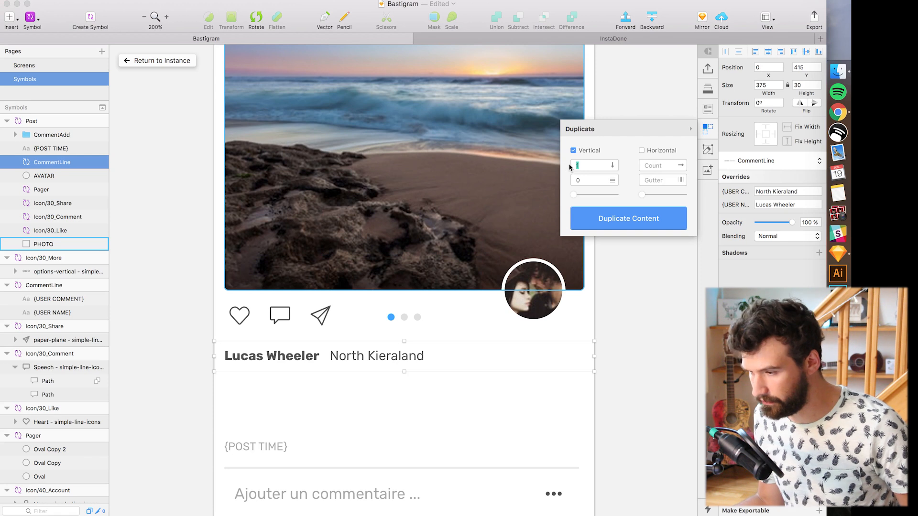
pyautogui.write('3')
pyautogui.click(595, 224)
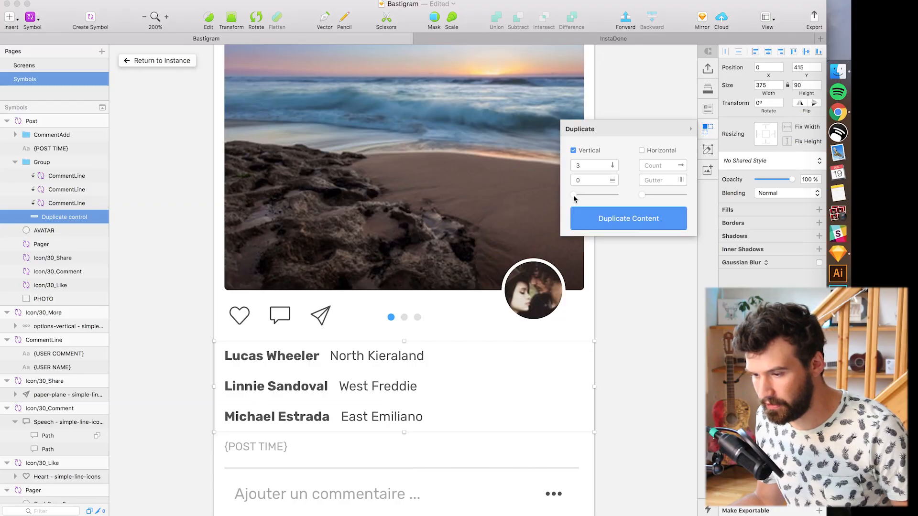
pyautogui.moveTo(574, 197)
pyautogui.mouseDown()
pyautogui.moveTo(594, 195)
pyautogui.moveTo(573, 195)
pyautogui.mouseUp()
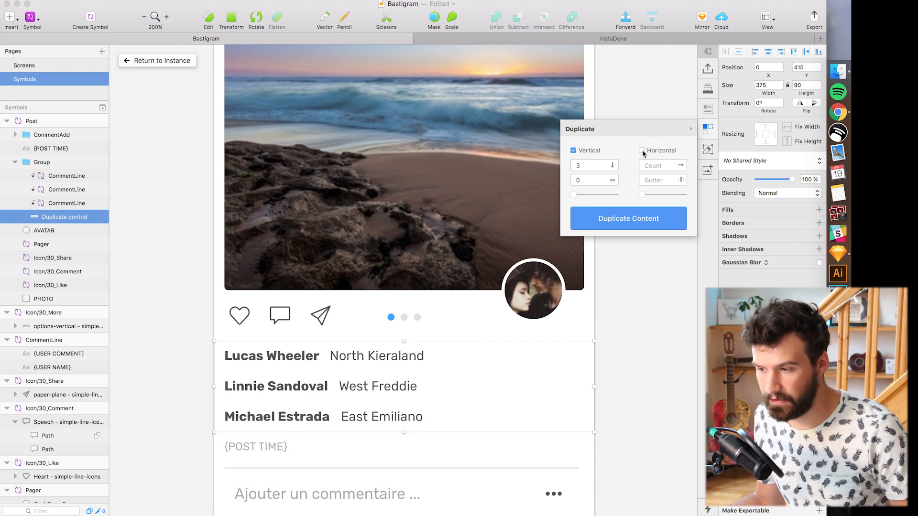
pyautogui.click(623, 218)
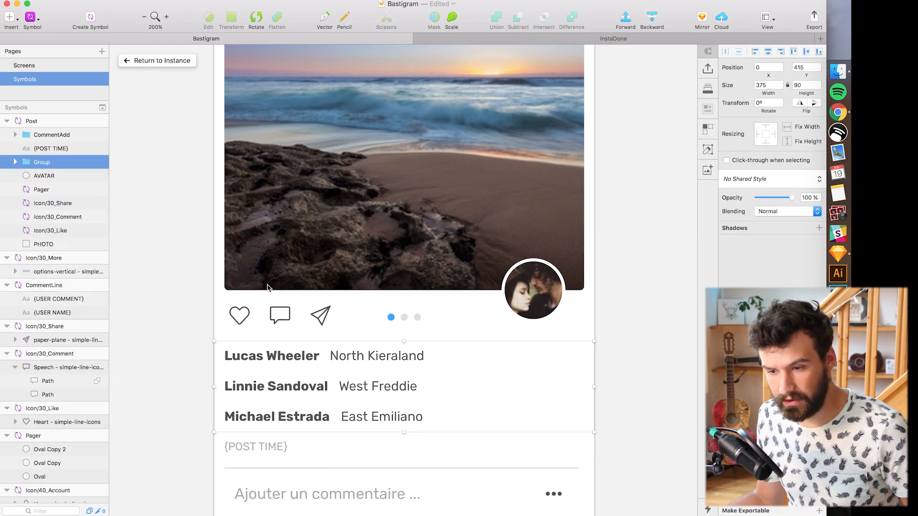
# Inspect the duplicated comment lines in their group and the count and gutter settings of its Duplicate control layer
pyautogui.click(15, 162)
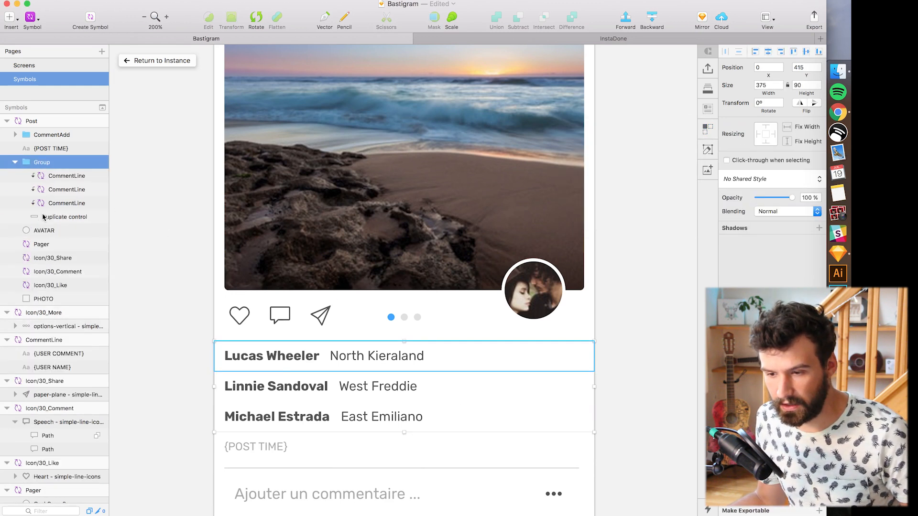
pyautogui.click(46, 218)
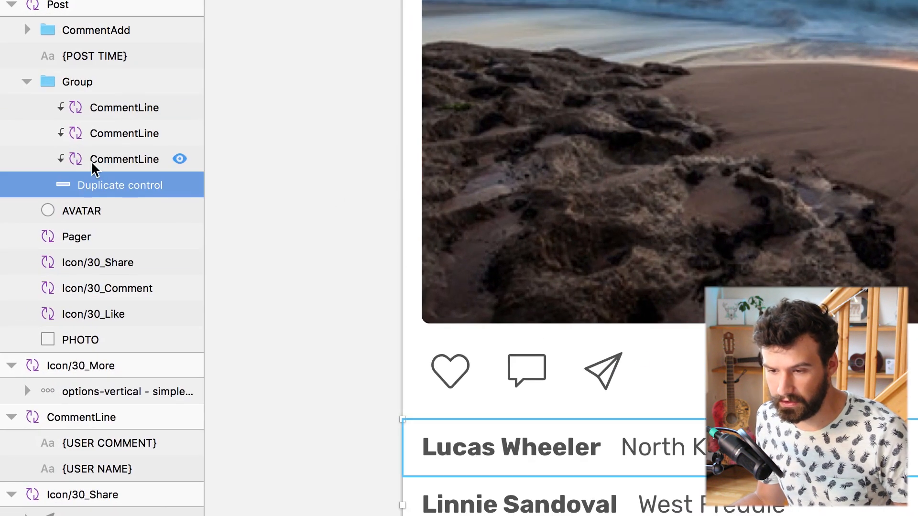
pyautogui.click(95, 167)
pyautogui.click(101, 114)
pyautogui.click(111, 186)
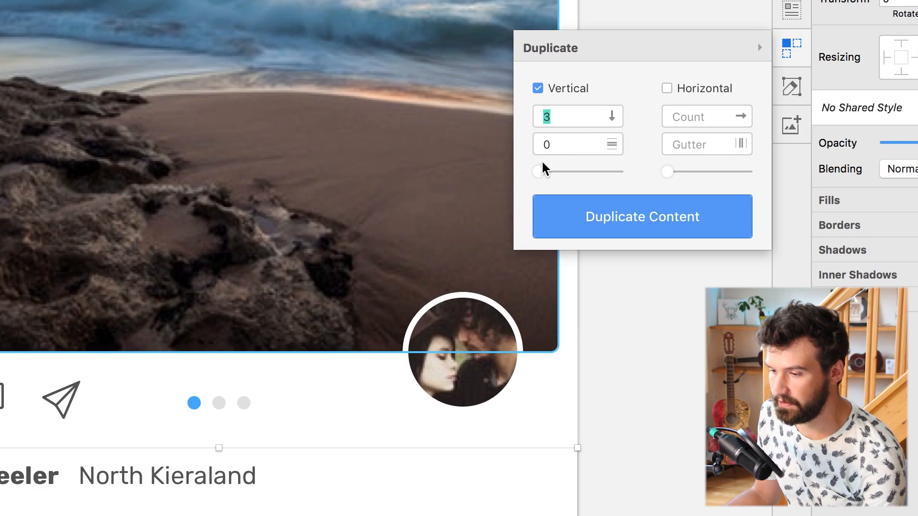
pyautogui.moveTo(542, 164); pyautogui.dragTo(563, 179)
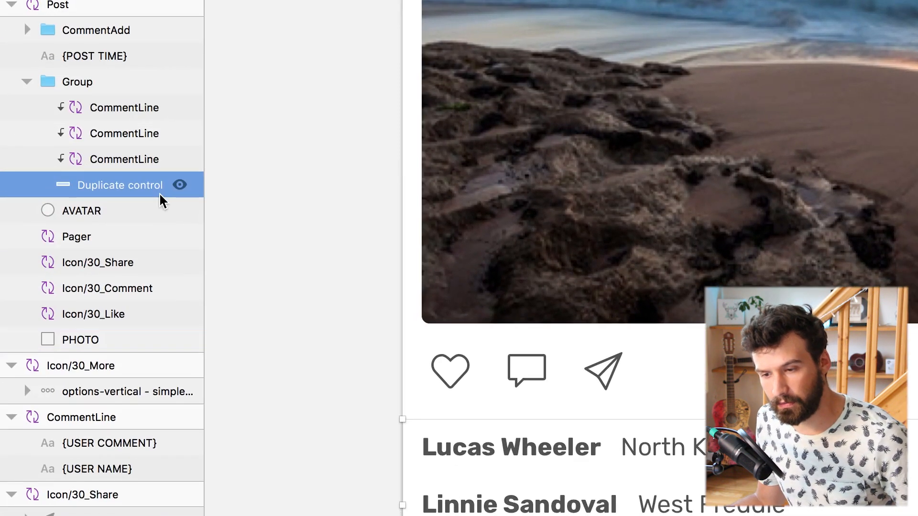
# Delete the Duplicate control layer and ungroup the three comment lines
pyautogui.click(76, 210)
pyautogui.click(91, 189)
pyautogui.press('Delete')
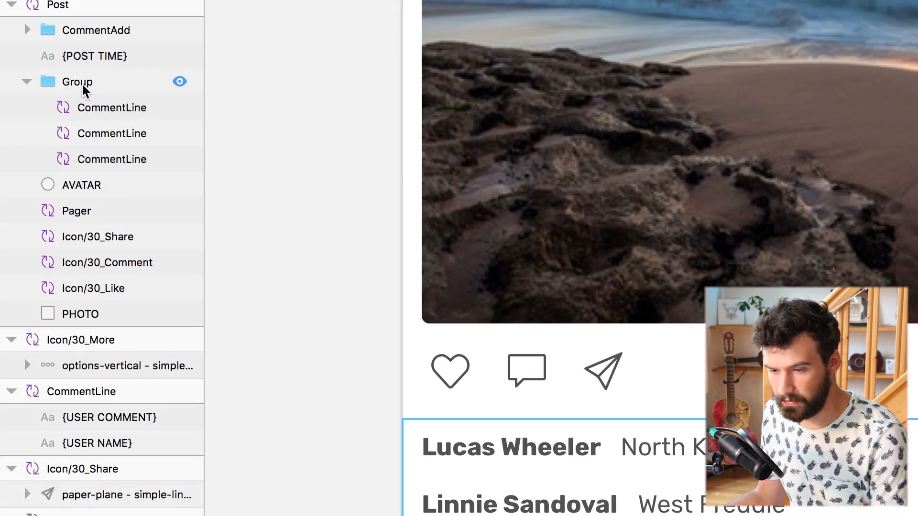
pyautogui.click(84, 91)
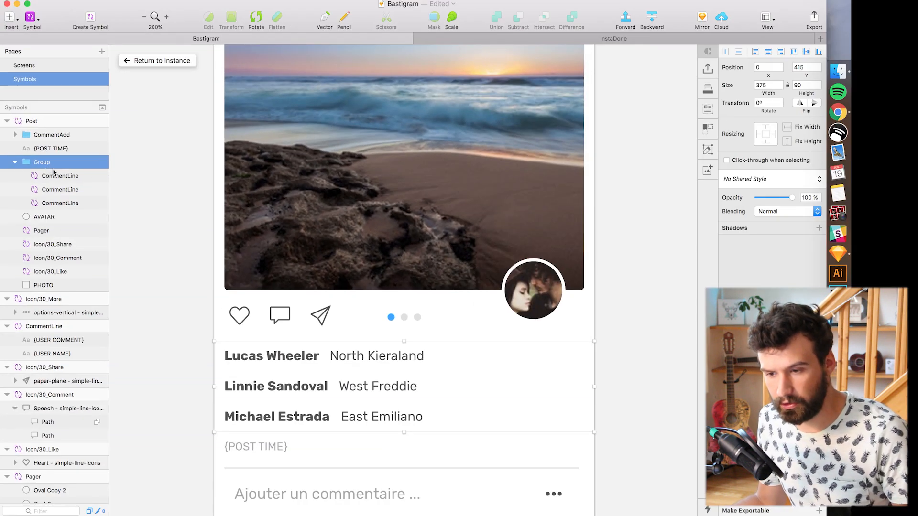
pyautogui.press('super+shift+g')
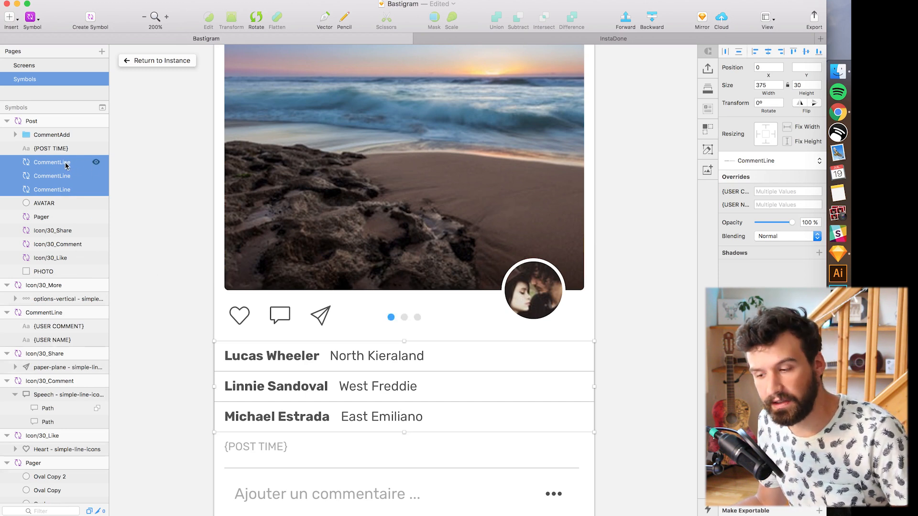
# Rename the three selected comment lines with the Rename It plugin, using the name pattern Comment%N starting from 1
pyautogui.click(254, 0)
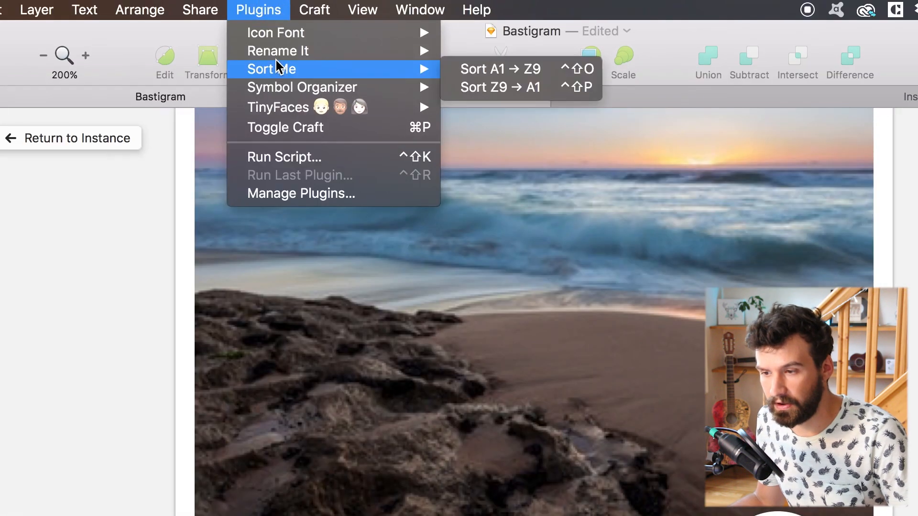
pyautogui.moveTo(286, 14)
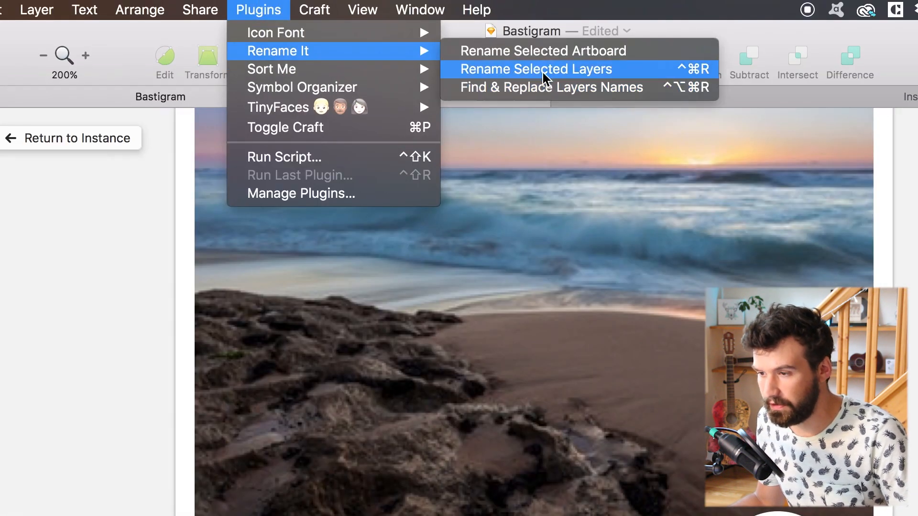
pyautogui.click(593, 71)
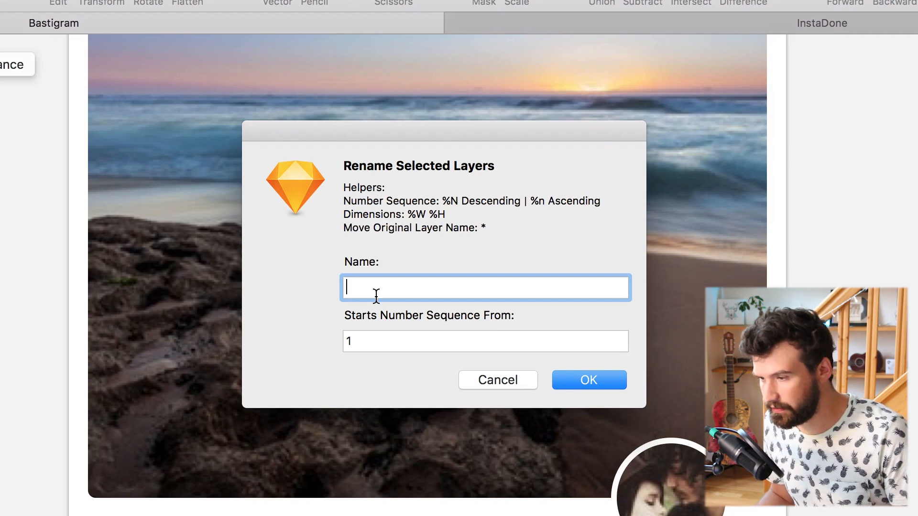
pyautogui.write('Comment%N')
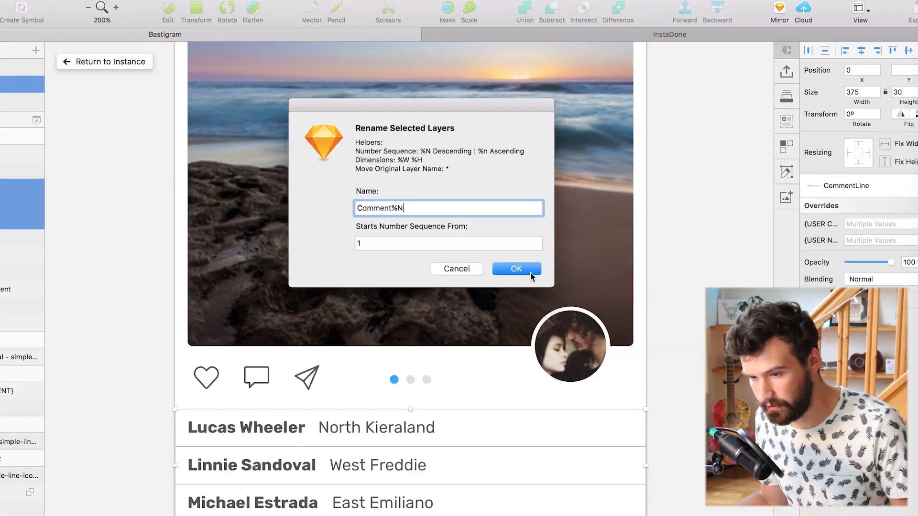
pyautogui.click(589, 380)
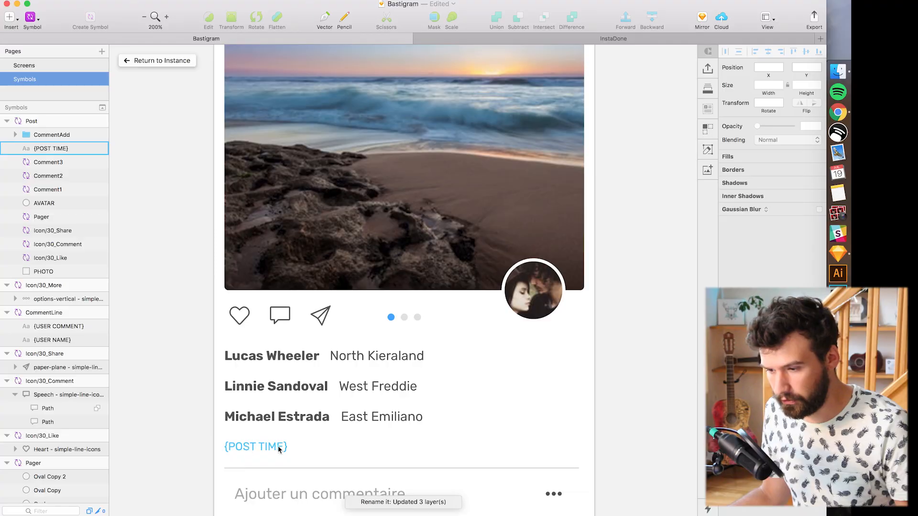
# Fill the {POST TIME} layer with a generated date in the style of 03 Aug 2017 and return to the Screens page
pyautogui.scroll(-3, 280, 449)
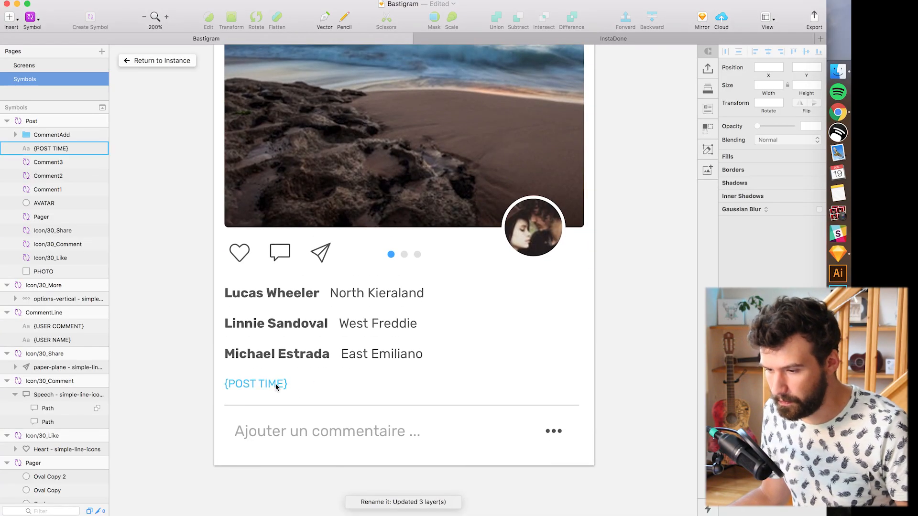
pyautogui.click(279, 384)
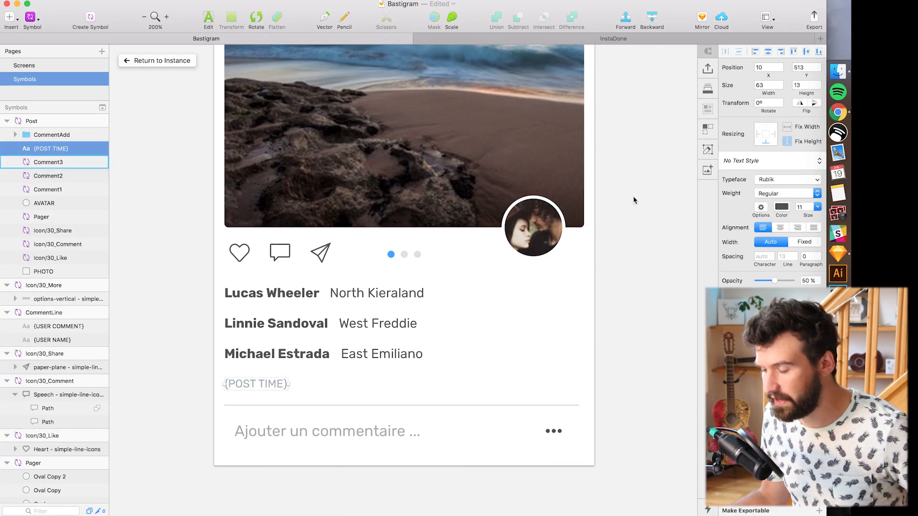
pyautogui.click(707, 110)
pyautogui.scroll(2, 597, 249)
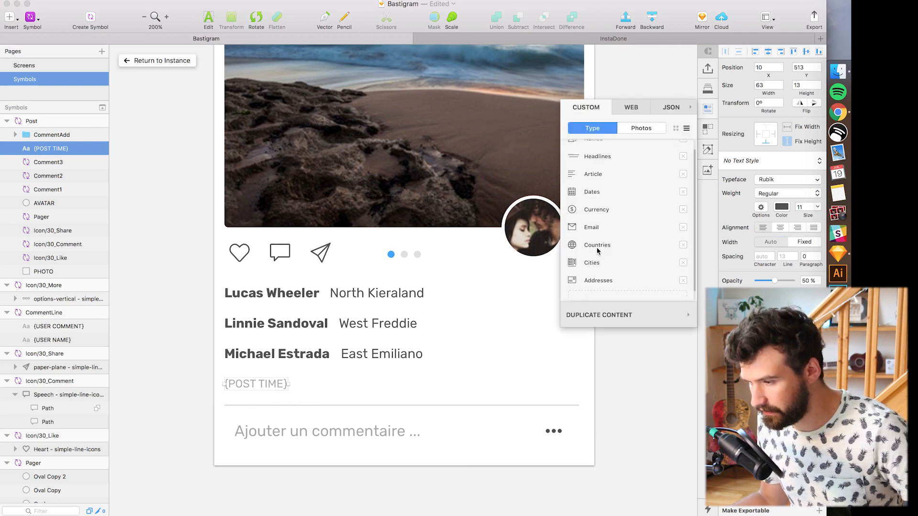
pyautogui.click(589, 203)
pyautogui.click(590, 221)
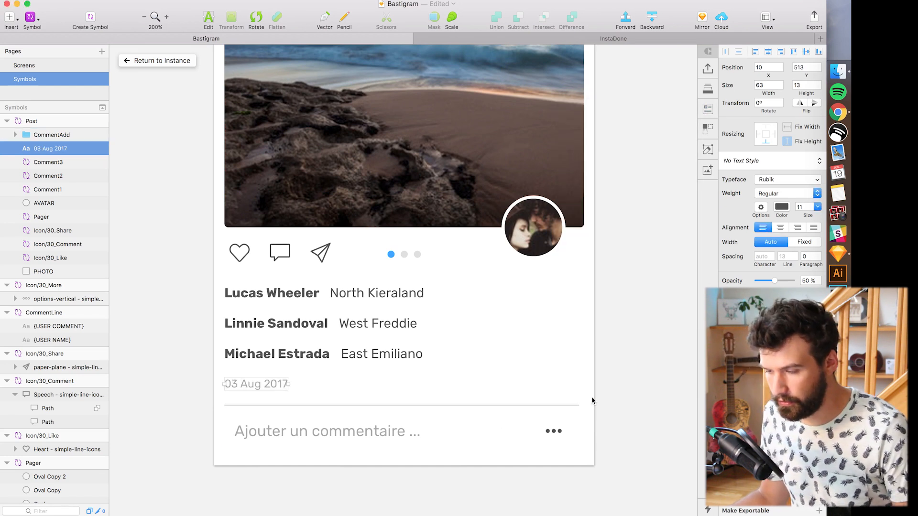
pyautogui.click(592, 401)
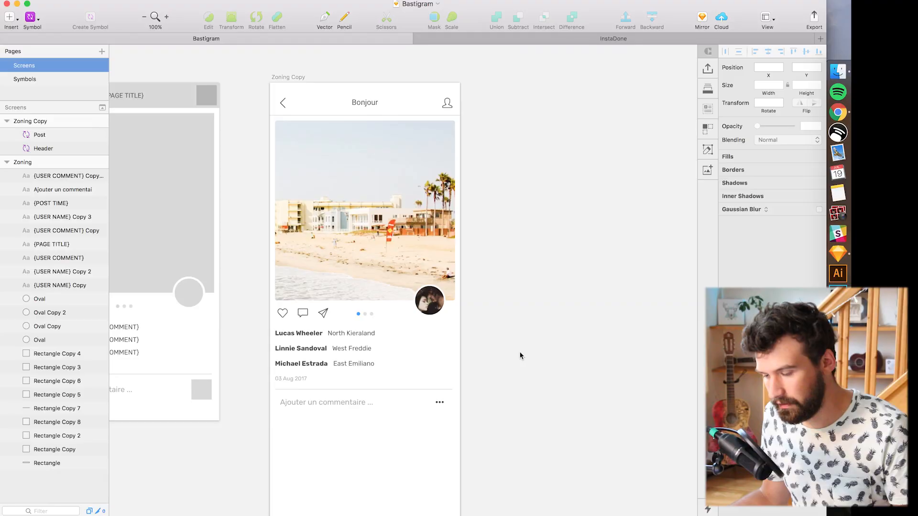
# Extend the Zoning Copy artboard downward to make room for more posts
pyautogui.scroll(-2, 528, 347)
pyautogui.hscroll(-2, 529, 347)
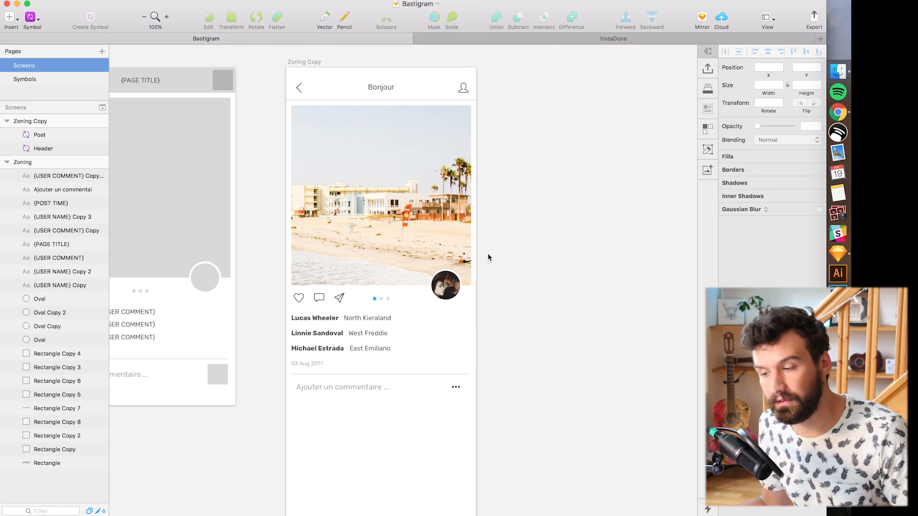
pyautogui.click(421, 216)
pyautogui.press('super+minus')
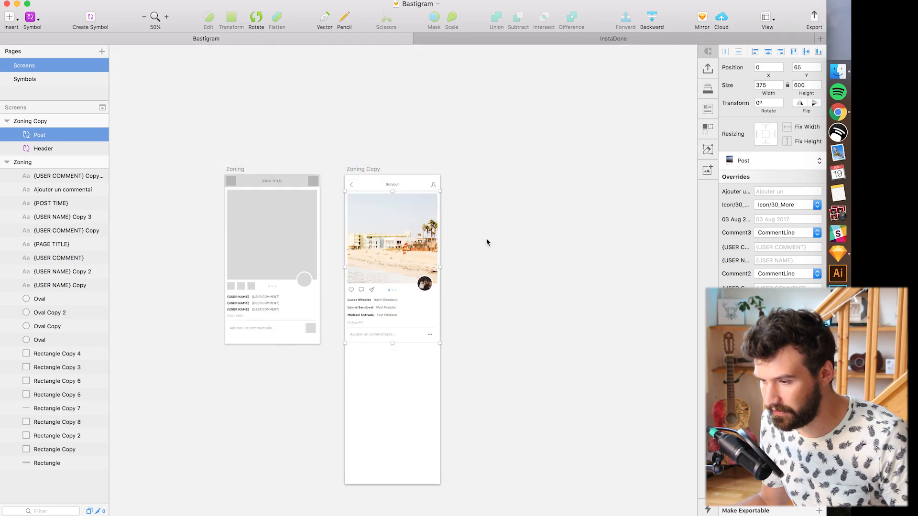
pyautogui.click(367, 171)
pyautogui.scroll(-6, 388, 239)
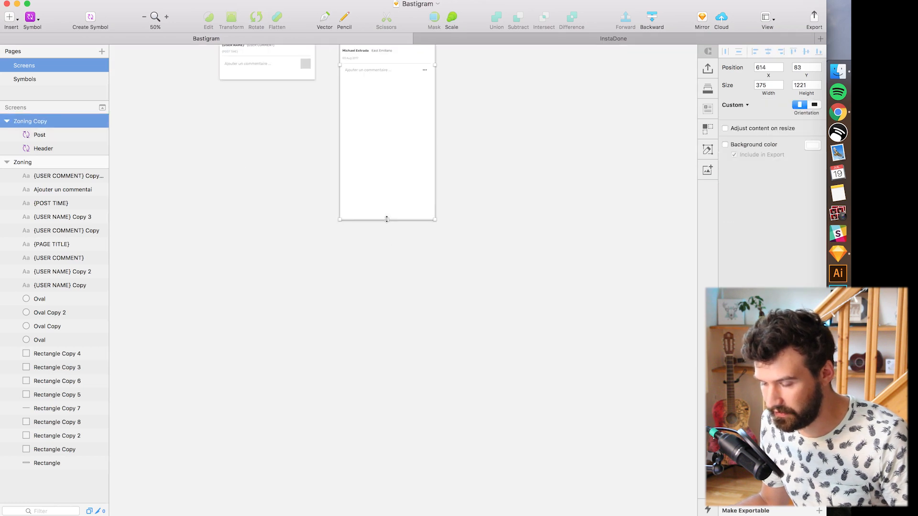
pyautogui.moveTo(387, 219); pyautogui.dragTo(388, 512)
# Duplicate the Post symbol and its generated content vertically with a count of 5 and a gutter of 0
pyautogui.scroll(5, 387, 287)
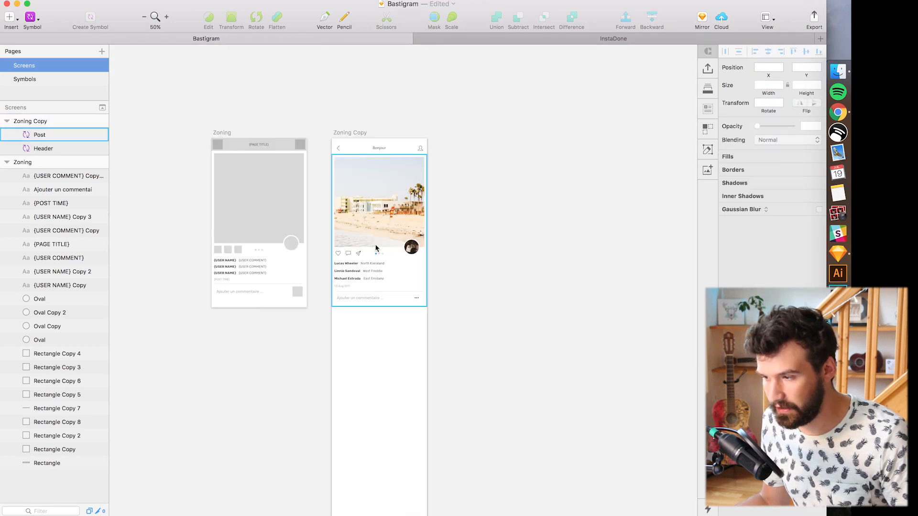
pyautogui.click(383, 249)
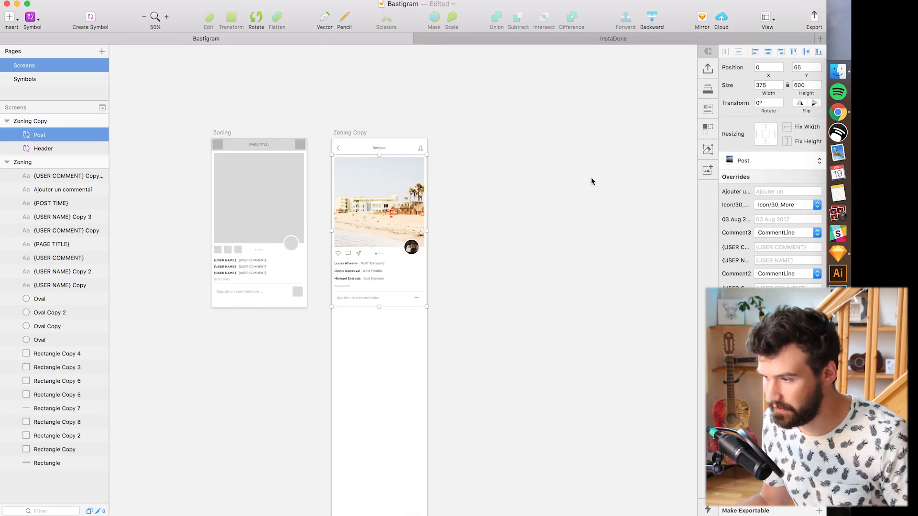
pyautogui.click(708, 130)
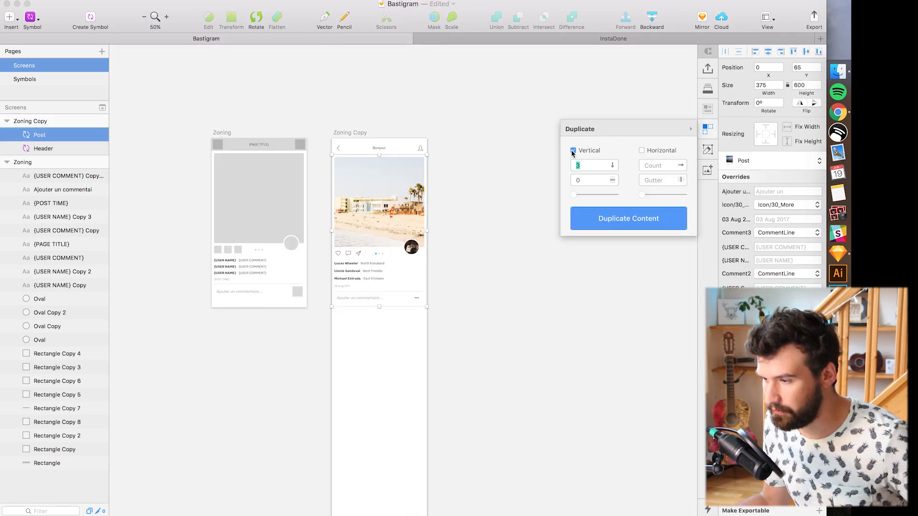
pyautogui.write('1')
pyautogui.press('Return')
pyautogui.moveTo(588, 168); pyautogui.dragTo(558, 166)
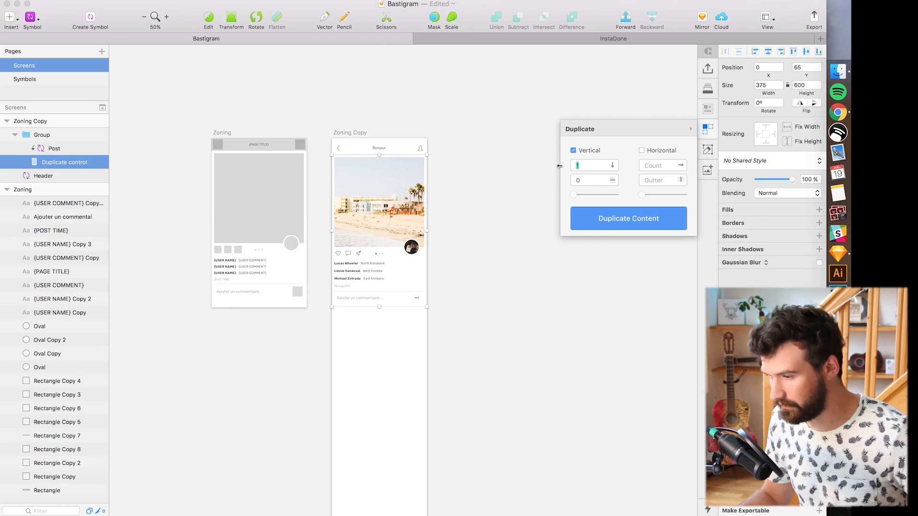
pyautogui.write('5')
pyautogui.press('Return')
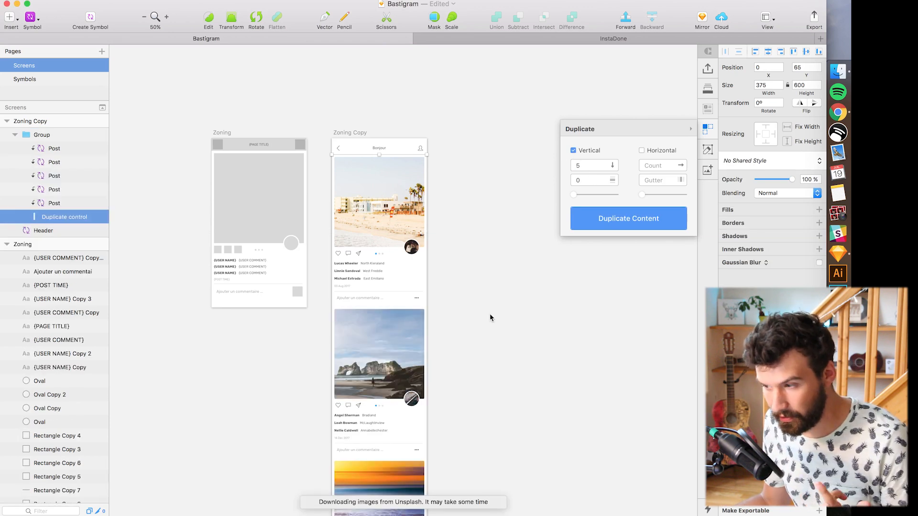
pyautogui.click(463, 382)
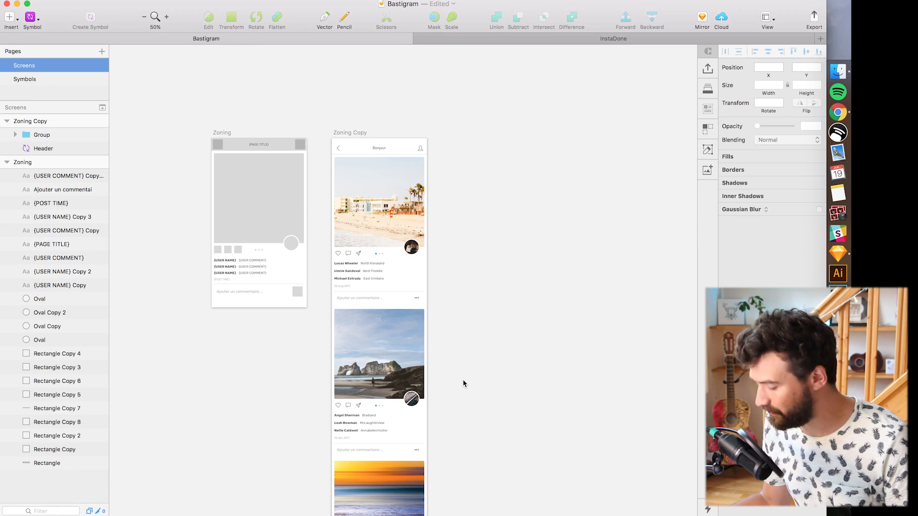
# Examine the photos, avatars, commenter names and dates generated in the duplicated posts down the artboard
pyautogui.press('super+plus')
pyautogui.scroll(-4, 473, 354)
pyautogui.press('super+plus')
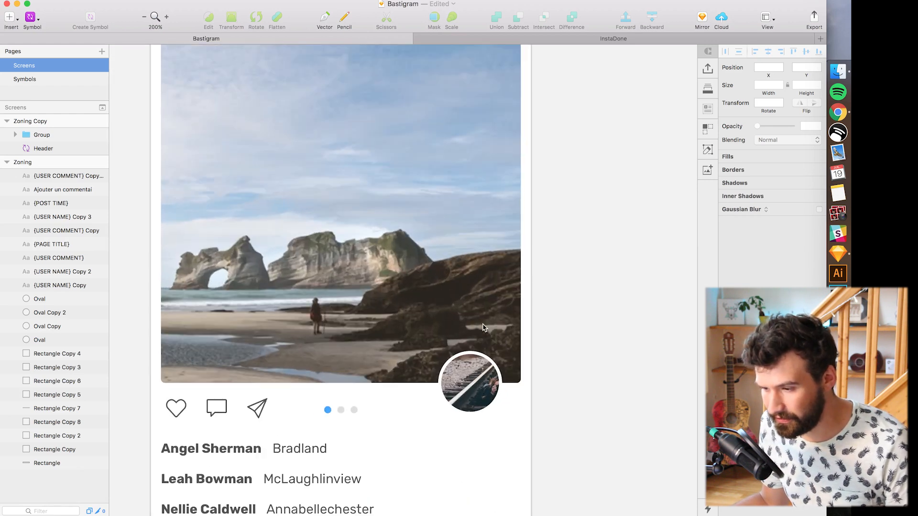
pyautogui.scroll(-8, 542, 406)
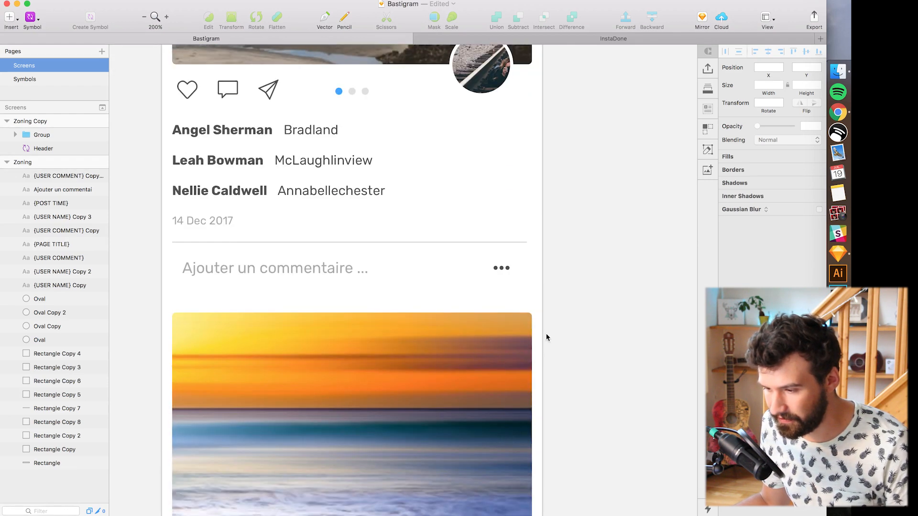
pyautogui.press('super+minus')
pyautogui.scroll(-5, 545, 393)
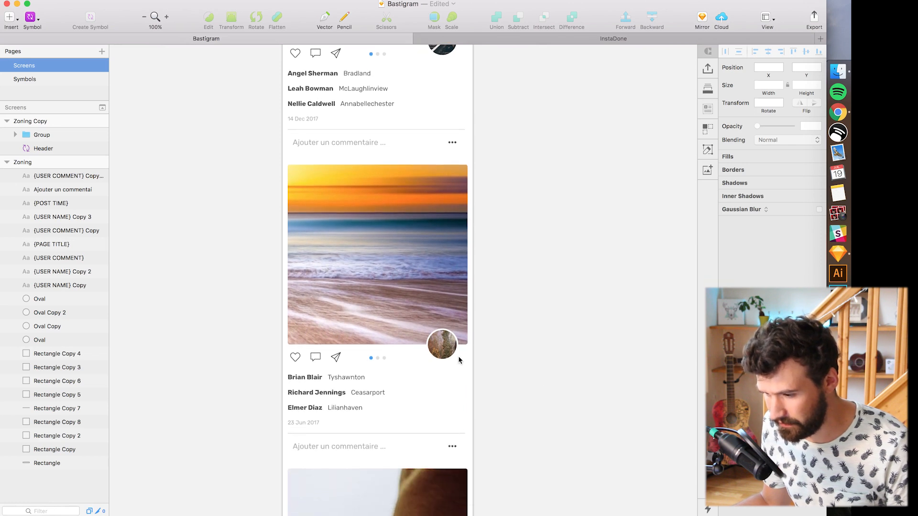
pyautogui.scroll(-5, 516, 390)
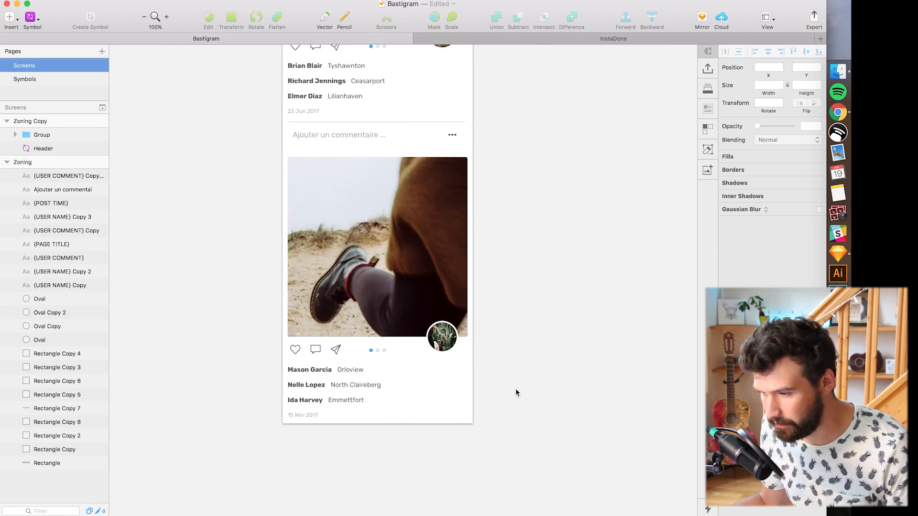
# Lengthen the Zoning Copy artboard to a height of about 3090 so it contains all five posts
pyautogui.press('super+minus')
pyautogui.press('super+minus')
pyautogui.scroll(5, 516, 390)
pyautogui.click(397, 124)
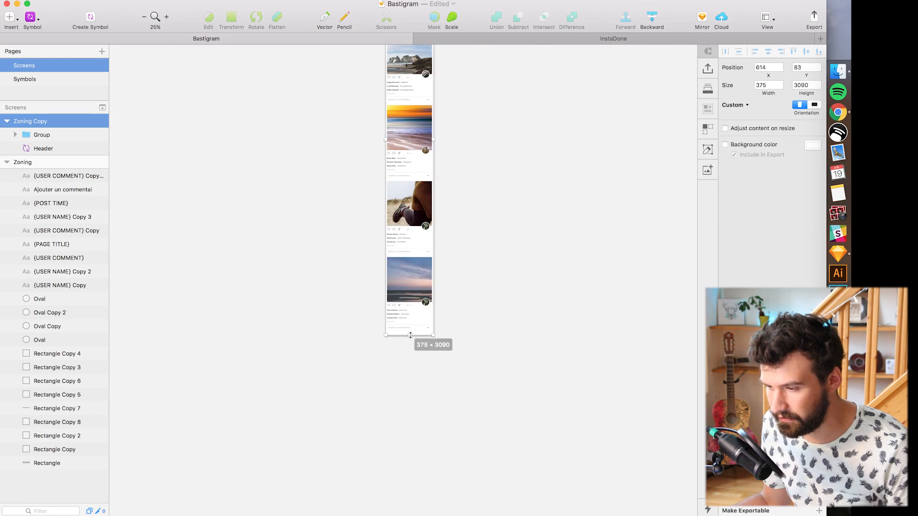
pyautogui.moveTo(410, 335); pyautogui.dragTo(412, 333)
# Inspect the group of duplicated posts and the count and gutter settings of its Duplicate control layer
pyautogui.scroll(5, 488, 389)
pyautogui.press('super+0')
pyautogui.click(523, 225)
pyautogui.moveTo(525, 216); pyautogui.dragTo(499, 513)
pyautogui.click(426, 224)
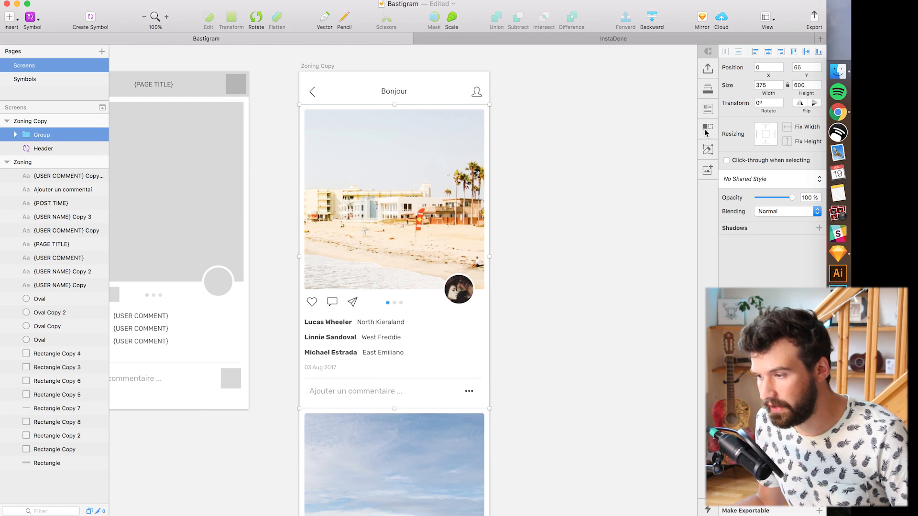
pyautogui.click(706, 130)
pyautogui.click(15, 134)
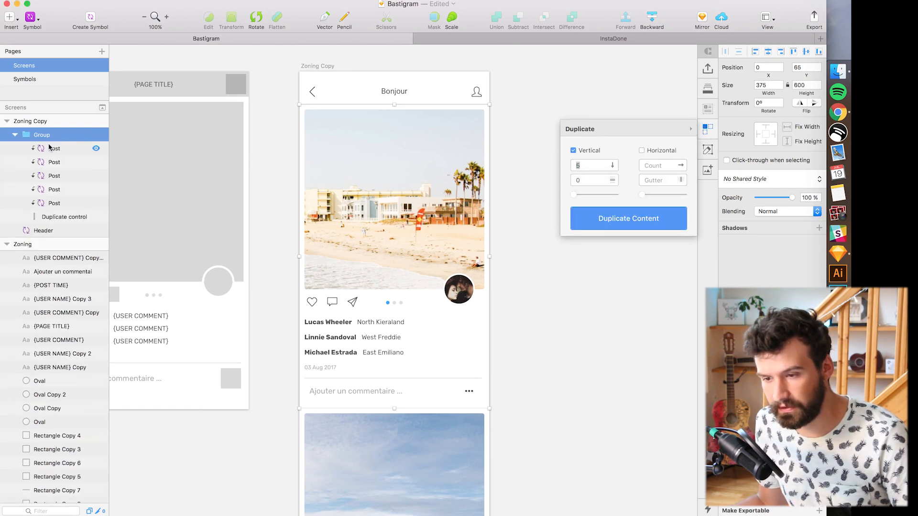
pyautogui.click(65, 217)
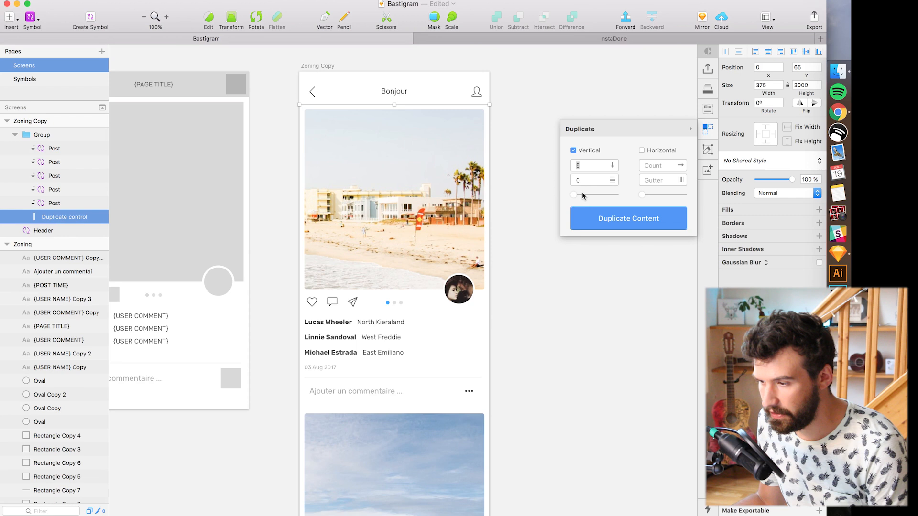
pyautogui.moveTo(576, 196); pyautogui.dragTo(600, 196)
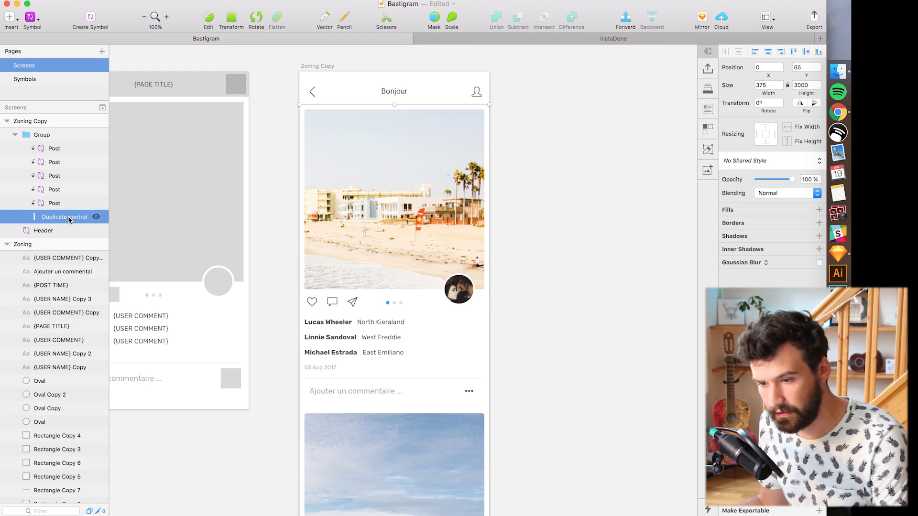
# Delete the Duplicate control layer and batch-rename the five posts as Post1 to Post5 with the Rename It plugin
pyautogui.press('Delete')
pyautogui.click(62, 204)
pyautogui.click(49, 149)
pyautogui.keyDown('shift'); pyautogui.click(51, 204); pyautogui.keyUp('shift')
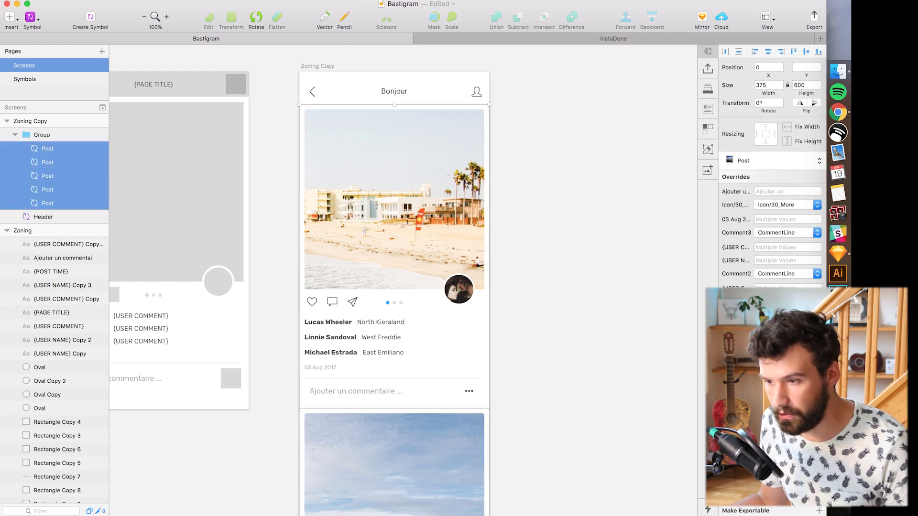
pyautogui.click(254, 0)
pyautogui.moveTo(267, 15)
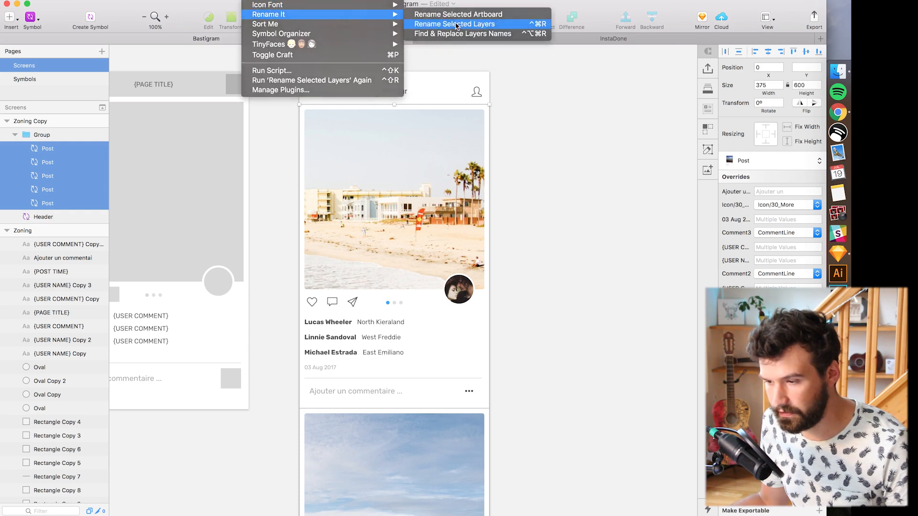
pyautogui.click(456, 25)
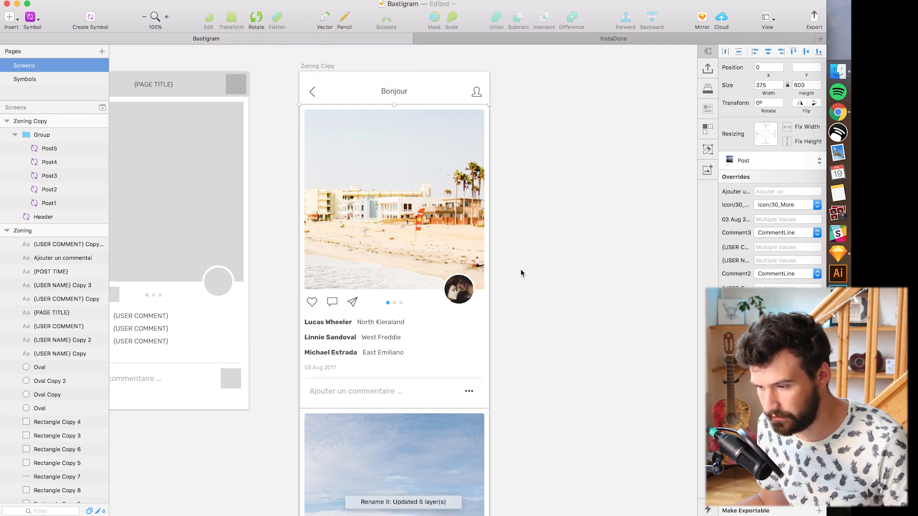
# Ungroup the five posts in the Zoning Copy artboard and select Post2
pyautogui.scroll(-10, 521, 282)
pyautogui.scroll(9, 526, 310)
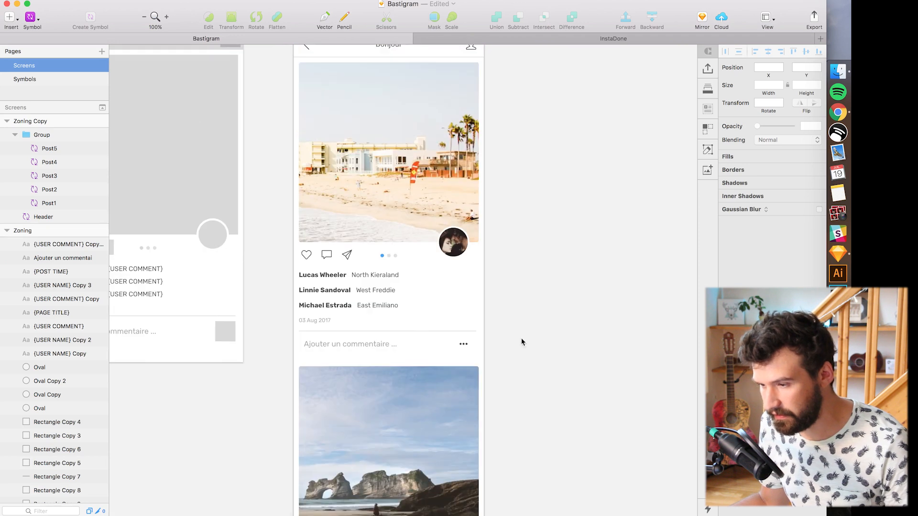
pyautogui.scroll(-9, 524, 353)
pyautogui.click(417, 189)
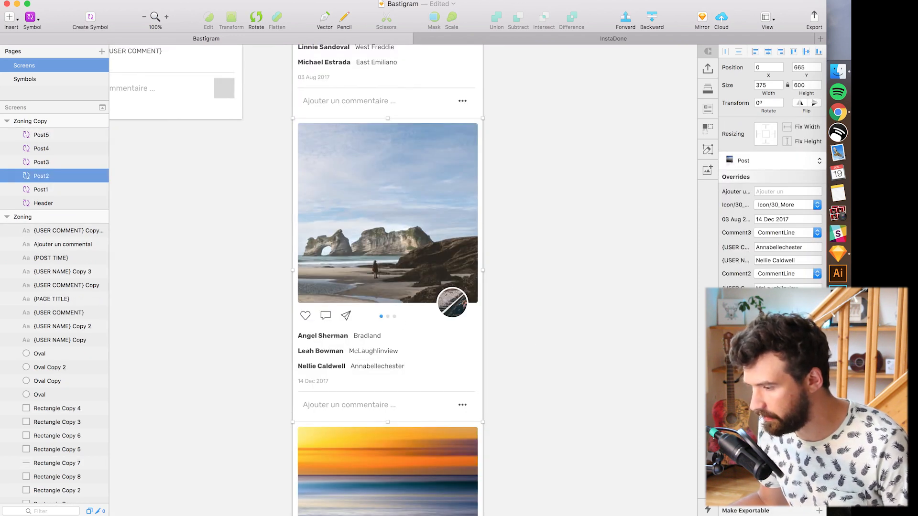
# Check the remaining posts down to the end of the artboard and select Post5
pyautogui.click(498, 370)
pyautogui.scroll(-15, 535, 382)
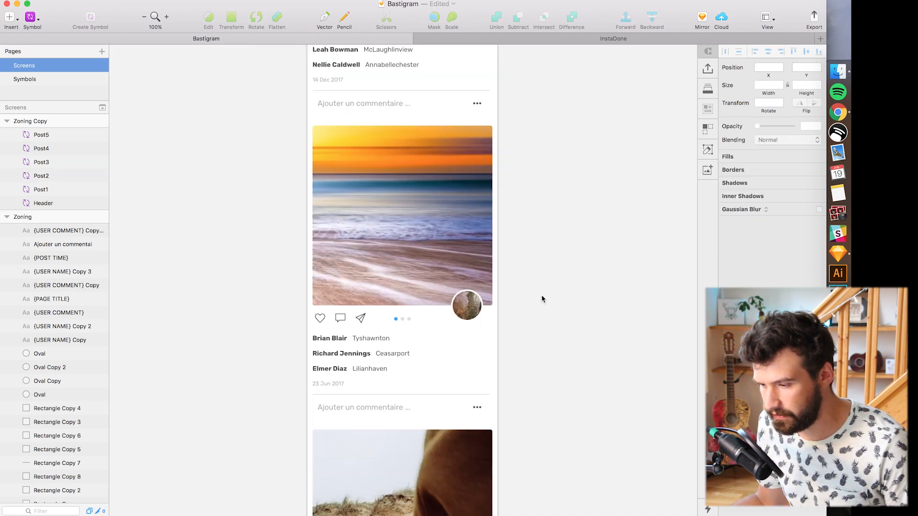
pyautogui.scroll(-6, 531, 192)
pyautogui.click(411, 314)
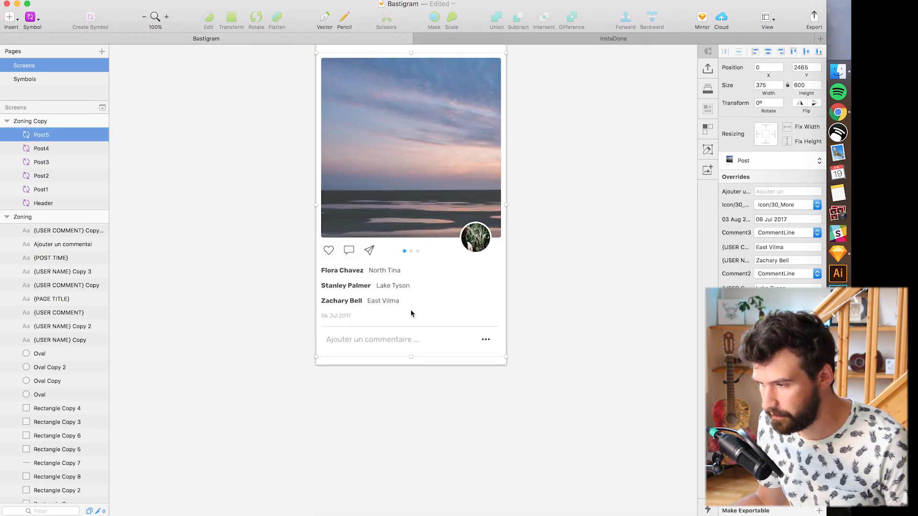
# Remove the Comment2 and Comment3 lines from Post5 through its symbol overrides, leaving a single comment
pyautogui.click(787, 233)
pyautogui.click(779, 243)
pyautogui.moveTo(433, 373); pyautogui.dragTo(435, 347)
pyautogui.click(562, 320)
# Duplicate the Icon/30_Like symbol as Icon/30_Liked with a pink filled heart, and use it as Post1's like icon
pyautogui.scroll(10, 554, 317)
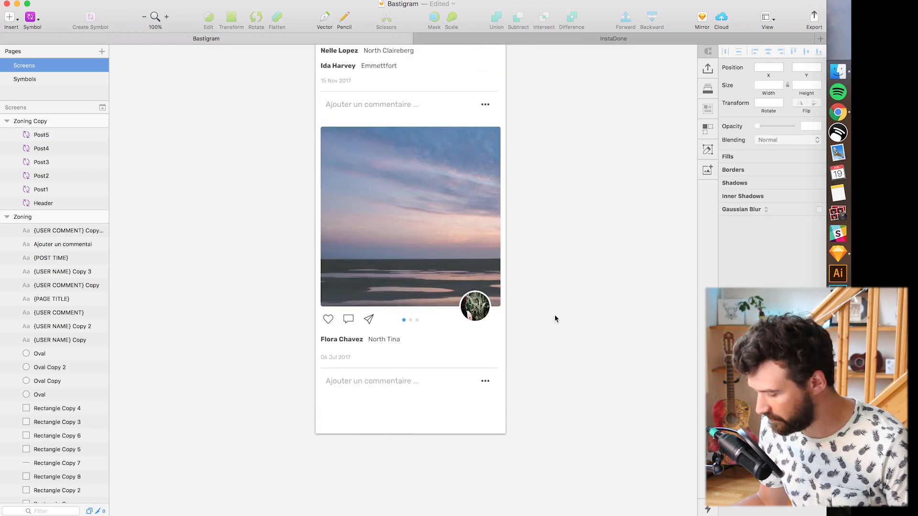
pyautogui.scroll(10, 534, 211)
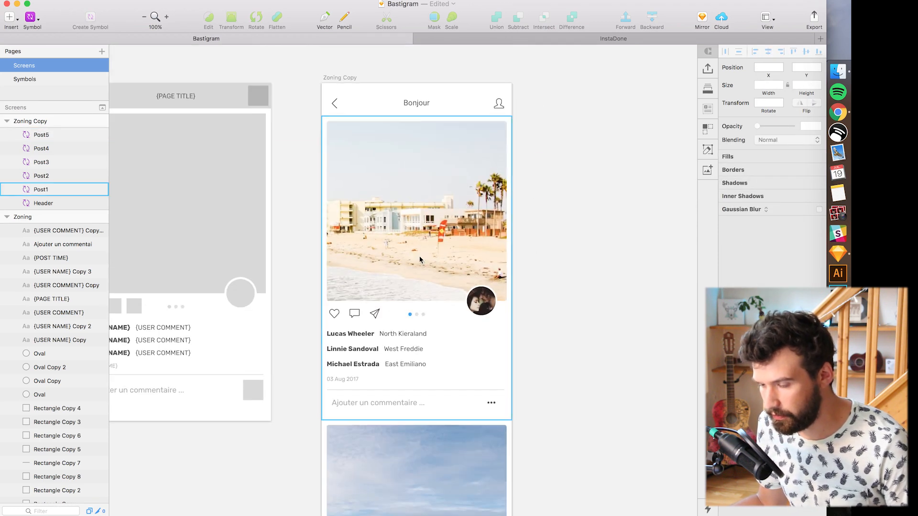
pyautogui.click(332, 311)
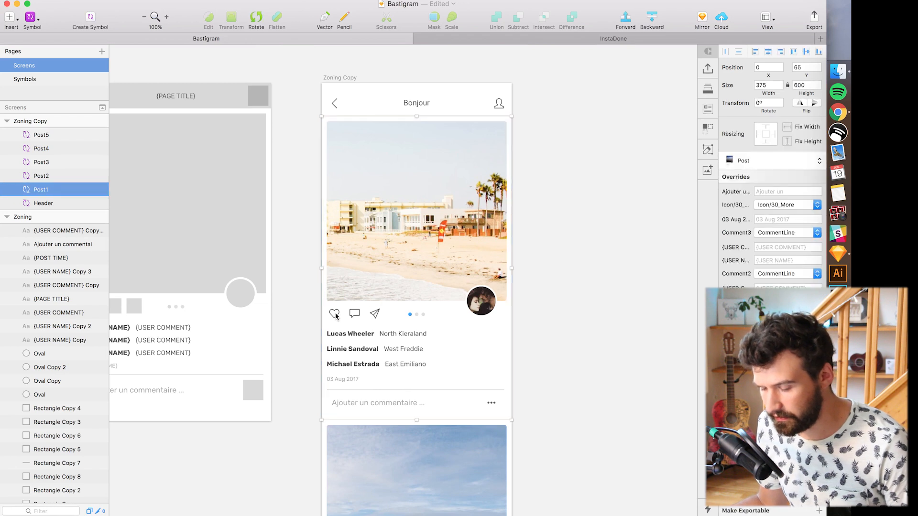
pyautogui.doubleClick(336, 316)
pyautogui.doubleClick(335, 316)
pyautogui.keyDown('alt'); pyautogui.moveTo(361, 195); pyautogui.dragTo(360, 287); pyautogui.keyUp('alt')
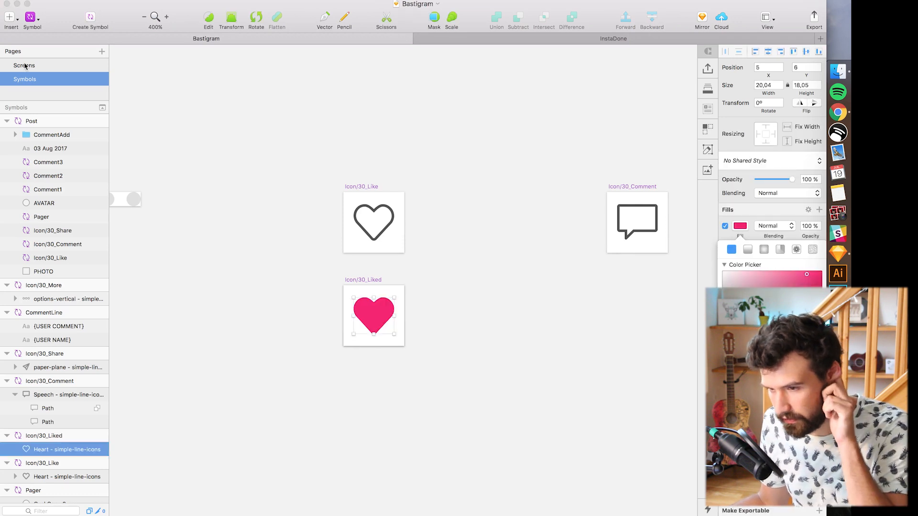
pyautogui.click(23, 65)
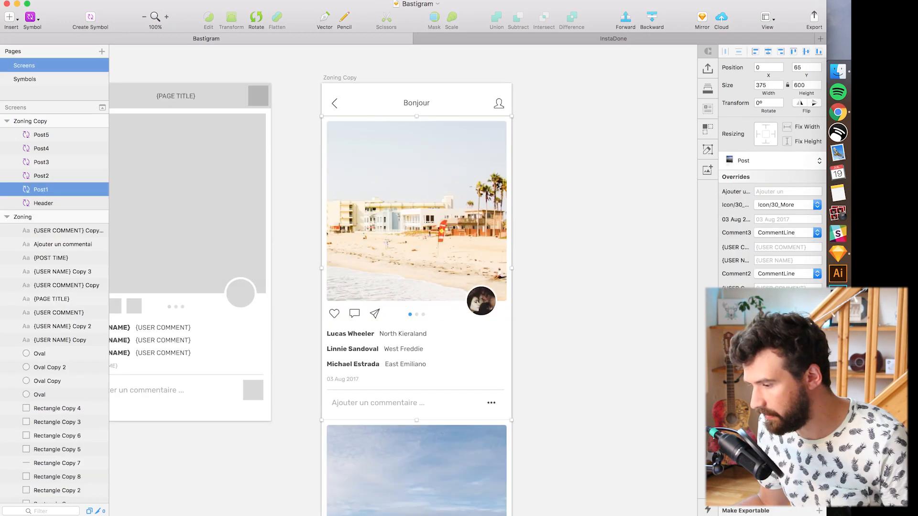
pyautogui.click(547, 314)
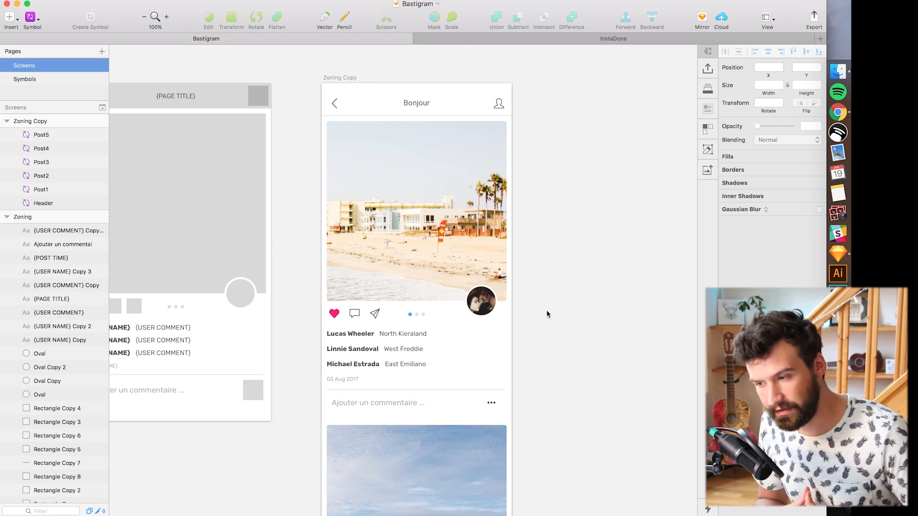
# Try strongly rounded corners on the PHOTO layer of the Post symbol and check the instances in the Zoning Copy artboard
pyautogui.scroll(-10, 512, 200)
pyautogui.scroll(6, 535, 252)
pyautogui.click(451, 139)
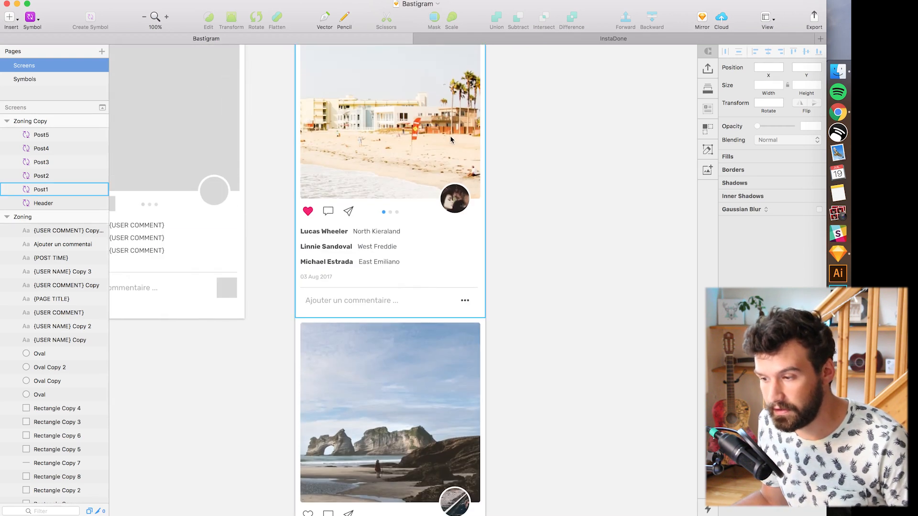
pyautogui.doubleClick(450, 139)
pyautogui.moveTo(756, 160); pyautogui.dragTo(794, 162)
pyautogui.click(617, 199)
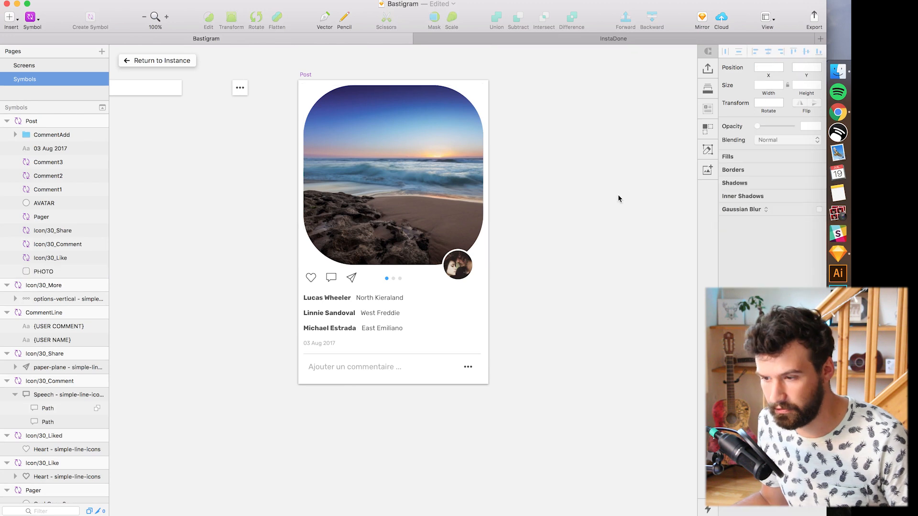
pyautogui.click(157, 60)
pyautogui.click(506, 203)
pyautogui.scroll(-5, 560, 256)
pyautogui.scroll(-5, 560, 256)
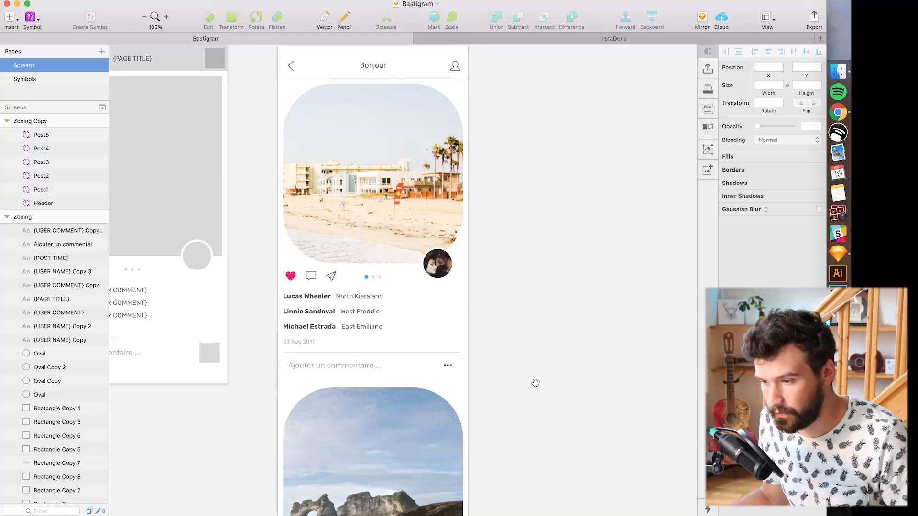
# Bring the corner radius of the Post symbol's PHOTO layer back to slight rounding and return to the instance
pyautogui.scroll(3, 532, 381)
pyautogui.doubleClick(455, 229)
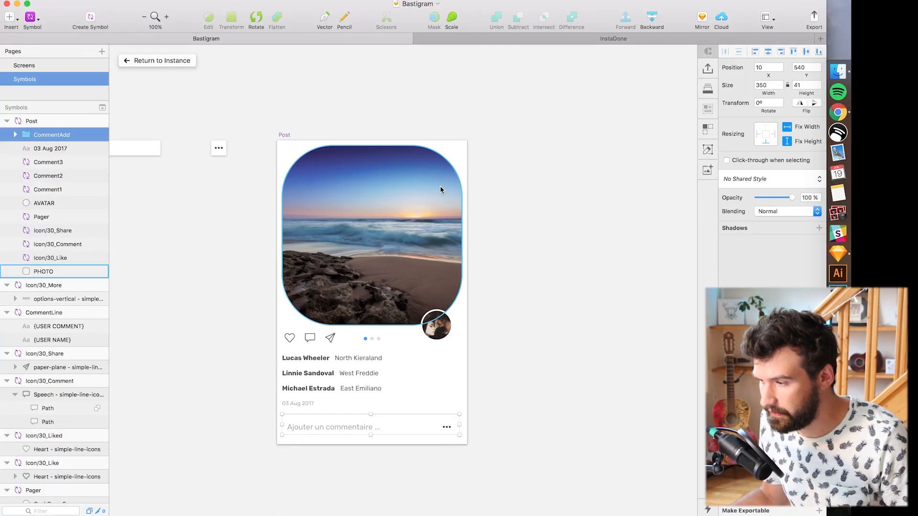
pyautogui.click(440, 187)
pyautogui.click(762, 161)
pyautogui.click(182, 63)
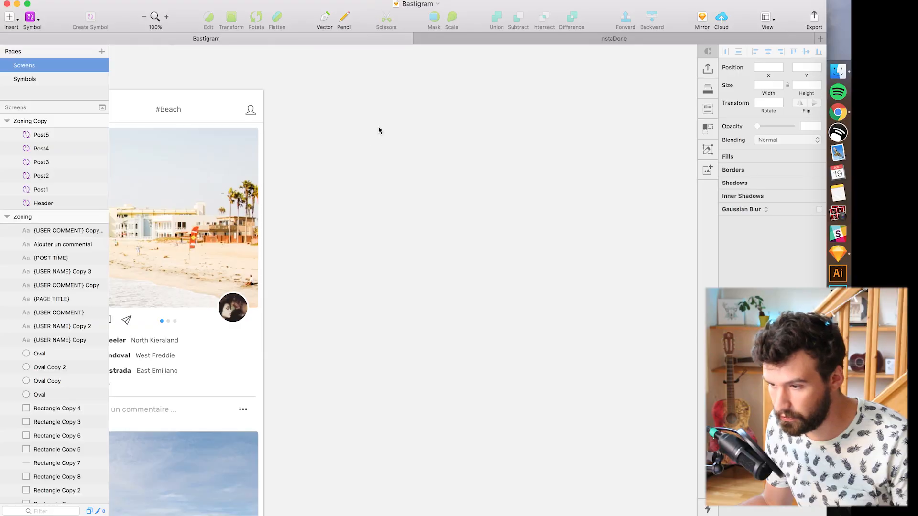
# Draw an artboard about 890 × 529 beside Zoning Copy and place a 248 × 248 grey square near its upper-left corner
pyautogui.press('a')
pyautogui.moveTo(352, 89); pyautogui.dragTo(768, 358)
pyautogui.hscroll(3, 575, 204)
pyautogui.scroll(2, 574, 204)
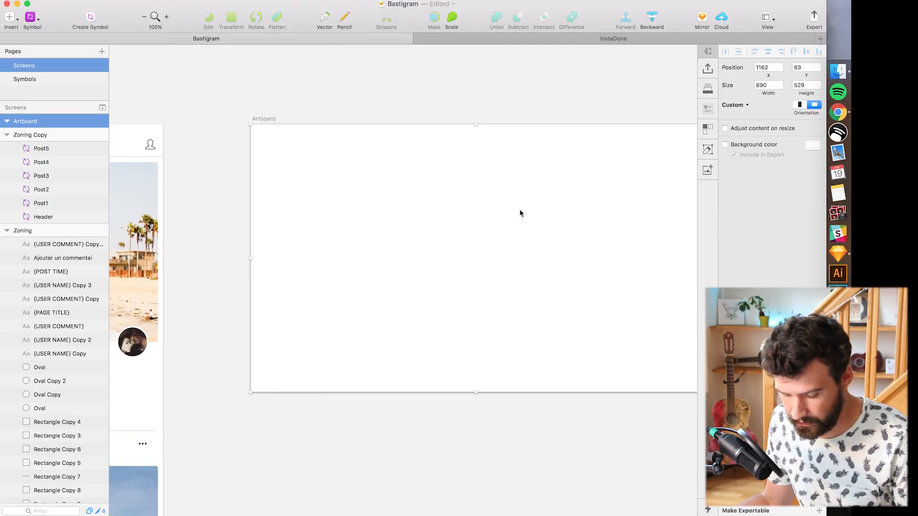
pyautogui.moveTo(253, 126); pyautogui.dragTo(285, 164)
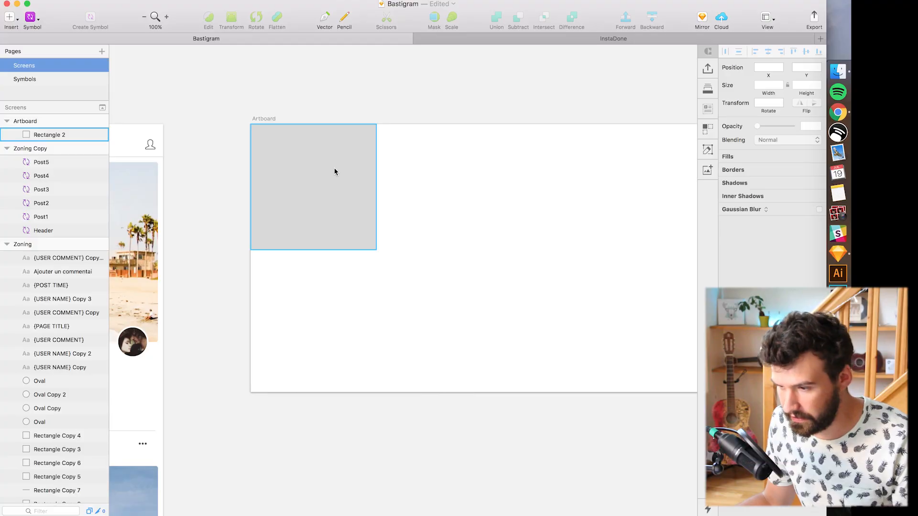
pyautogui.moveTo(335, 172); pyautogui.dragTo(357, 186)
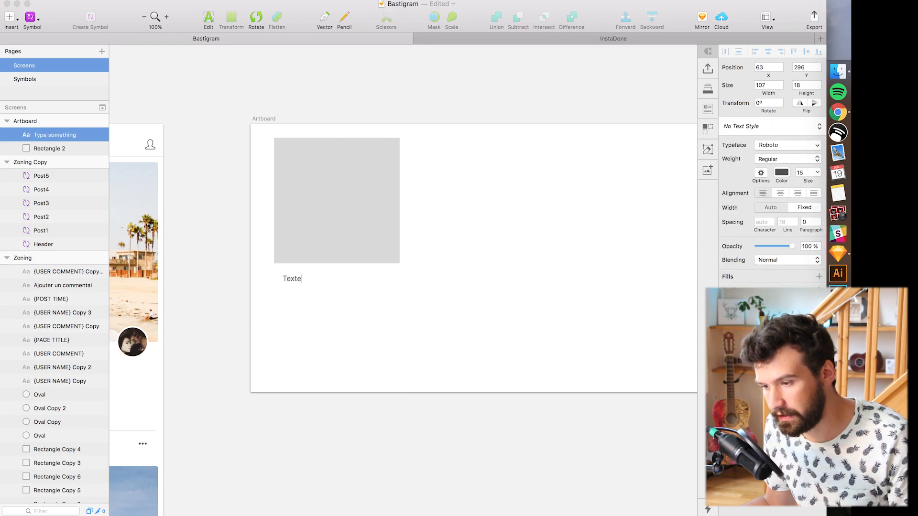
# Place the text layers Texte and Price under the grey square, one below the other and centred on its width
pyautogui.doubleClick(357, 280)
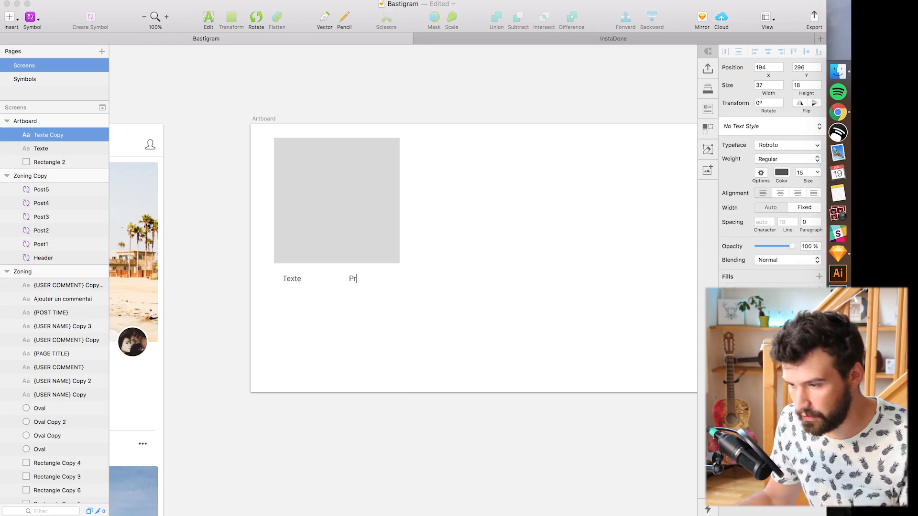
pyautogui.click(350, 300)
pyautogui.moveTo(357, 280); pyautogui.dragTo(336, 308)
pyautogui.moveTo(294, 282); pyautogui.dragTo(287, 272)
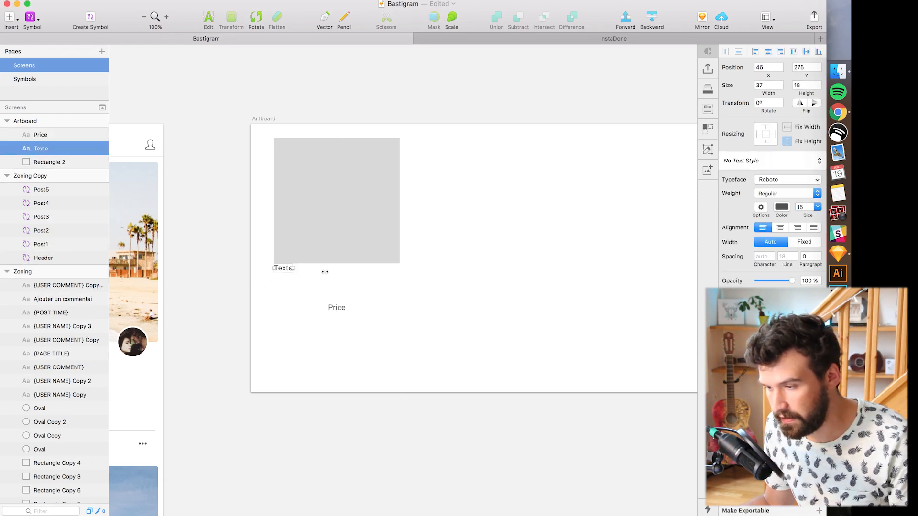
pyautogui.moveTo(402, 277); pyautogui.dragTo(402, 276)
# Fill the grey square with the first product photo from the Zara trousers page using Craft's web data
pyautogui.click(427, 206)
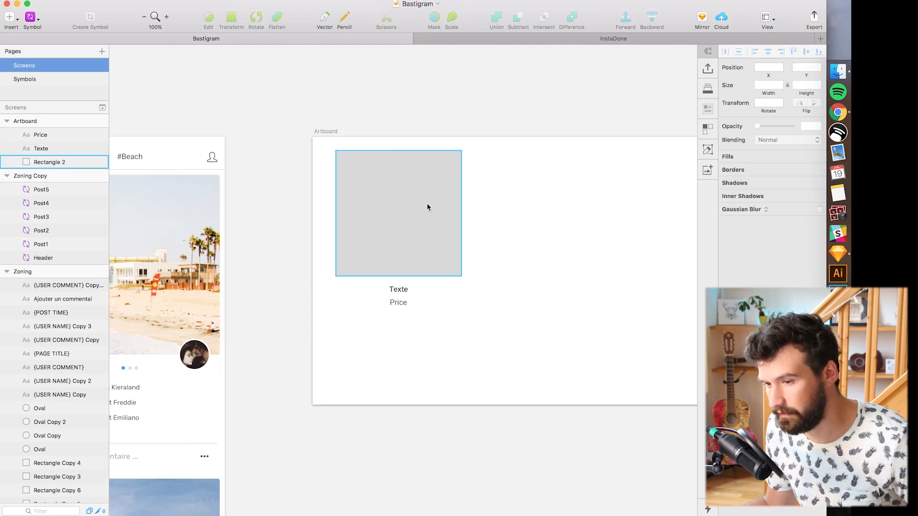
pyautogui.click(708, 113)
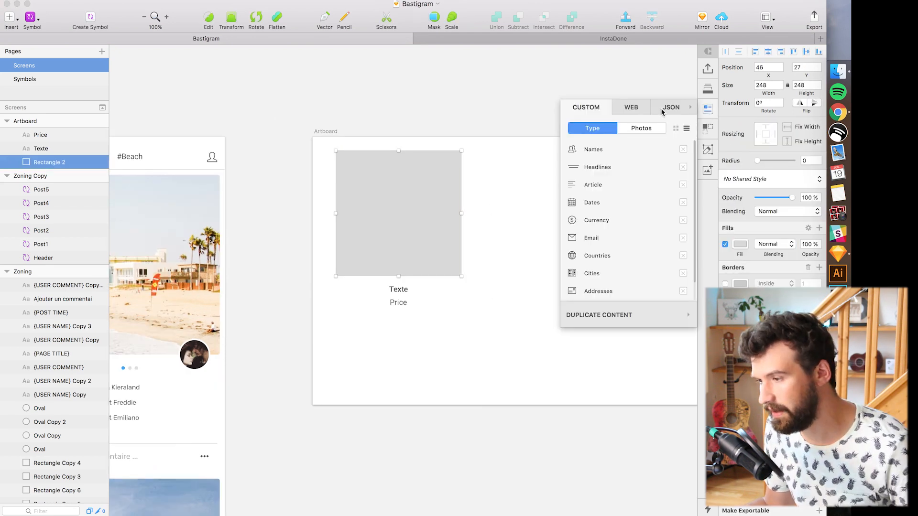
pyautogui.click(641, 111)
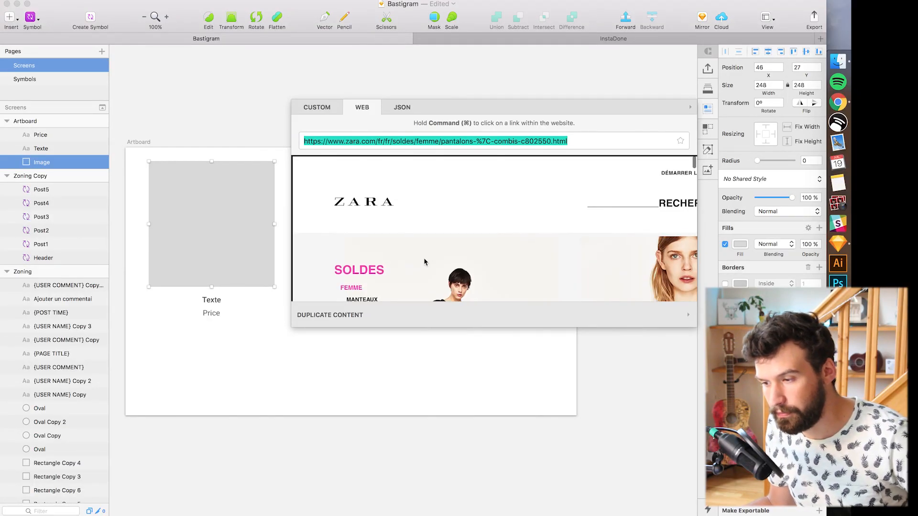
pyautogui.scroll(-2, 424, 262)
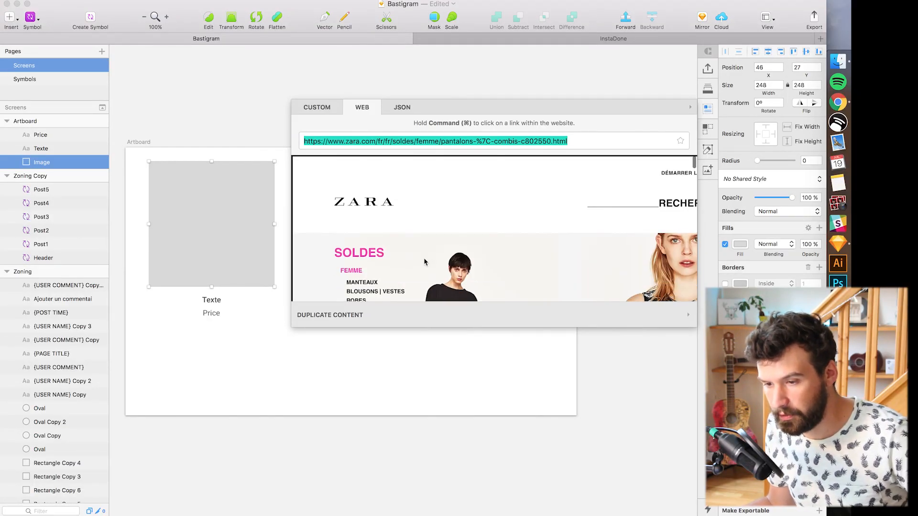
pyautogui.scroll(-1, 477, 272)
pyautogui.click(477, 270)
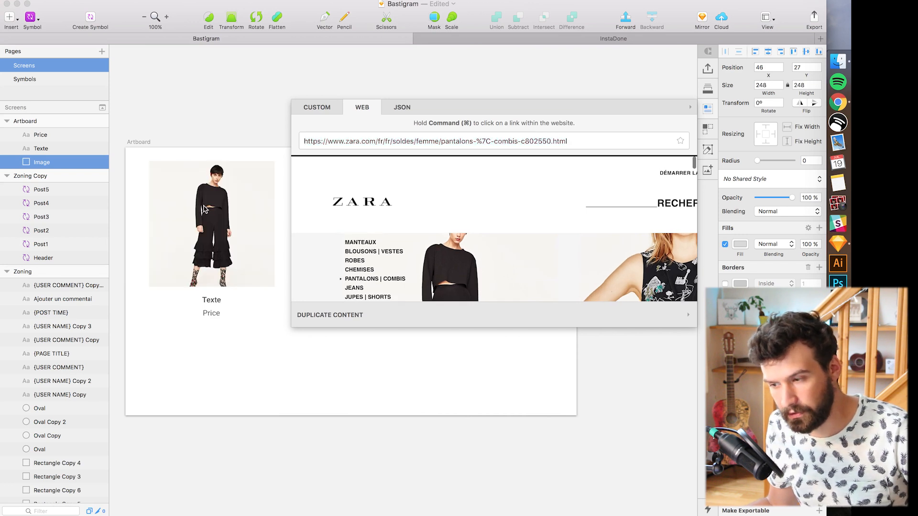
# Fill the Texte and Price layers with the product name PANTALON À VOLANTS and price 19,99 EUR from the web page
pyautogui.scroll(-1, 205, 208)
pyautogui.click(218, 291)
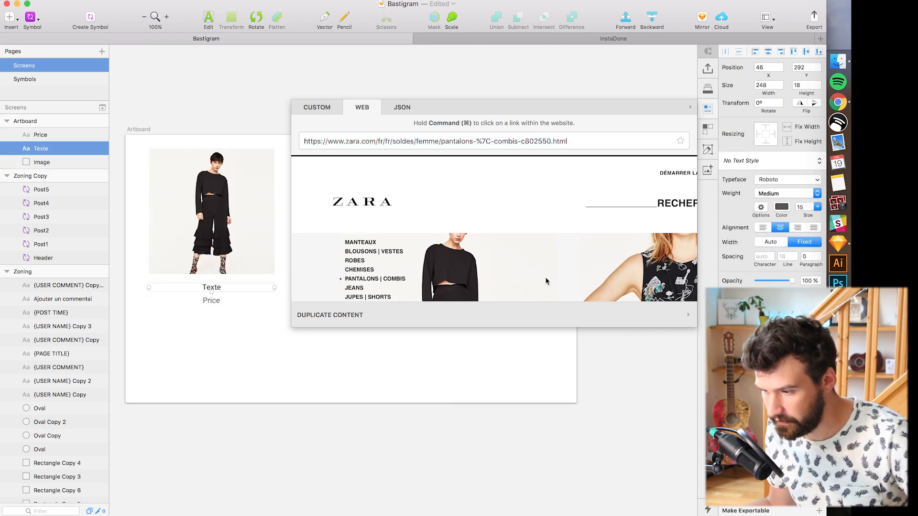
pyautogui.scroll(-5, 534, 278)
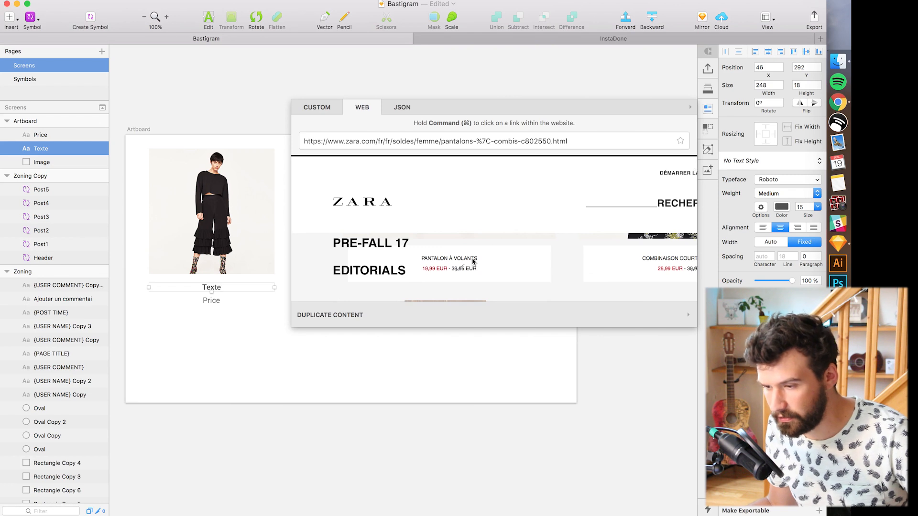
pyautogui.click(472, 261)
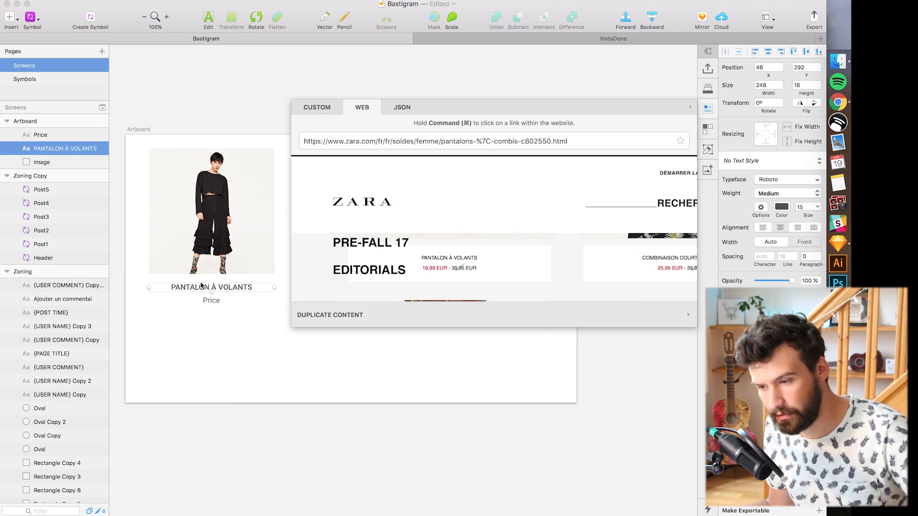
pyautogui.click(208, 301)
pyautogui.click(444, 269)
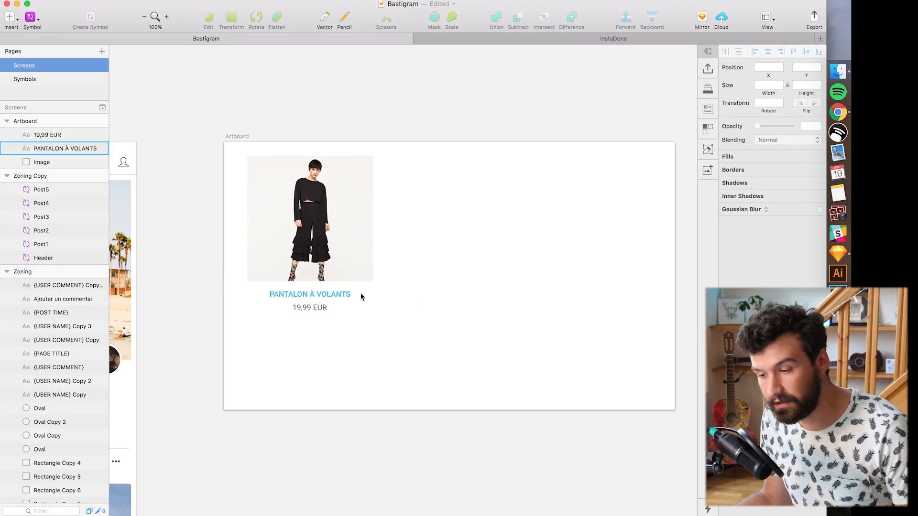
# Move the product photo and texts down, and extend the photo upward into a taller portrait format
pyautogui.moveTo(325, 400); pyautogui.dragTo(298, 181)
pyautogui.moveTo(328, 248); pyautogui.dragTo(331, 273)
pyautogui.click(396, 252)
pyautogui.click(323, 212)
pyautogui.moveTo(309, 184); pyautogui.dragTo(308, 151)
pyautogui.click(418, 285)
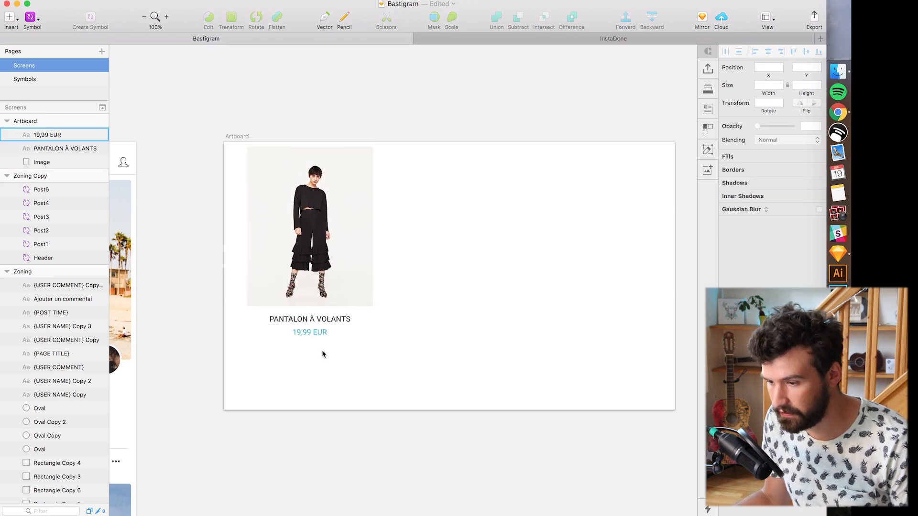
# Set the product name and price to font size 12, and move the whole product block down to Y 46
pyautogui.moveTo(322, 354); pyautogui.dragTo(313, 319)
pyautogui.write('12')
pyautogui.press('Return')
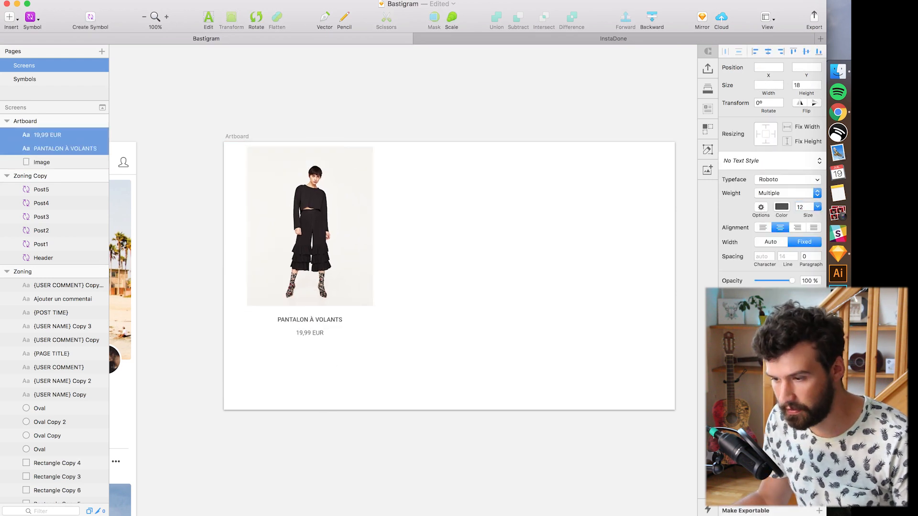
pyautogui.click(420, 354)
pyautogui.moveTo(413, 368); pyautogui.dragTo(253, 189)
pyautogui.moveTo(316, 200); pyautogui.dragTo(316, 218)
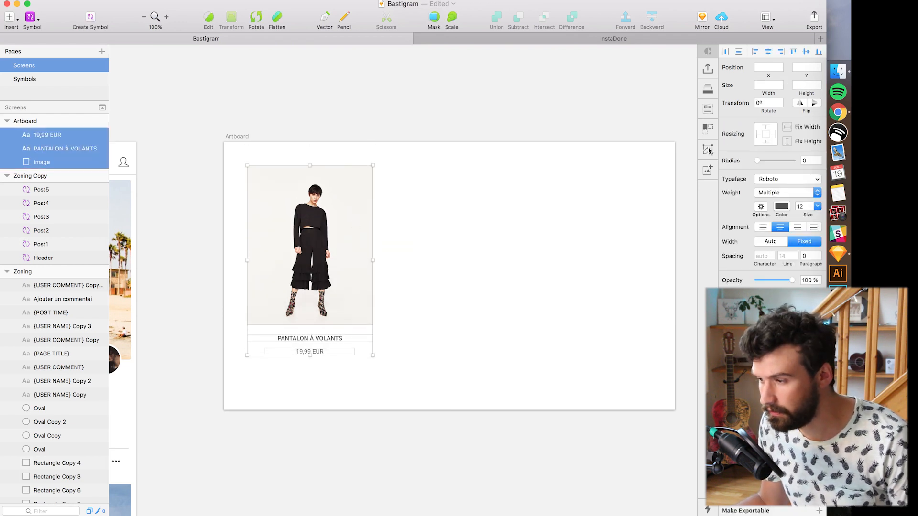
# Duplicate the product block horizontally with Craft Duplicate, using a count of 3 and a gutter of 0
pyautogui.click(704, 128)
pyautogui.click(641, 150)
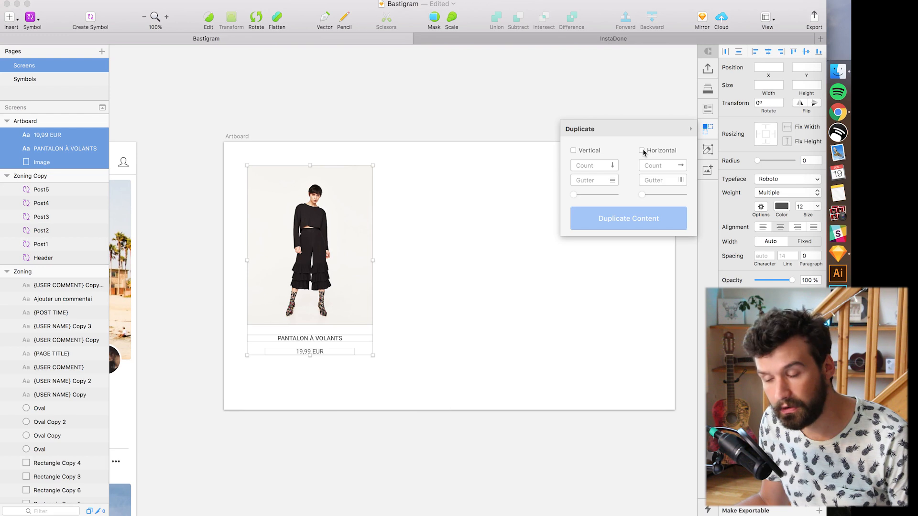
pyautogui.click(642, 149)
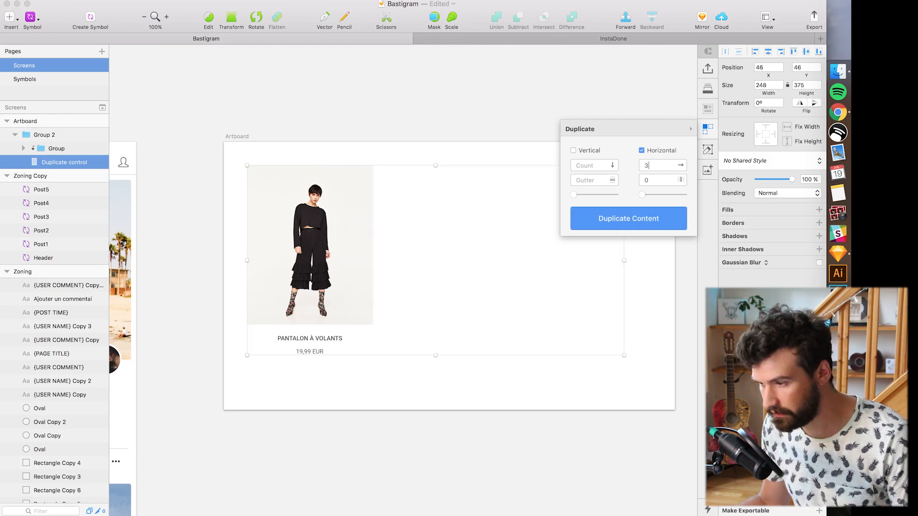
pyautogui.write('3')
pyautogui.press('Return')
pyautogui.click(655, 396)
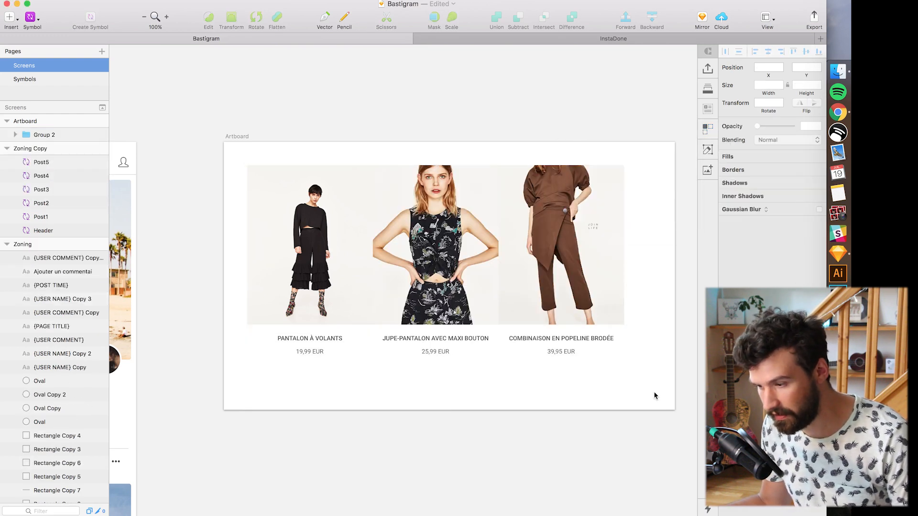
pyautogui.hscroll(2, 640, 392)
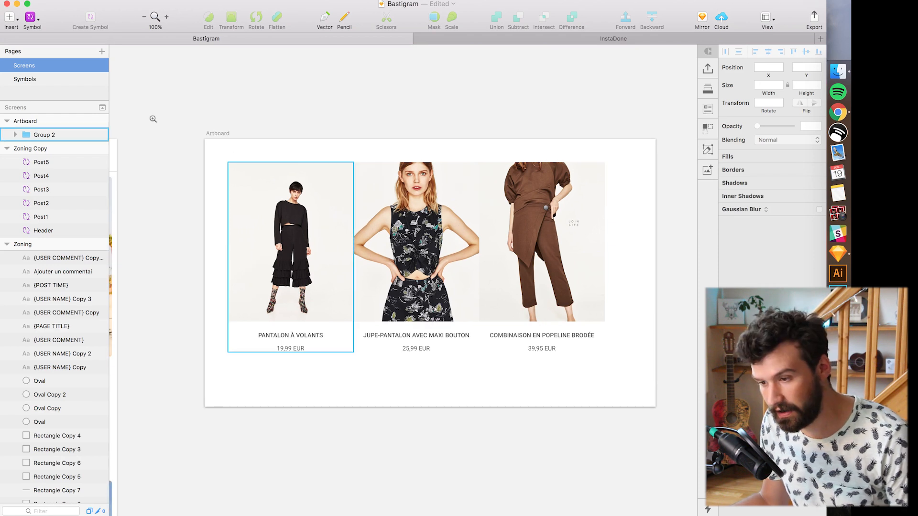
pyautogui.moveTo(620, 396); pyautogui.dragTo(620, 392)
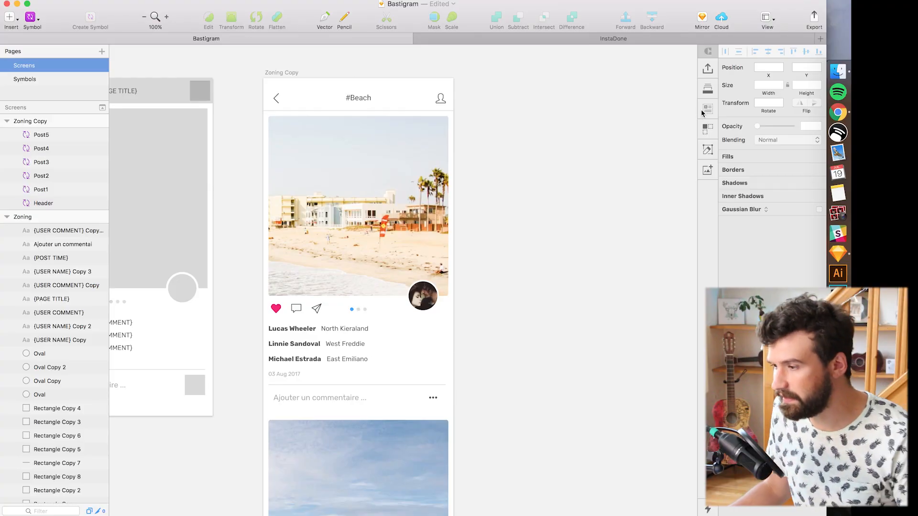
# Generate a style guide page from the document's colours, fonts and text styles with Craft
pyautogui.click(707, 89)
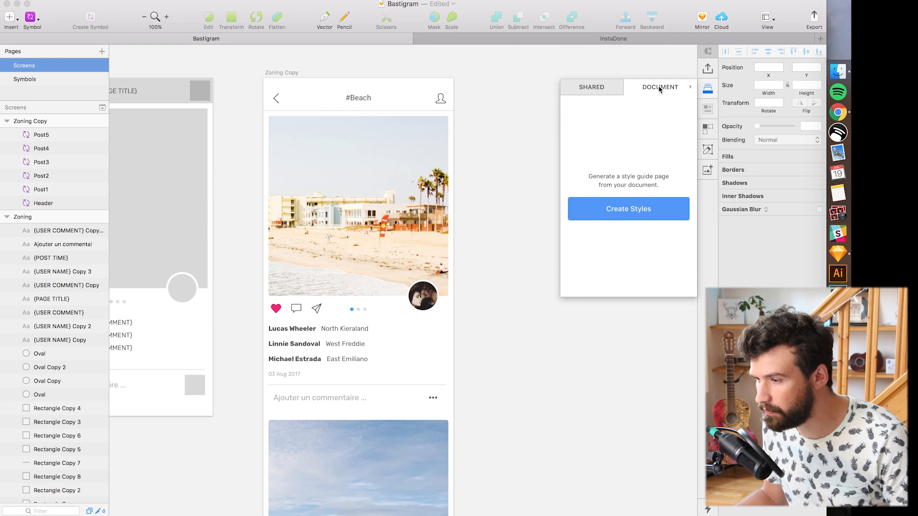
pyautogui.click(630, 215)
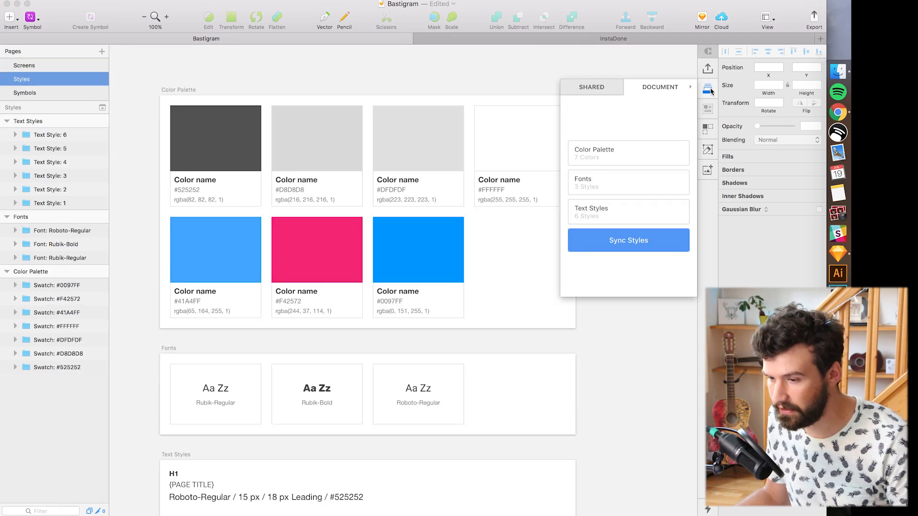
# Look through the generated colour palette, fonts and text styles on the style guide page
pyautogui.click(707, 88)
pyautogui.scroll(-2, 597, 277)
pyautogui.click(439, 260)
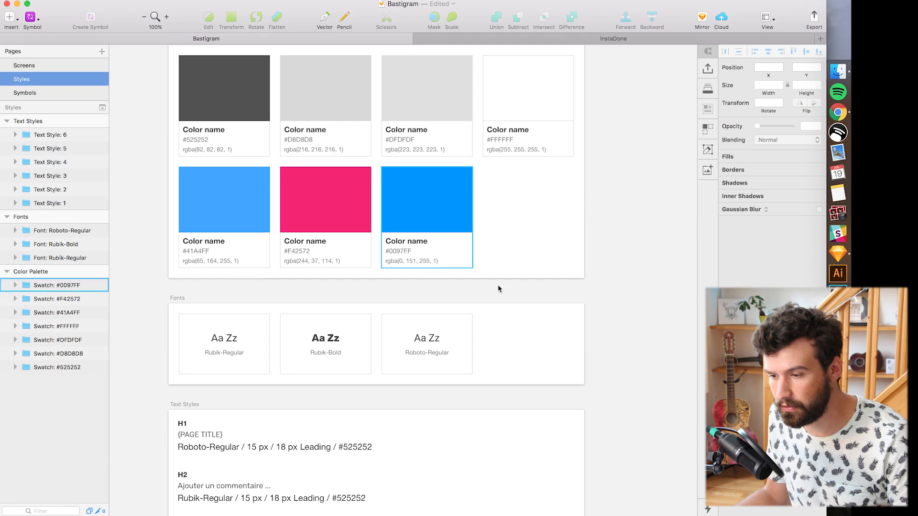
pyautogui.scroll(-4, 498, 287)
pyautogui.scroll(-3, 462, 244)
pyautogui.scroll(6, 458, 233)
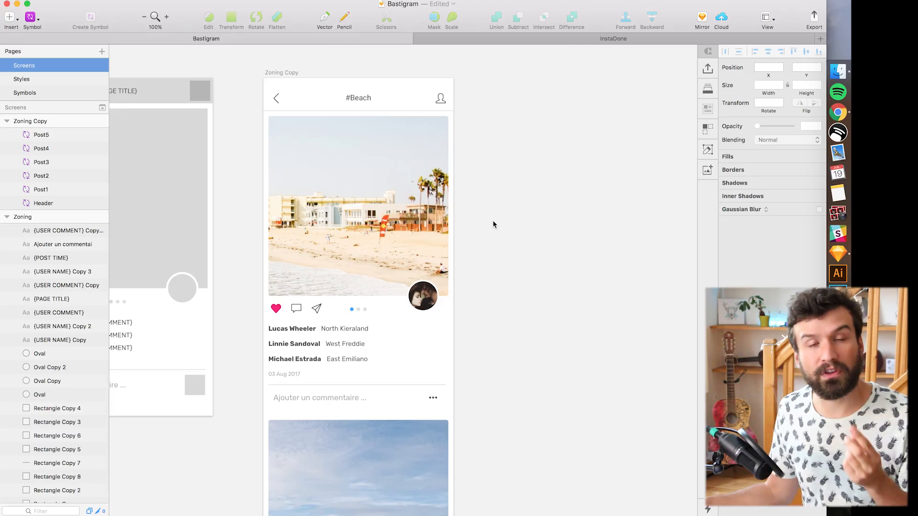
# Paste a large heart icon onto the beach photo of the first post and fill it with the darker pink #D72164
pyautogui.click(362, 194)
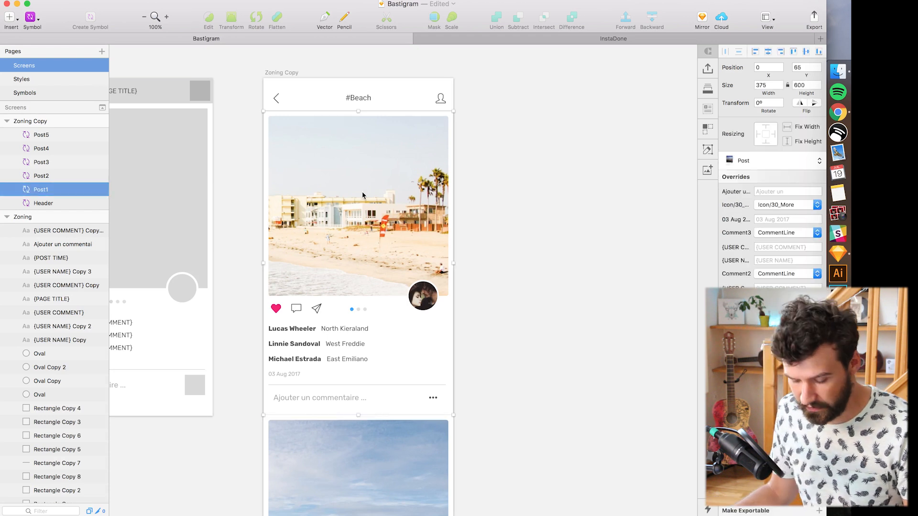
pyautogui.press('super+v')
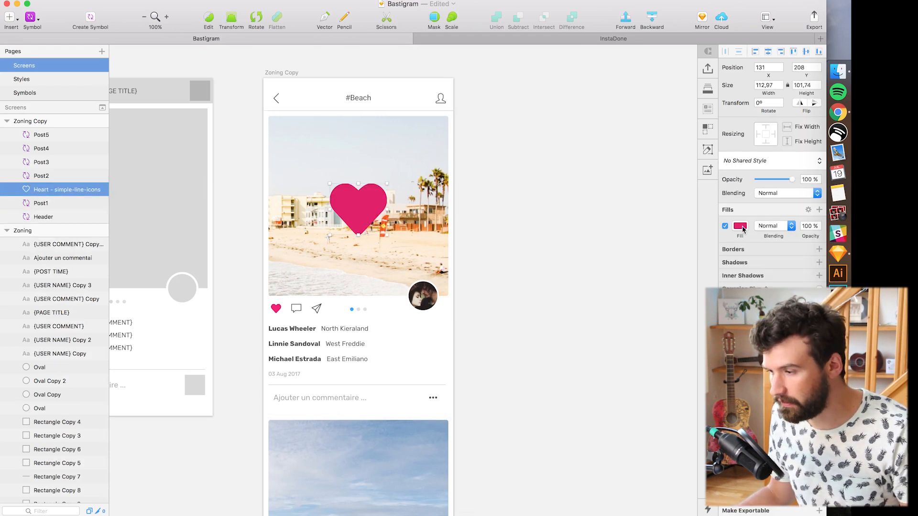
pyautogui.click(741, 226)
pyautogui.click(618, 277)
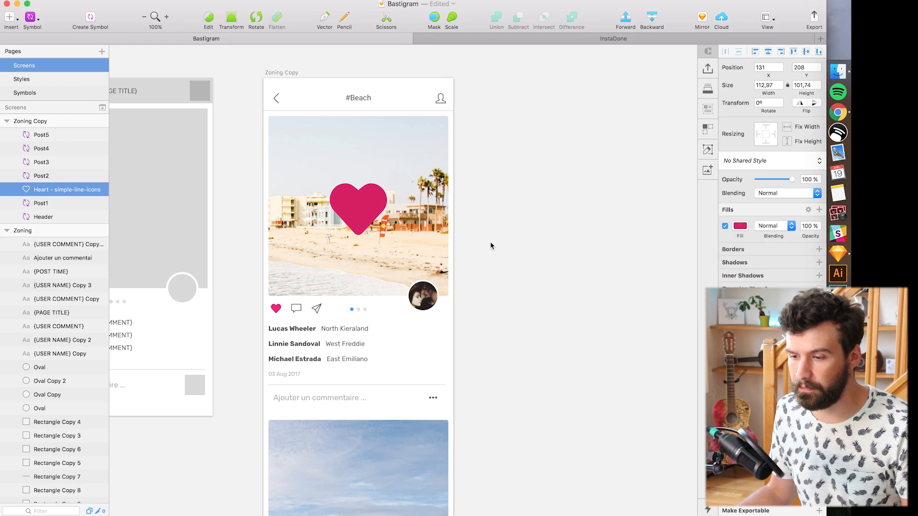
pyautogui.click(590, 160)
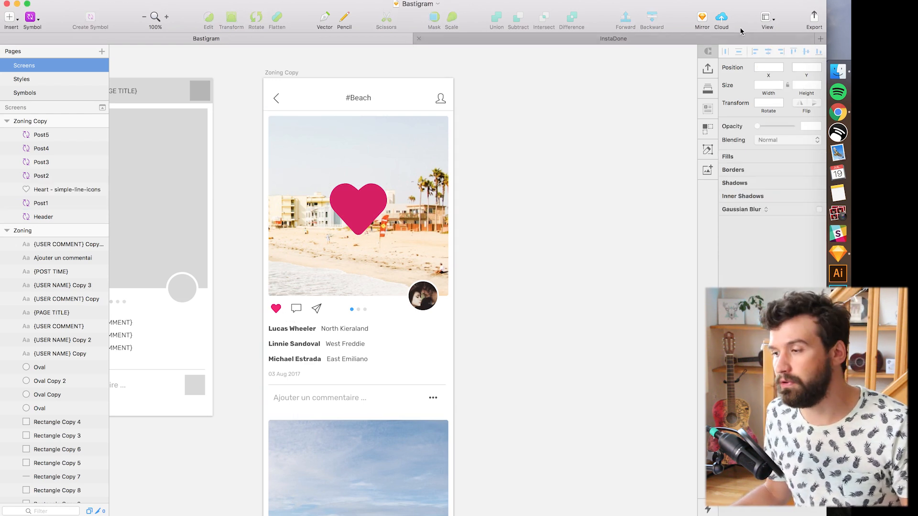
# Sync the styles with Craft to add the heart's darker pink to the colour palette
pyautogui.click(706, 69)
pyautogui.click(708, 89)
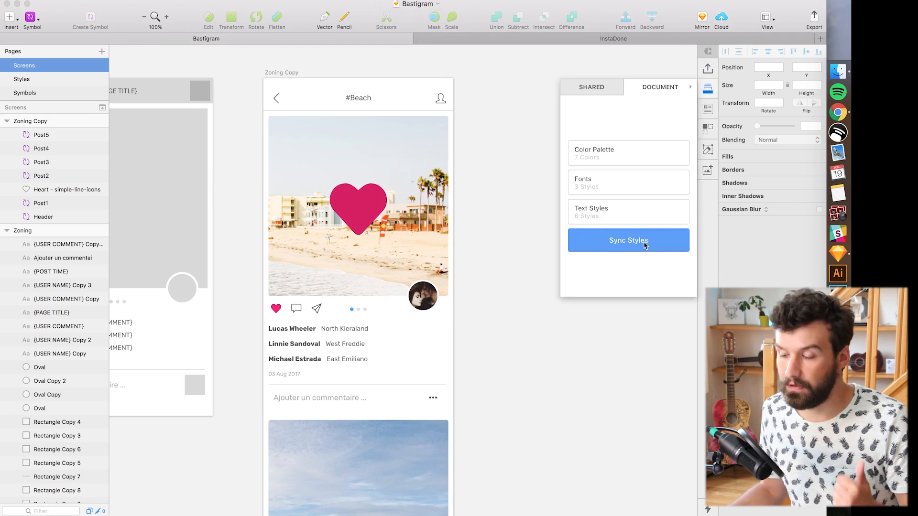
pyautogui.click(645, 240)
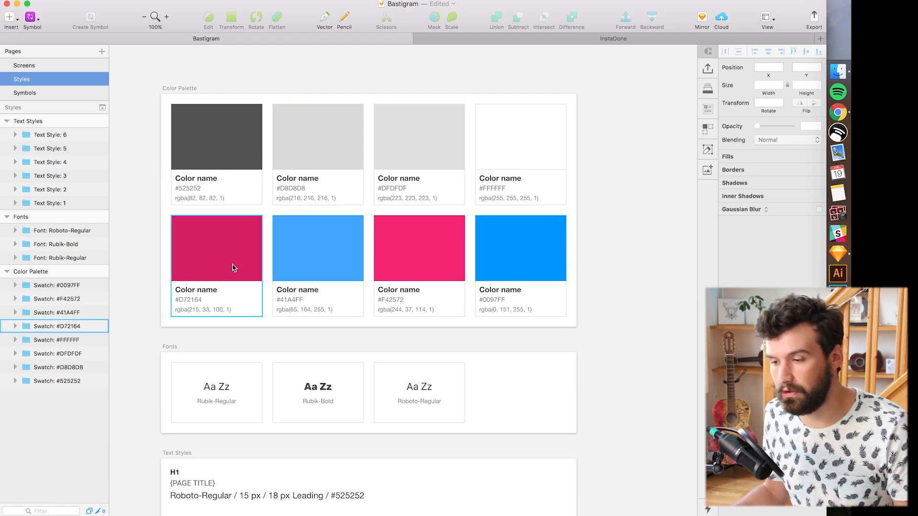
pyautogui.moveTo(605, 296)
pyautogui.mouseDown()
pyautogui.moveTo(606, 279)
pyautogui.moveTo(600, 300)
pyautogui.mouseUp()
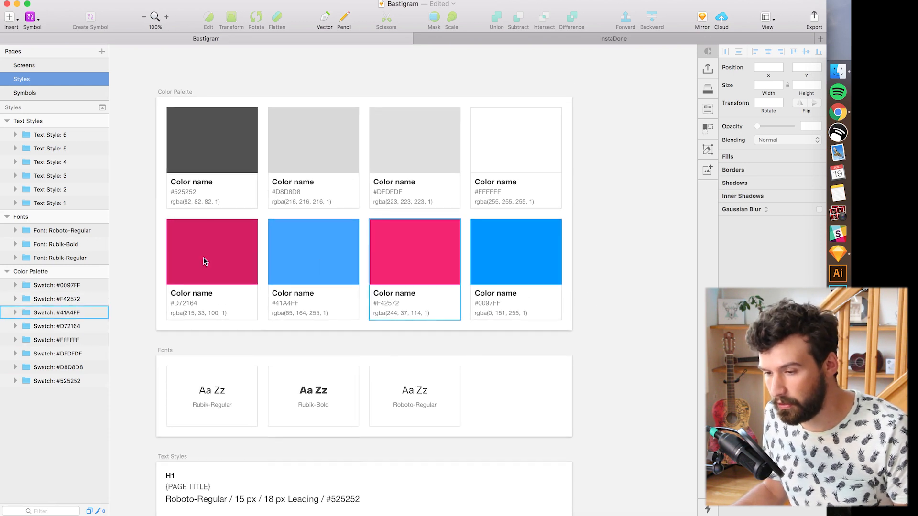
# Recolour the #D72164 swatch with the pink sampled from the #F42572 swatch
pyautogui.doubleClick(178, 256)
pyautogui.click(744, 227)
pyautogui.click(725, 344)
pyautogui.click(383, 236)
pyautogui.click(660, 204)
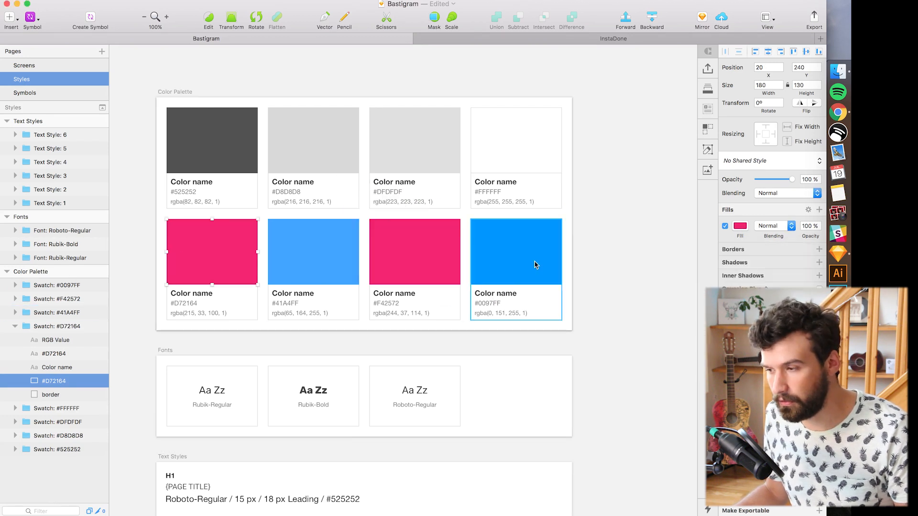
# Sync the styles with Craft to apply the recoloured pink swatch throughout the document
pyautogui.click(707, 69)
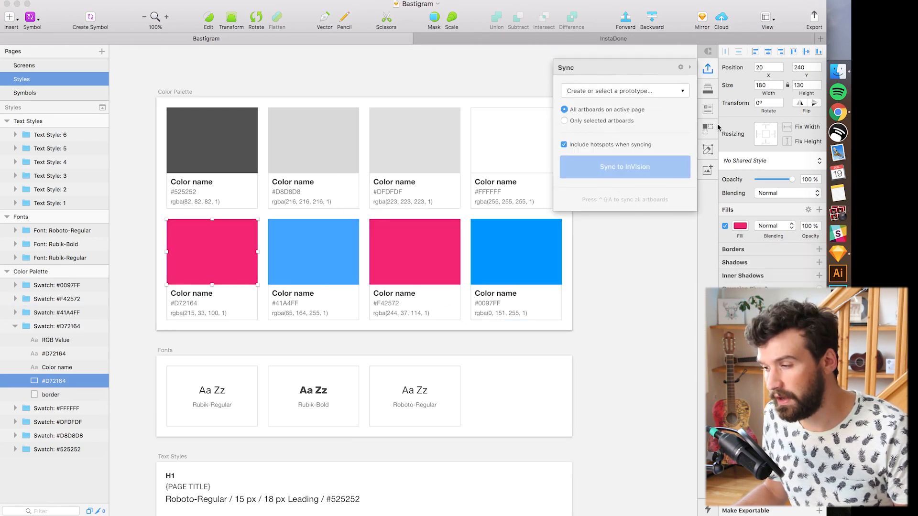
pyautogui.click(707, 91)
pyautogui.click(634, 245)
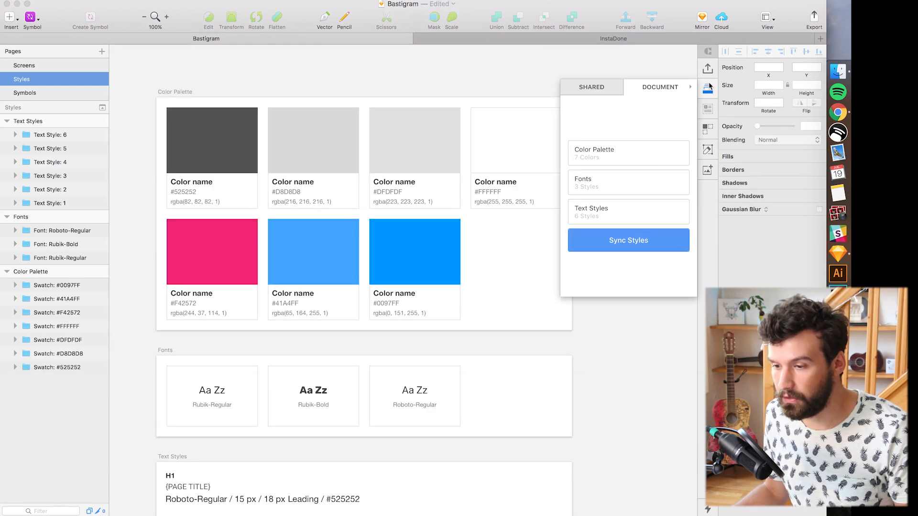
pyautogui.click(708, 87)
# Delete the large heart from the first post on the Screens page
pyautogui.click(66, 67)
pyautogui.moveTo(356, 202); pyautogui.dragTo(311, 306)
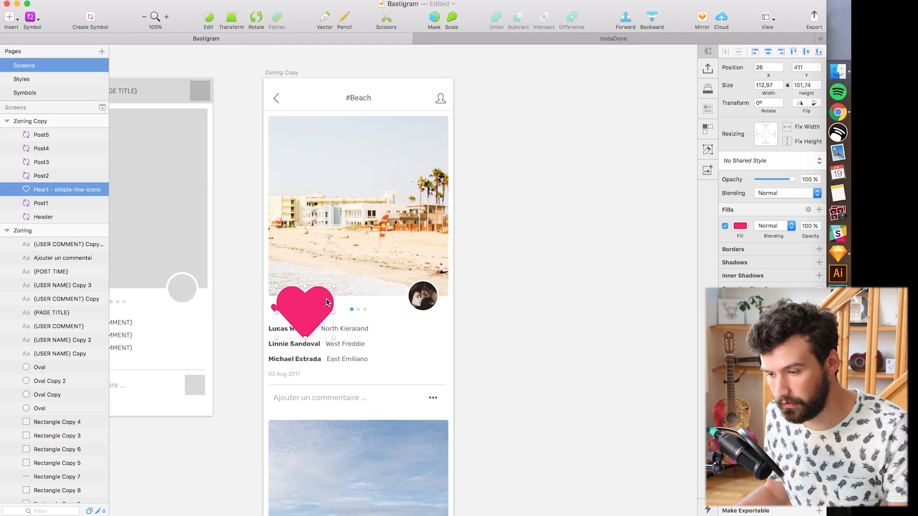
pyautogui.press('Delete')
# On the Styles page, recolour the #41A4FF swatch with the blue sampled from the #0097FF swatch
pyautogui.click(48, 80)
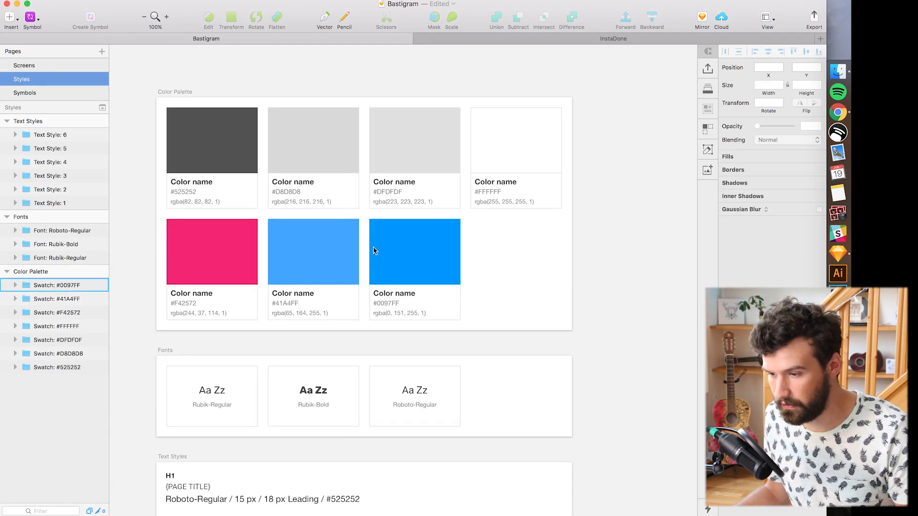
pyautogui.doubleClick(356, 253)
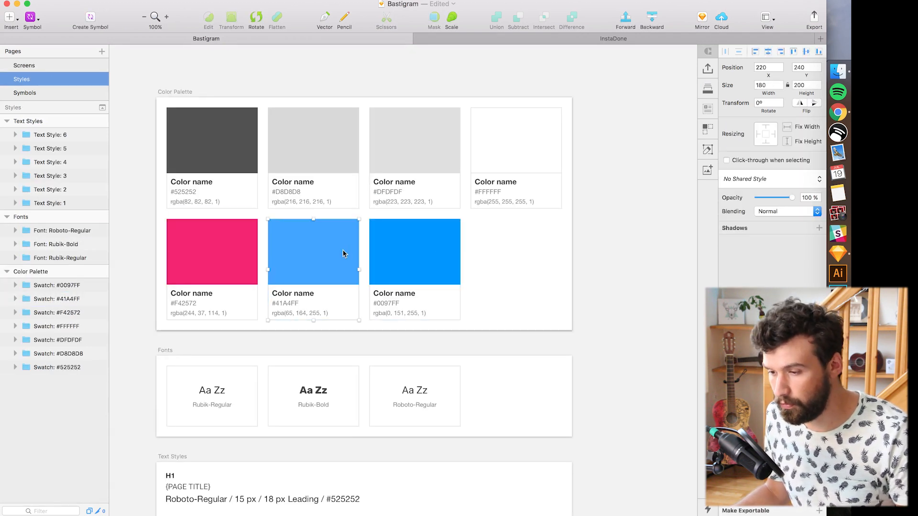
pyautogui.click(740, 227)
pyautogui.hotkey('ctrl', 'c')
pyautogui.click(433, 241)
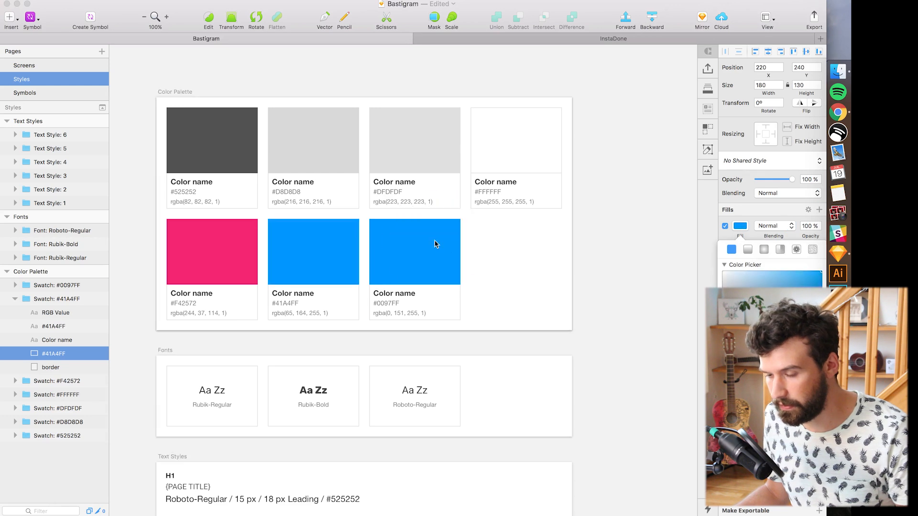
pyautogui.click(547, 269)
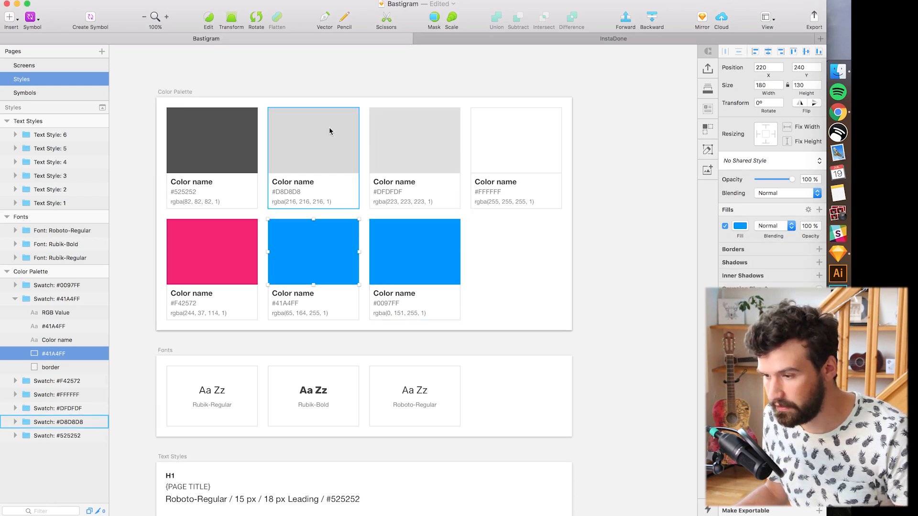
# Recolour the #DFDFDF swatch with the grey #D8D8D8 and sync the styles across the document with Craft
pyautogui.doubleClick(376, 133)
pyautogui.click(741, 227)
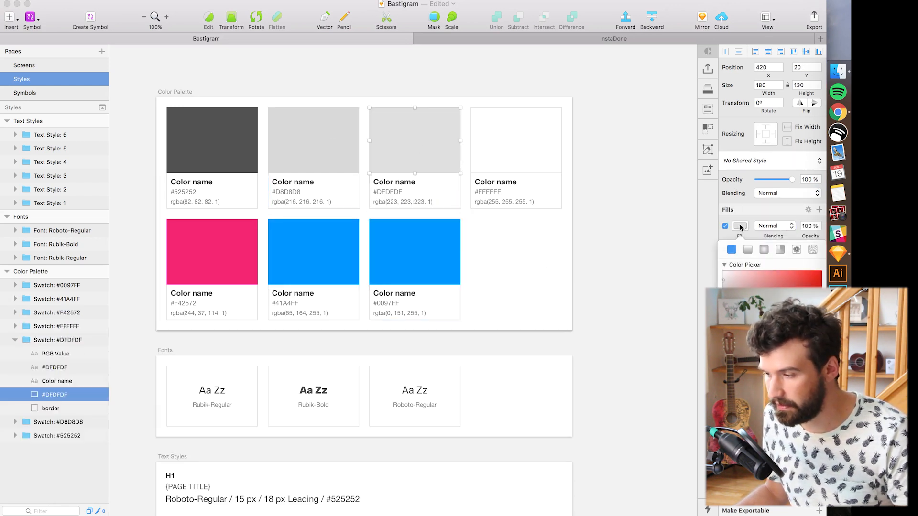
pyautogui.click(707, 89)
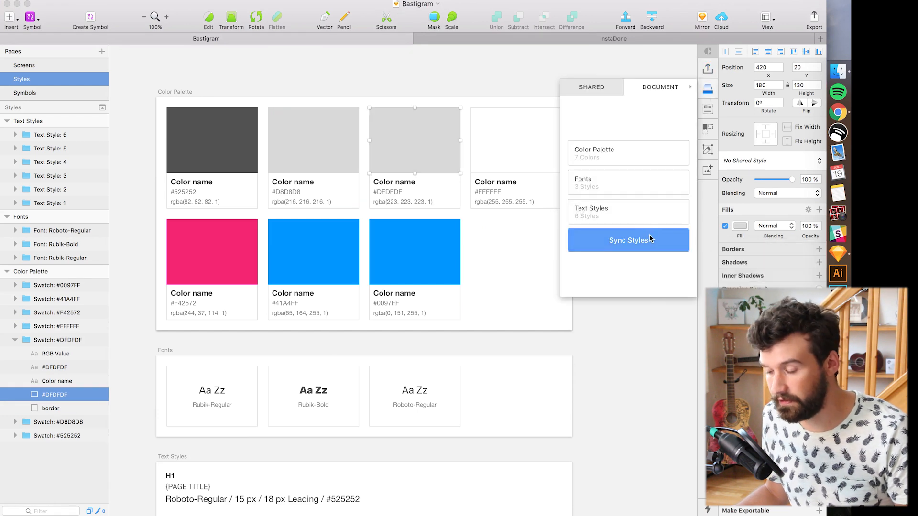
pyautogui.click(648, 240)
pyautogui.click(708, 91)
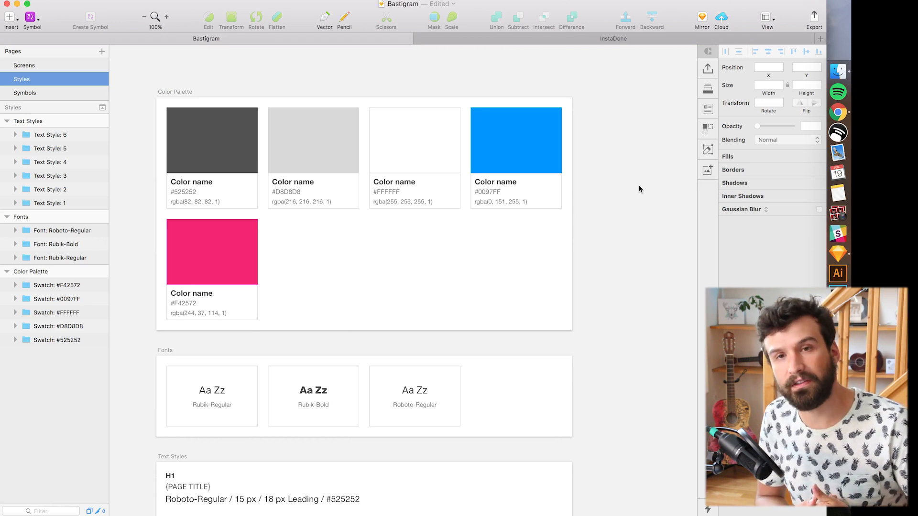
# Draw a square about 121 px wide on the feed screen's beach photo and examine its fill colour options
pyautogui.click(74, 67)
pyautogui.hscroll(-5, 470, 324)
pyautogui.hscroll(3, 470, 325)
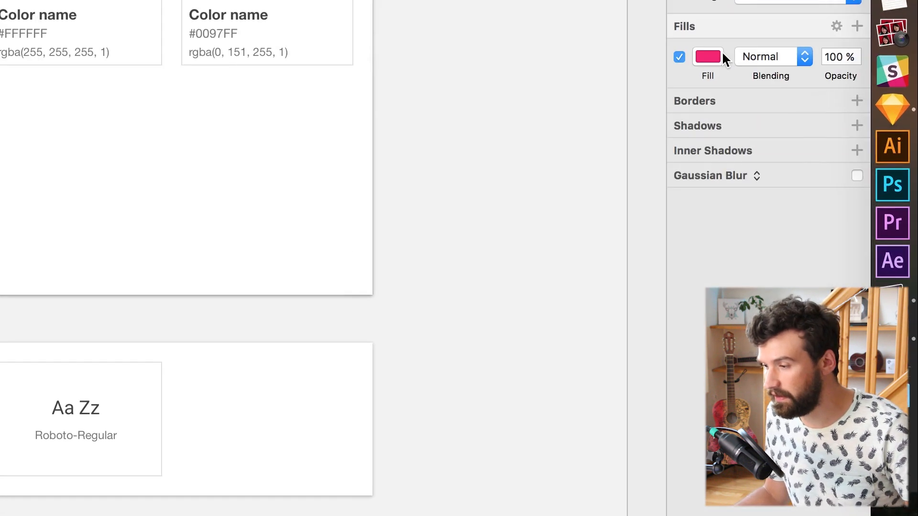
pyautogui.click(752, 228)
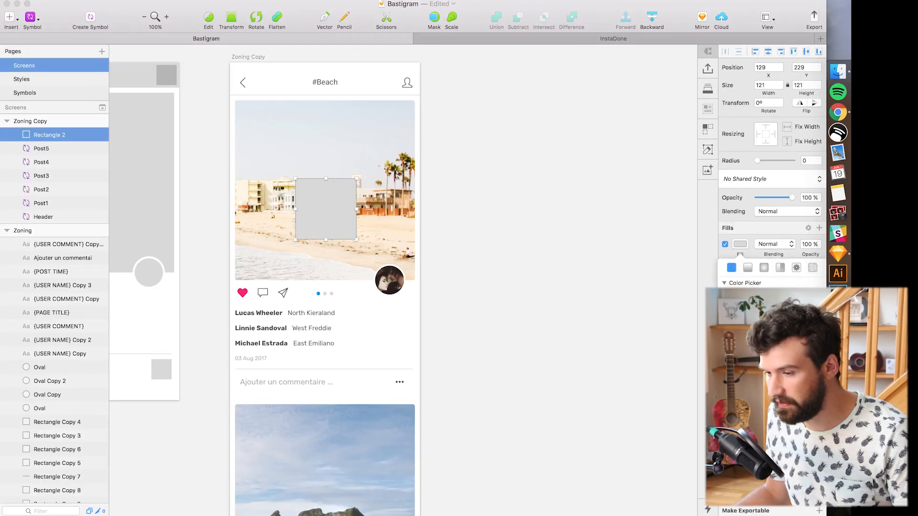
pyautogui.click(740, 244)
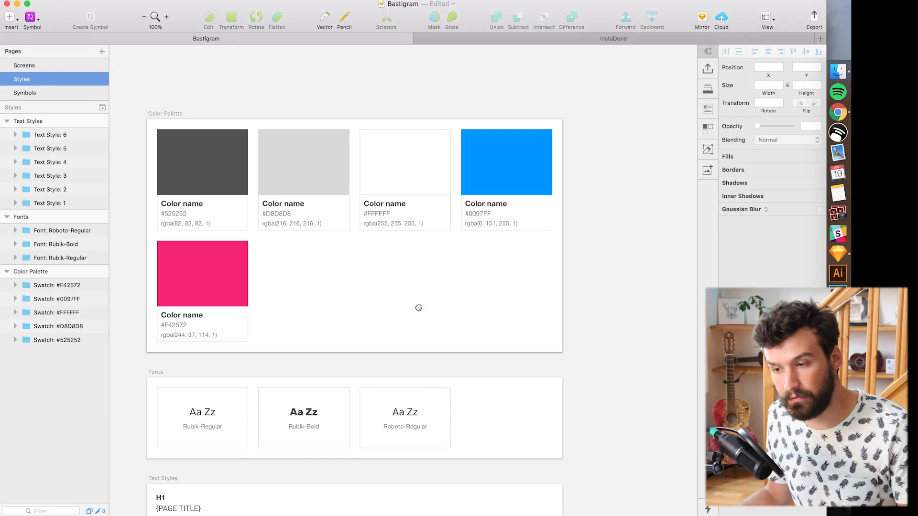
# Set the typeface of the Rubik-Bold sample in the Fonts section of the style guide to Akhand-Black
pyautogui.moveTo(419, 307); pyautogui.dragTo(437, 289)
pyautogui.moveTo(400, 258); pyautogui.dragTo(431, 137)
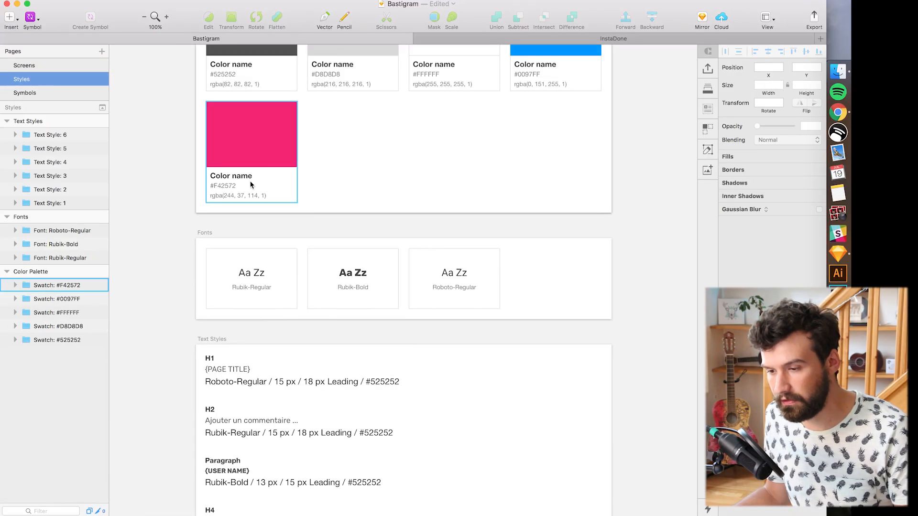
pyautogui.press('super+plus')
pyautogui.moveTo(256, 280); pyautogui.dragTo(414, 286)
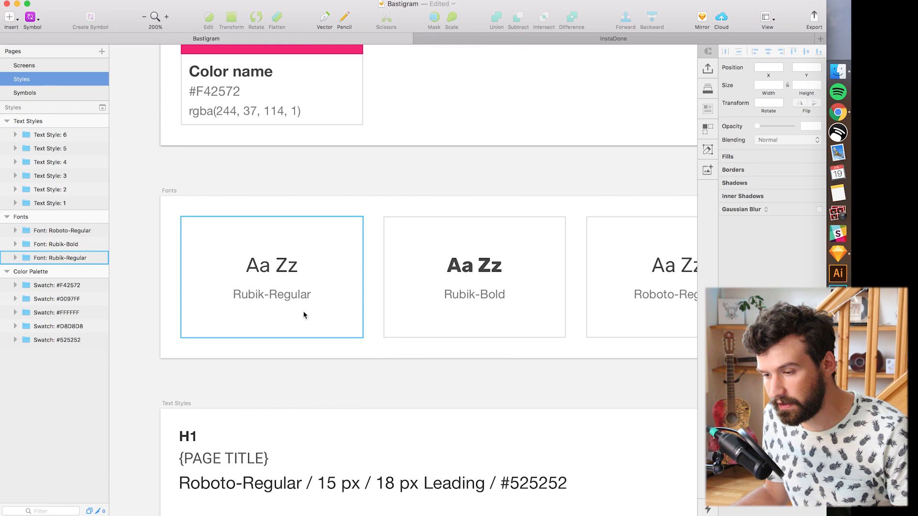
pyautogui.moveTo(303, 315); pyautogui.dragTo(252, 320)
pyautogui.moveTo(416, 313)
pyautogui.mouseDown()
pyautogui.moveTo(348, 311)
pyautogui.moveTo(427, 314)
pyautogui.mouseUp()
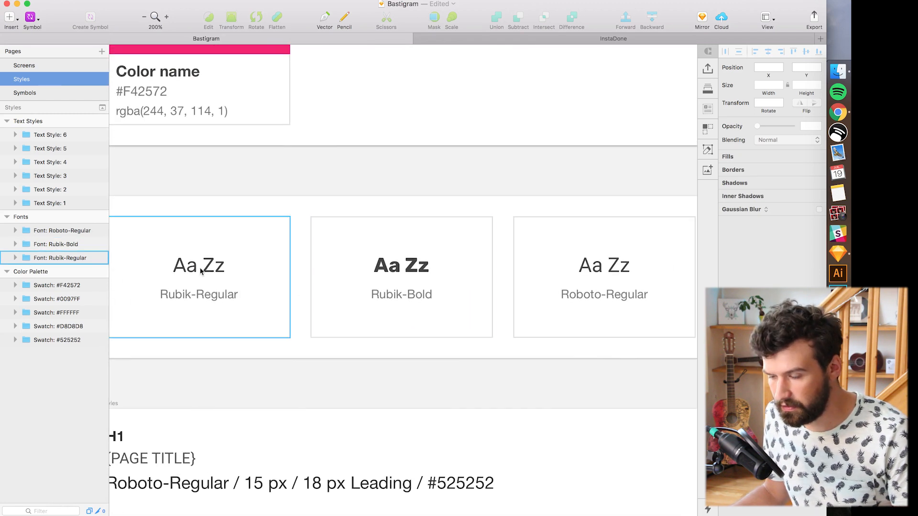
pyautogui.click(415, 272)
pyautogui.click(415, 272)
pyautogui.click(783, 181)
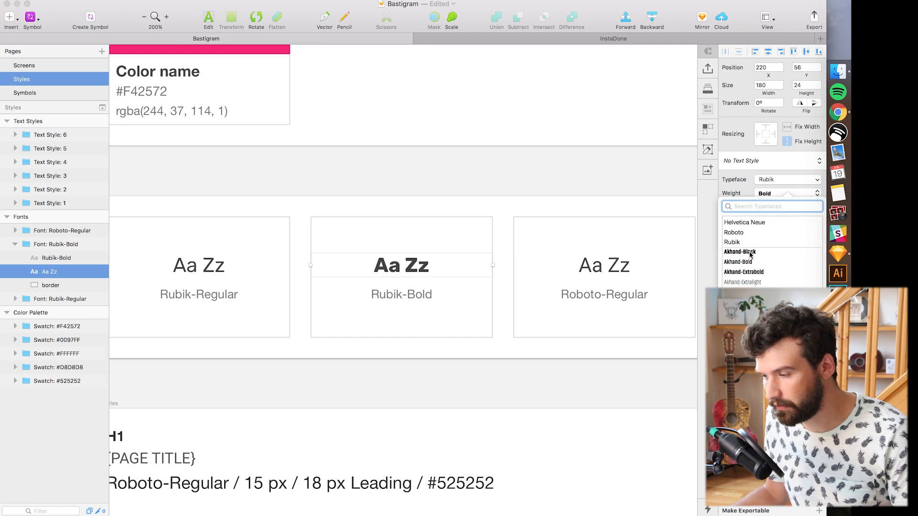
pyautogui.click(756, 252)
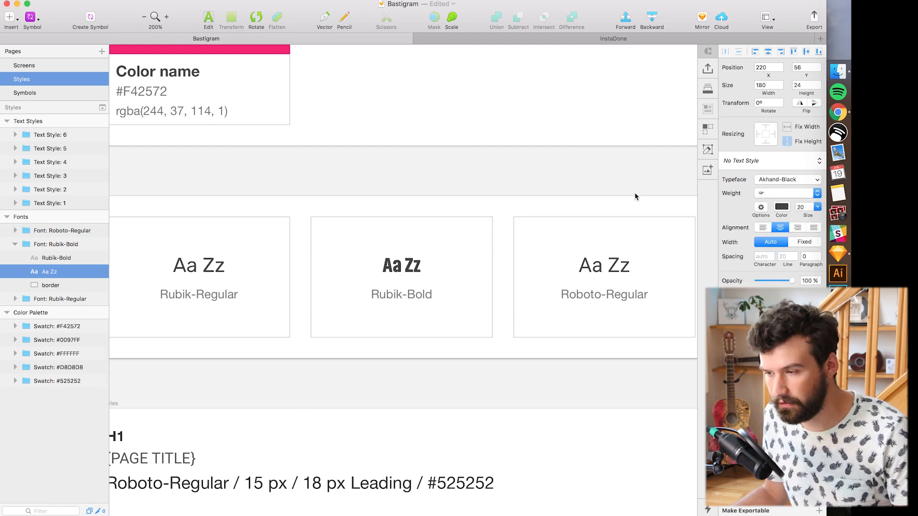
# Sync the styles with Craft and check the user names' font in the feed mockup on the Screens page
pyautogui.click(708, 68)
pyautogui.click(707, 90)
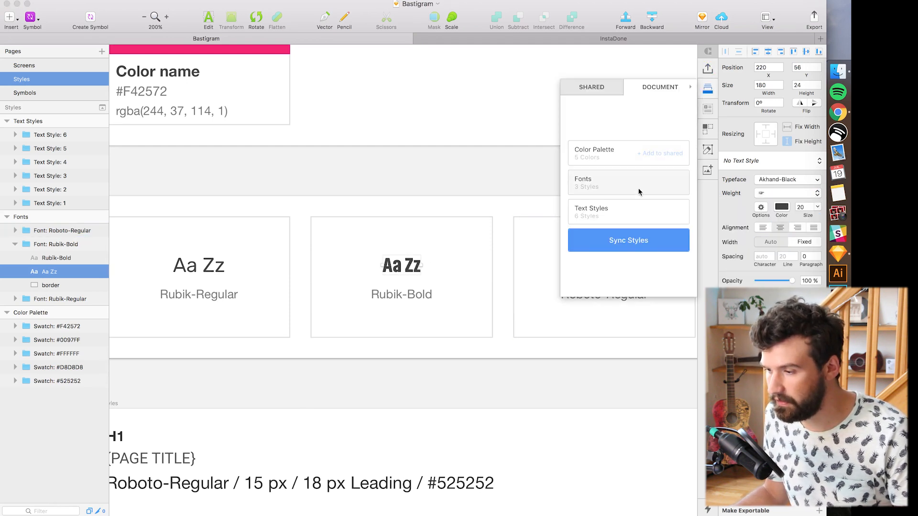
pyautogui.click(636, 241)
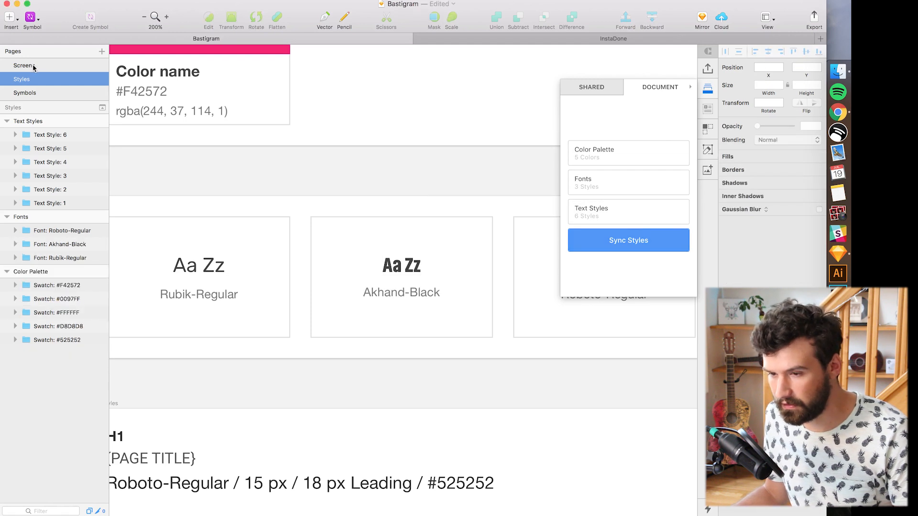
pyautogui.click(29, 66)
pyautogui.scroll(6, 299, 311)
pyautogui.click(204, 336)
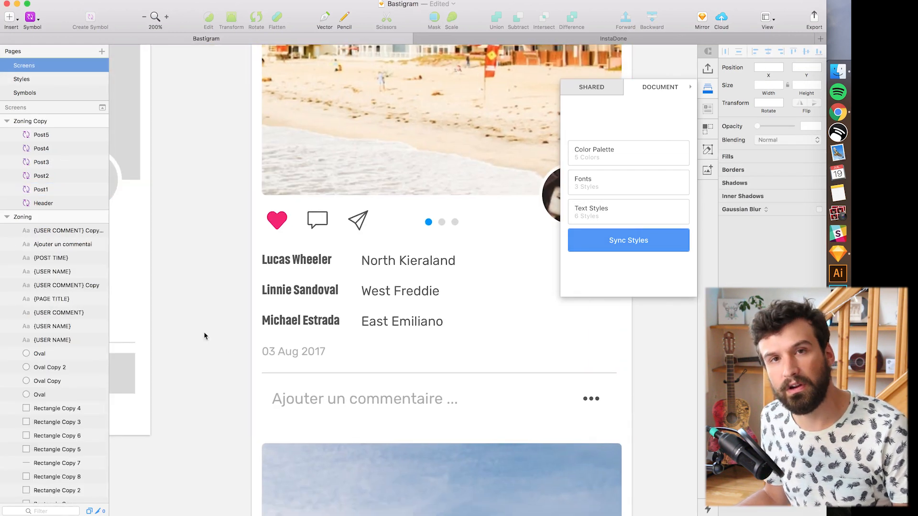
pyautogui.click(706, 95)
# Undo the style sync and the Akhand-Black typeface change on the Rubik-Bold sample
pyautogui.press('pagedown')
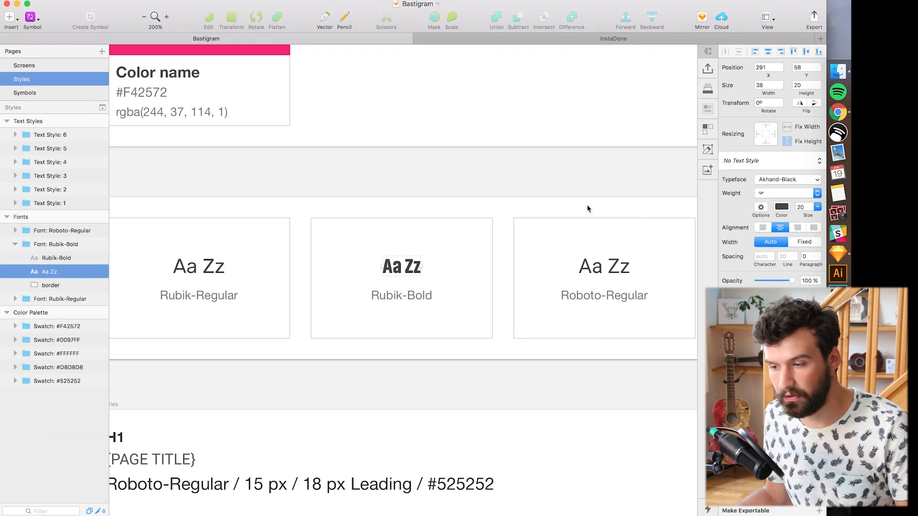
pyautogui.moveTo(461, 185); pyautogui.dragTo(432, 185)
pyautogui.moveTo(573, 293); pyautogui.dragTo(624, 292)
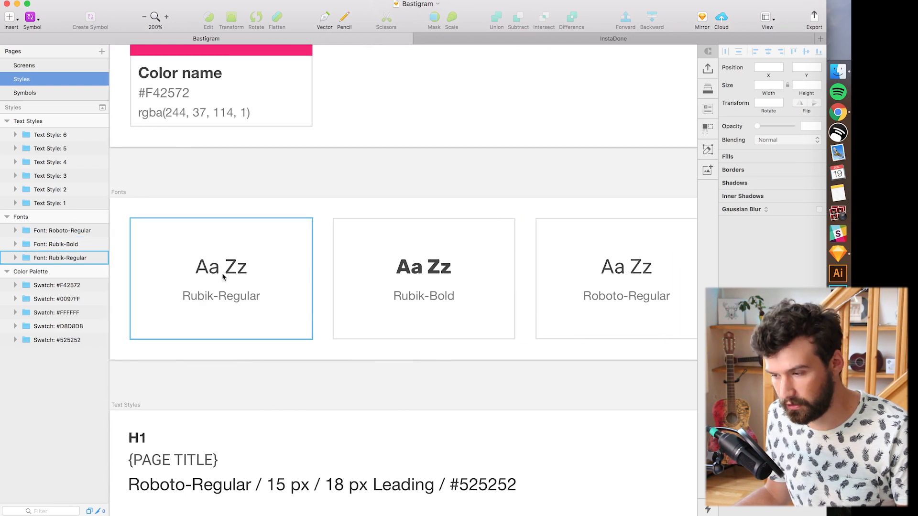
# Set the typeface of the Roboto-Regular sample in the Fonts section to Rubik
pyautogui.hscroll(2, 622, 273)
pyautogui.click(590, 274)
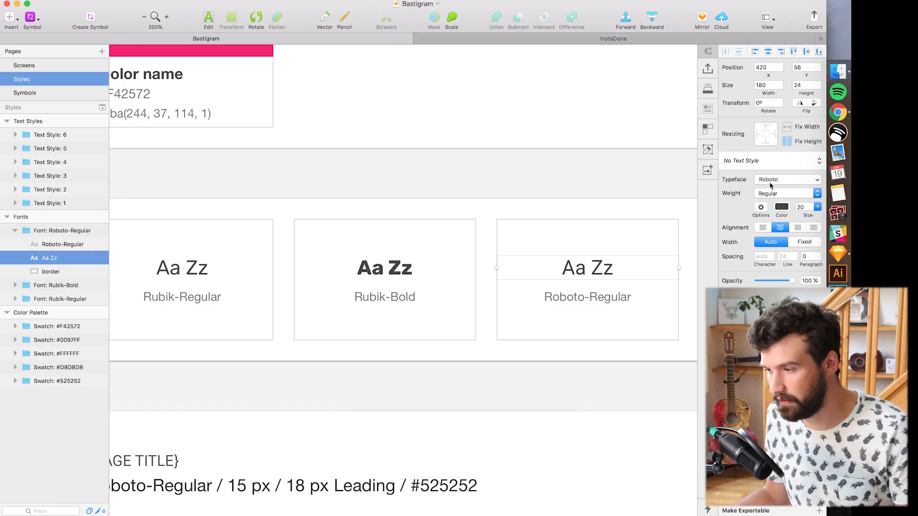
pyautogui.click(787, 179)
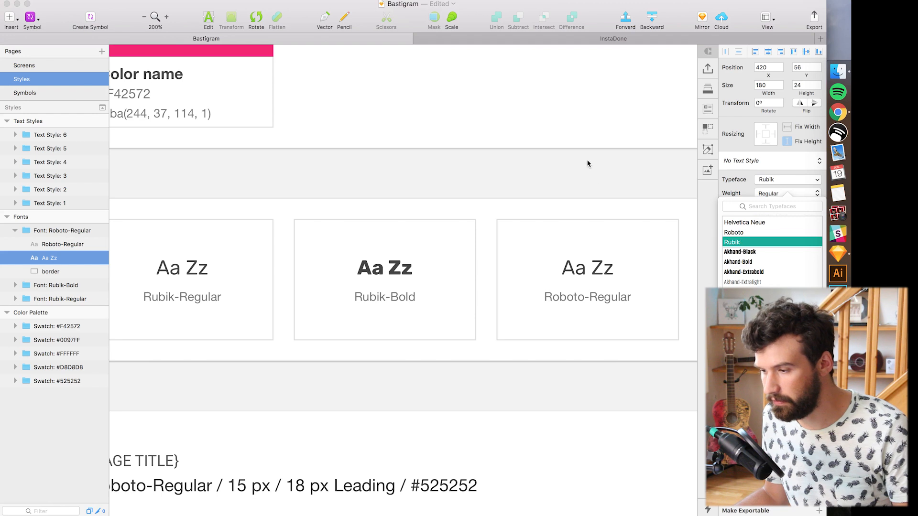
# Save the document, sync the styles with Craft and check the resulting feed on the Screens page
pyautogui.click(596, 199)
pyautogui.press('super+s')
pyautogui.moveTo(710, 91)
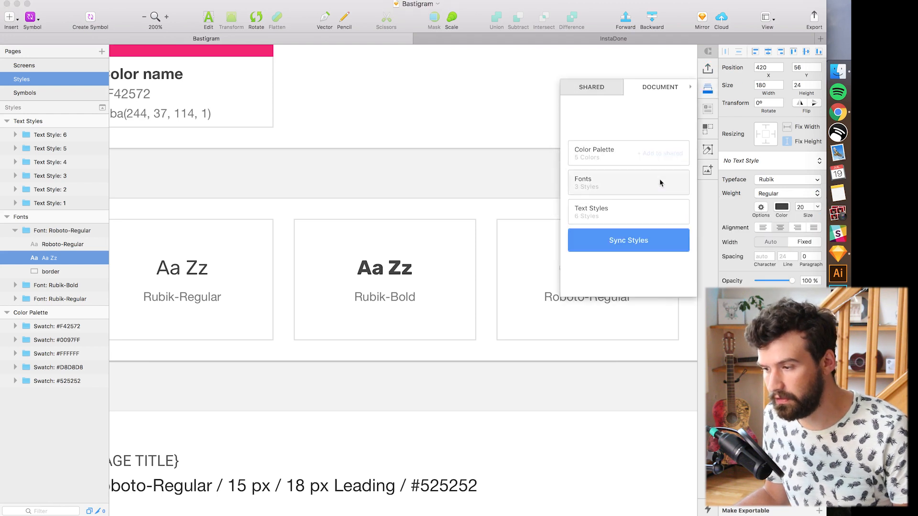
pyautogui.click(640, 240)
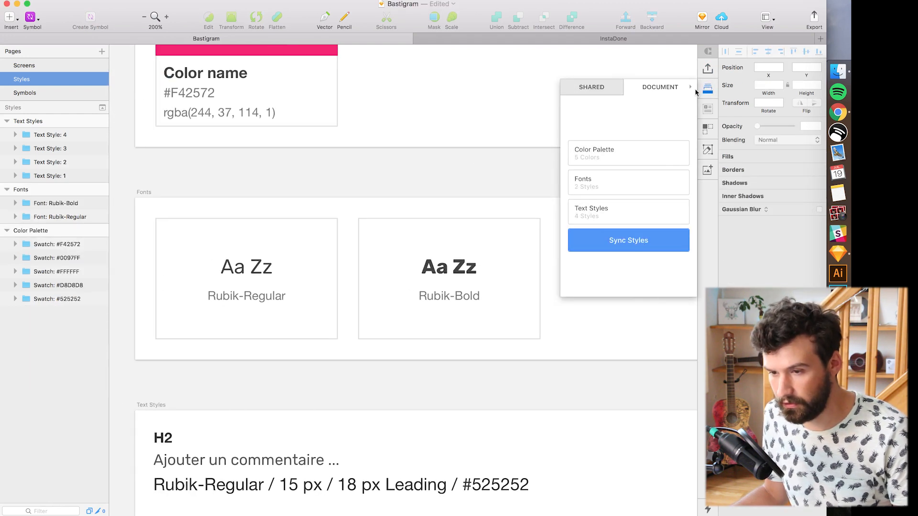
pyautogui.click(38, 67)
pyautogui.moveTo(409, 372); pyautogui.dragTo(404, 149)
# Review the H2, Paragraph, H5 and H6 entries in the Text Styles section of the style guide
pyautogui.click(22, 79)
pyautogui.moveTo(353, 249); pyautogui.dragTo(353, 157)
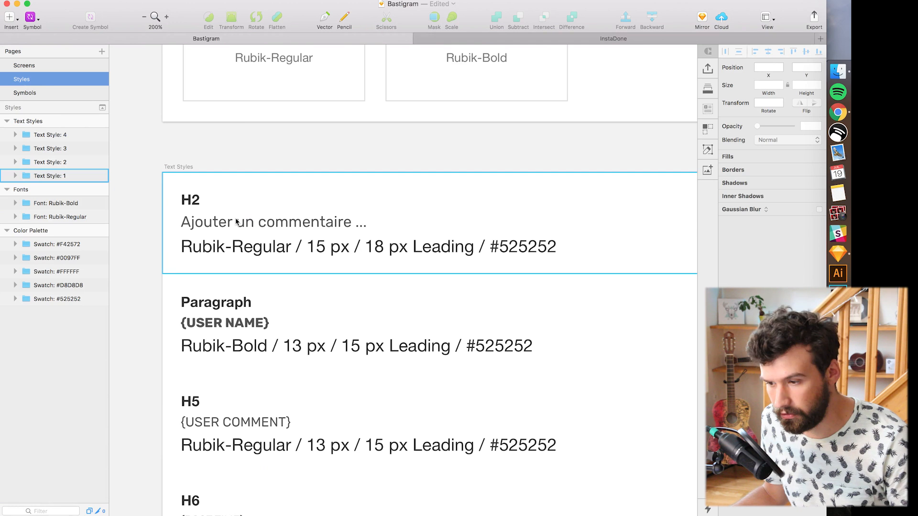
pyautogui.press('super+minus')
pyautogui.scroll(-2, 274, 299)
pyautogui.hscroll(2, 273, 300)
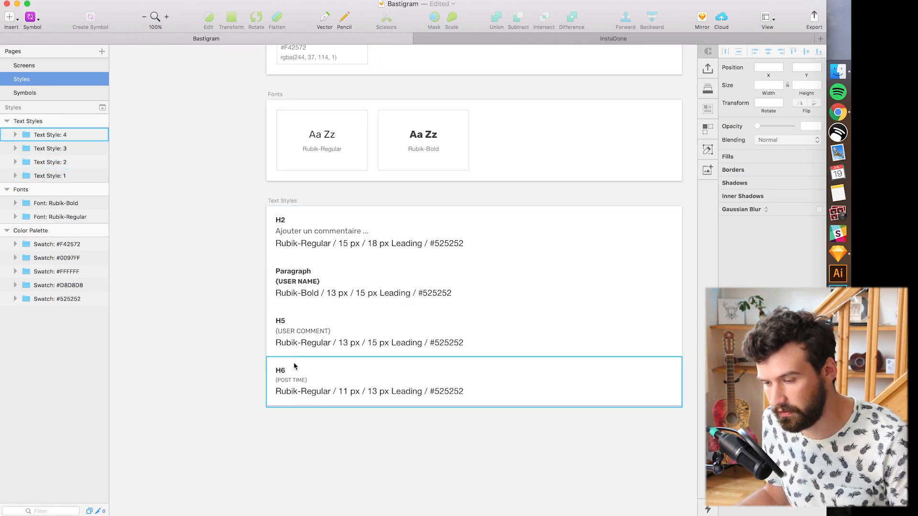
pyautogui.press('super+plus')
pyautogui.hscroll(-2, 224, 321)
pyautogui.scroll(1, 225, 321)
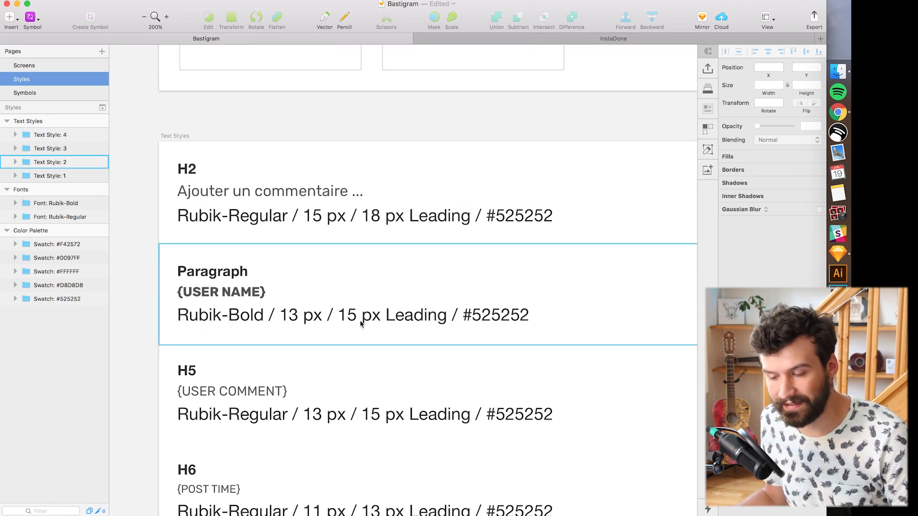
# Change the text colour of the {USER NAME} example in the Paragraph text style to blue
pyautogui.click(218, 296)
pyautogui.doubleClick(218, 295)
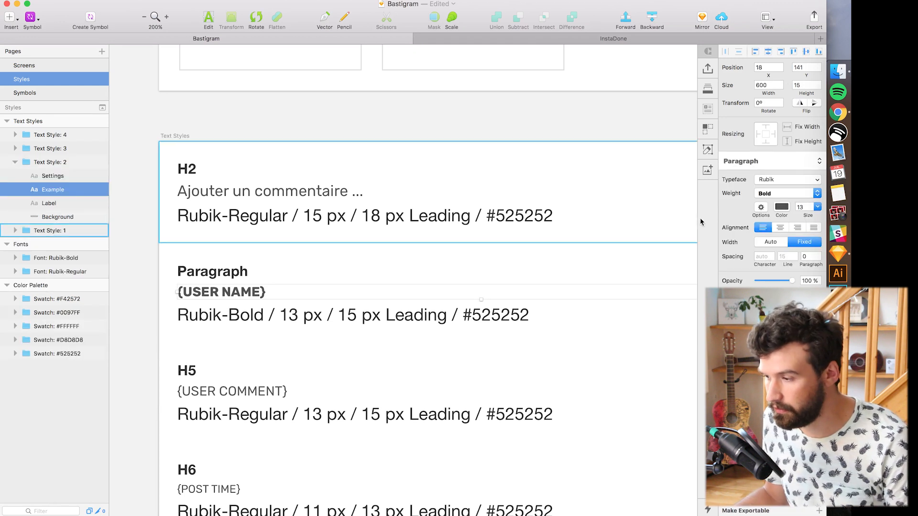
pyautogui.click(788, 207)
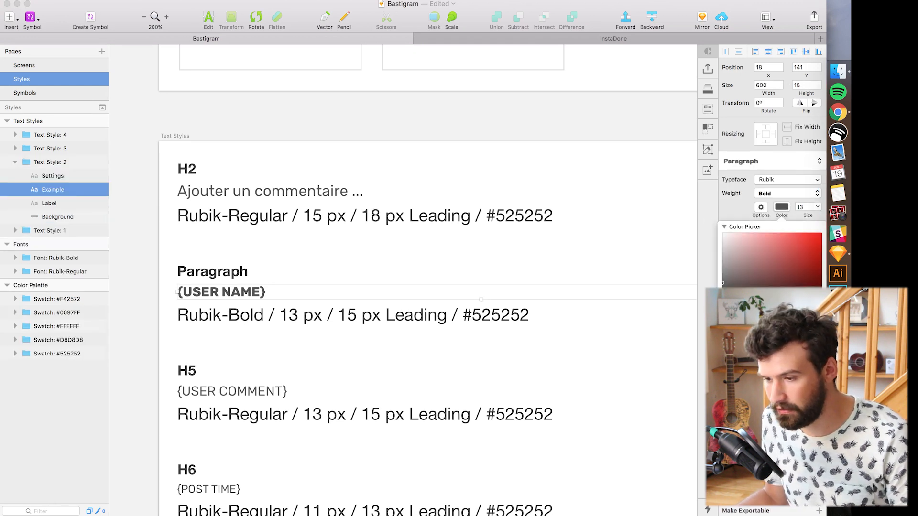
pyautogui.click(740, 397)
# Save and sync the blue Paragraph style with Craft, and check the user names in the feed on the Screens page
pyautogui.press('super+s')
pyautogui.click(707, 69)
pyautogui.click(706, 95)
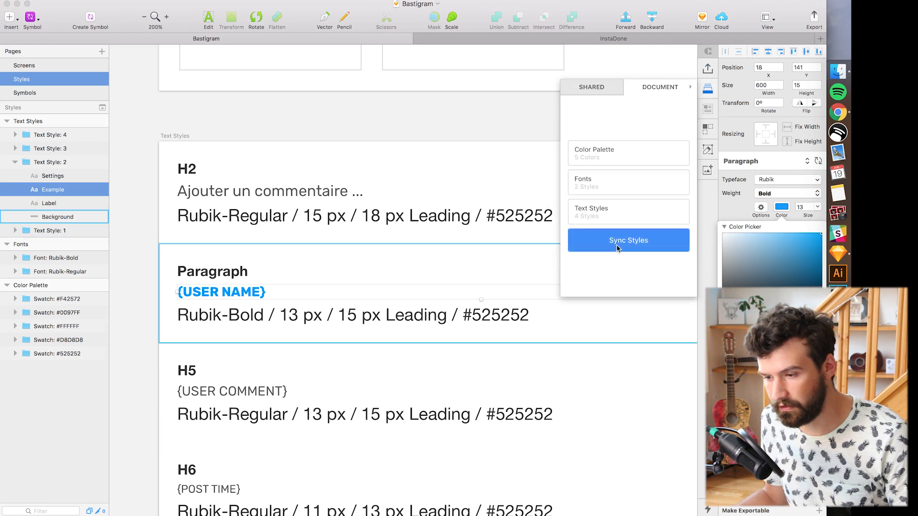
pyautogui.click(616, 248)
pyautogui.click(56, 67)
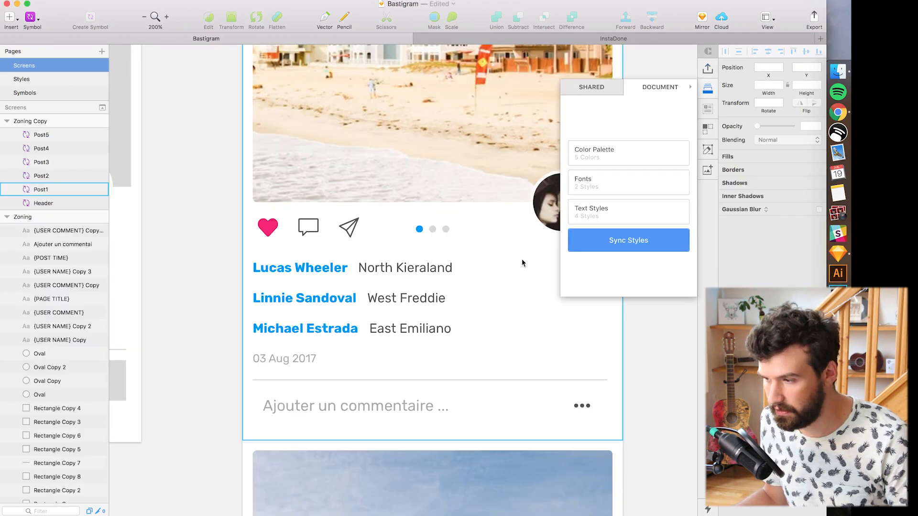
pyautogui.click(706, 92)
pyautogui.scroll(-5, 616, 205)
pyautogui.scroll(5, 573, 268)
# Undo the style sync and the blue Paragraph text colour, and return to the Zoning Copy artboard on the Screens page
pyautogui.press('super+z')
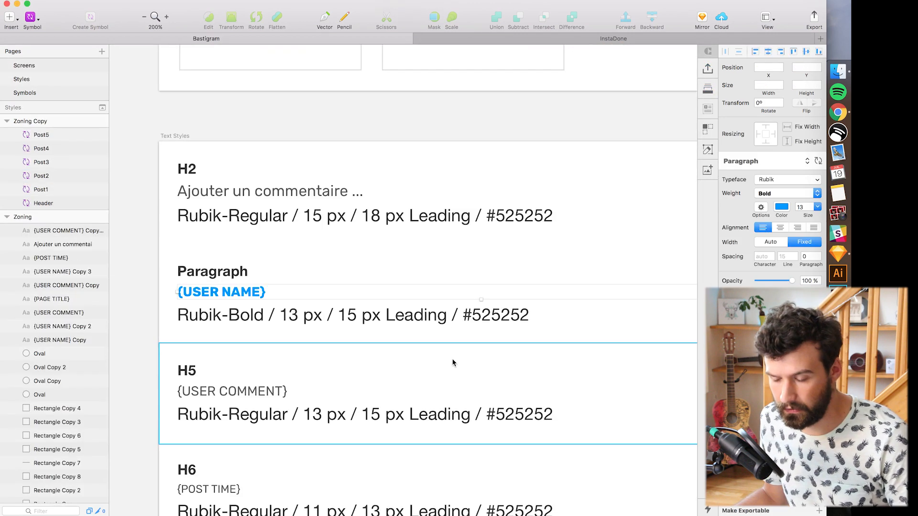
pyautogui.press('super+z')
pyautogui.click(38, 69)
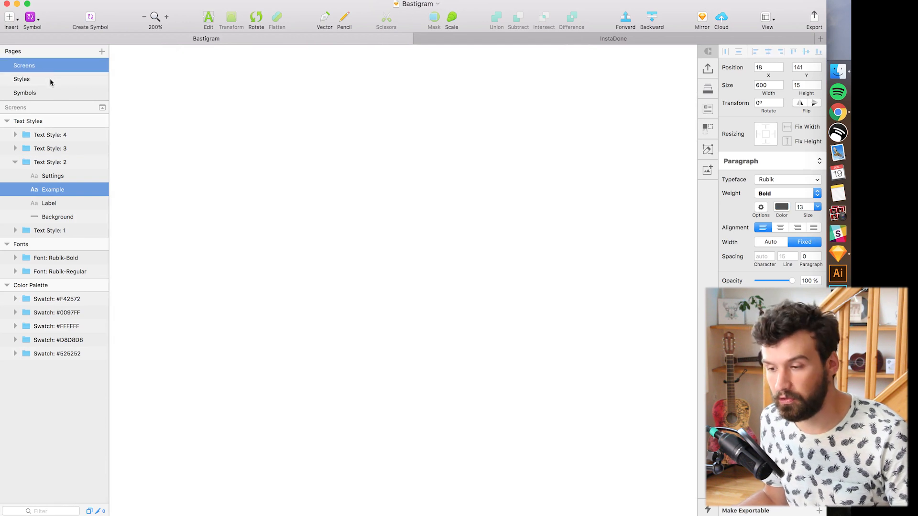
pyautogui.scroll(1, 591, 285)
pyautogui.press('super+minus')
pyautogui.scroll(2, 567, 280)
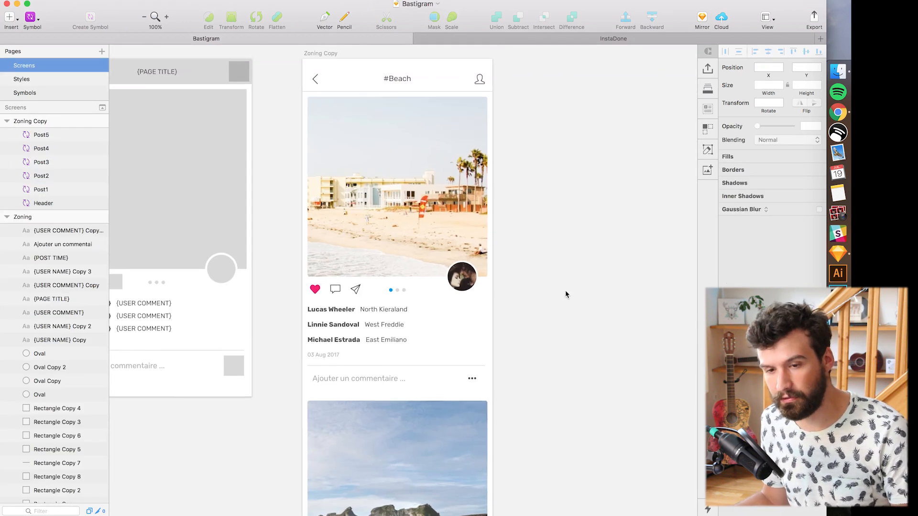
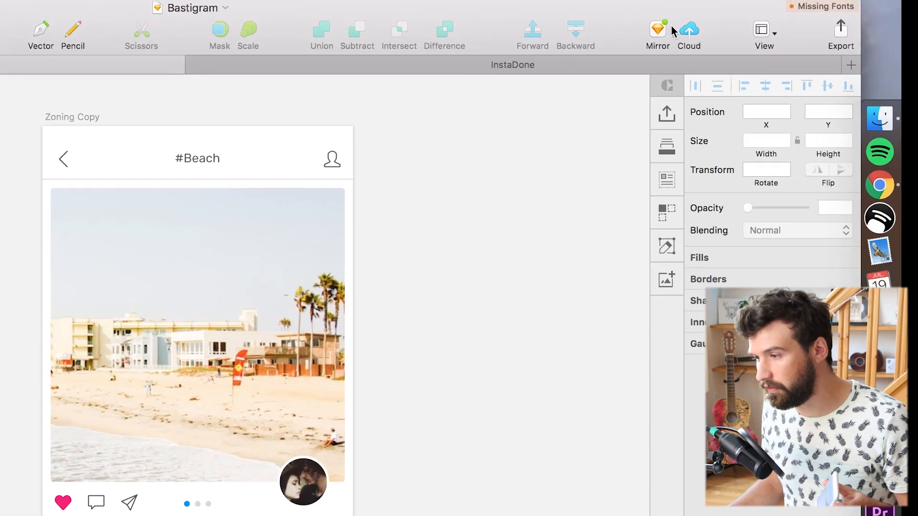
# Check which devices are connected through Mirror
pyautogui.click(640, 36)
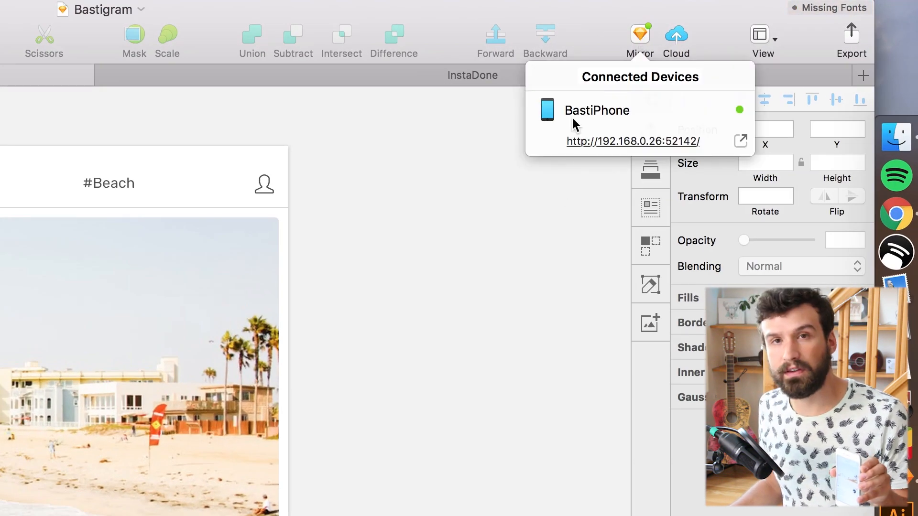
pyautogui.click(640, 38)
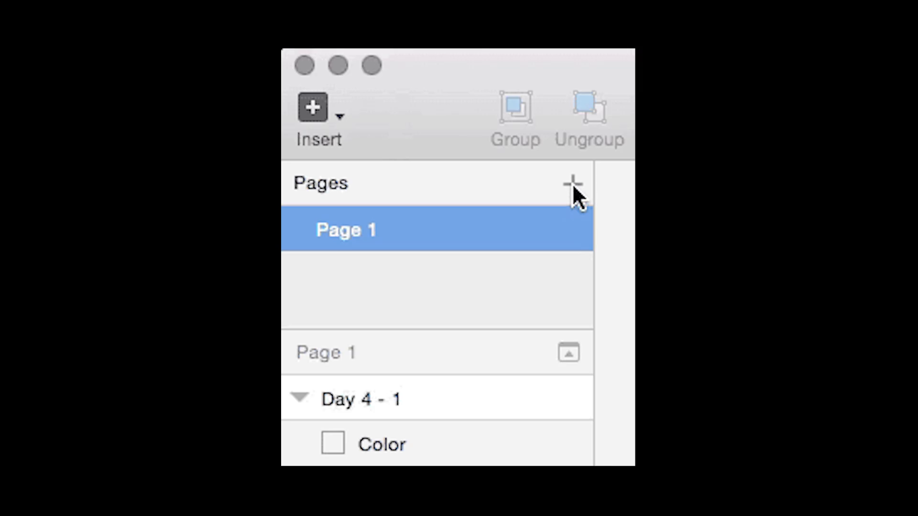
pyautogui.click(572, 183)
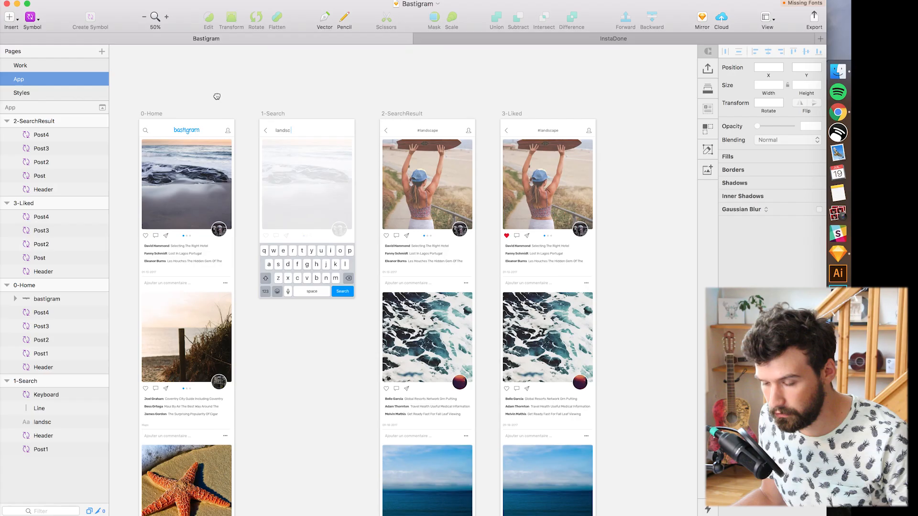
# Examine the 0-Home artboard on the App page, from its header symbol and logo down through the posts
pyautogui.moveTo(216, 96)
pyautogui.mouseDown()
pyautogui.moveTo(286, 94)
pyautogui.moveTo(264, 98)
pyautogui.moveTo(299, 108)
pyautogui.moveTo(330, 145)
pyautogui.moveTo(492, 268)
pyautogui.moveTo(535, 320)
pyautogui.mouseUp()
pyautogui.press('super+plus')
pyautogui.press('super+plus')
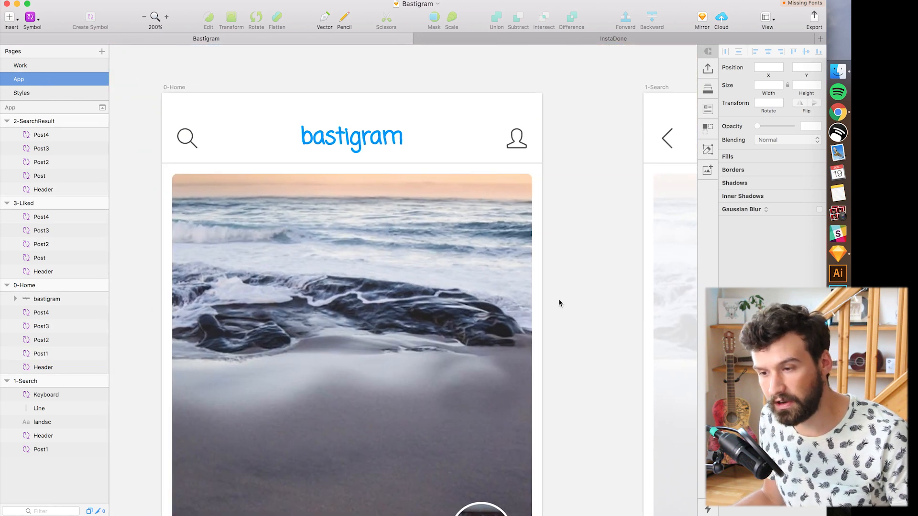
pyautogui.click(179, 138)
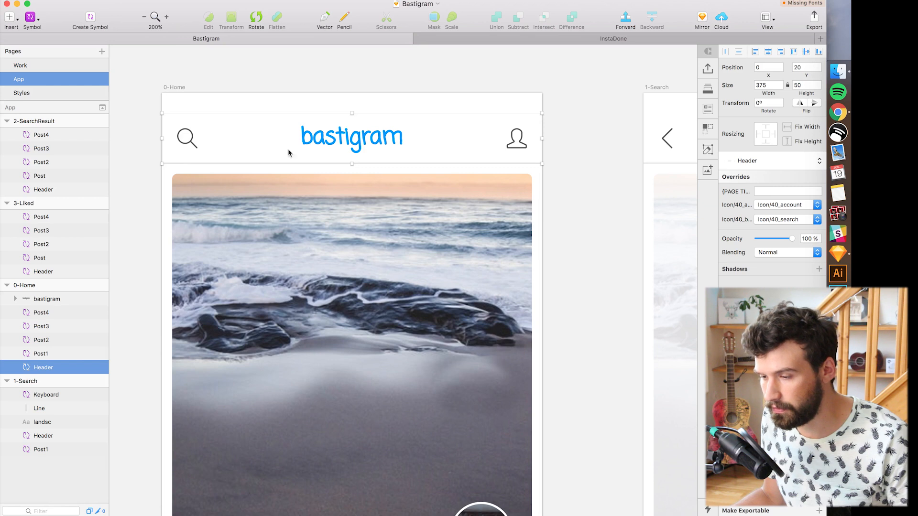
pyautogui.click(604, 203)
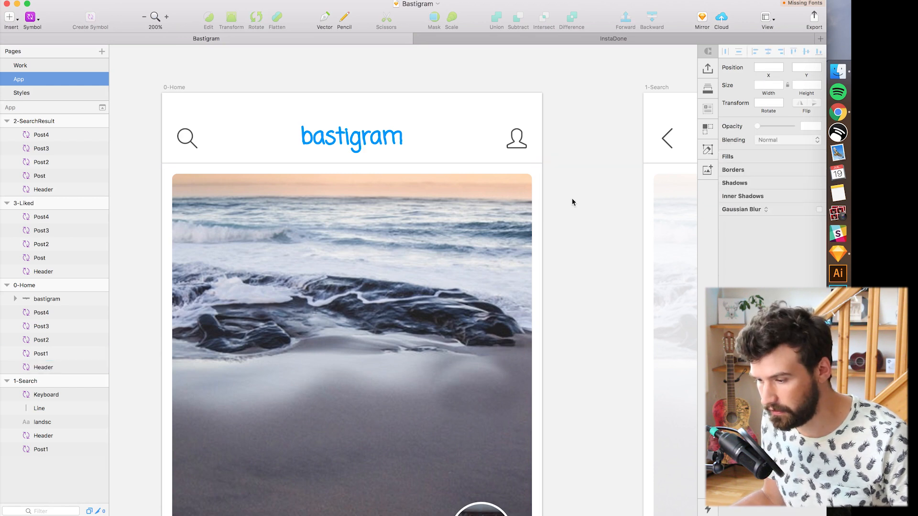
pyautogui.press('super+minus')
pyautogui.scroll(-3, 547, 245)
pyautogui.scroll(-6, 390, 256)
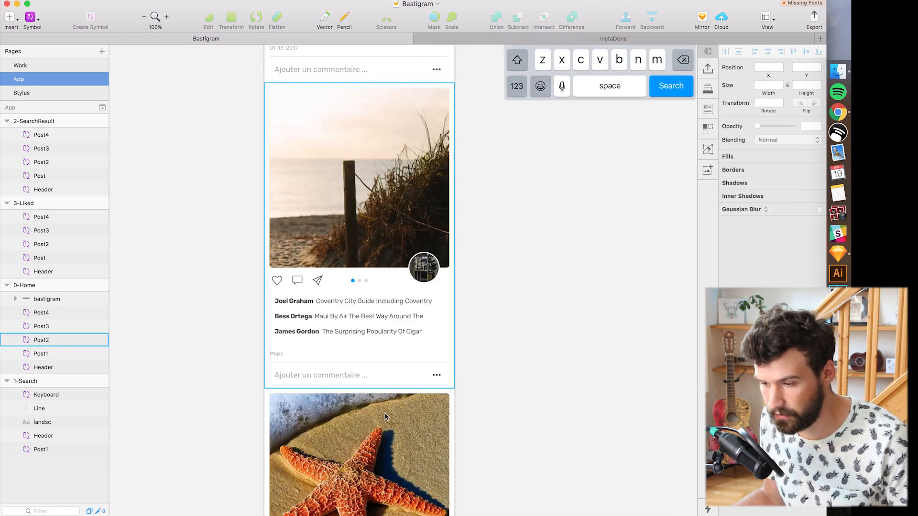
pyautogui.scroll(-8, 386, 417)
pyautogui.scroll(8, 392, 227)
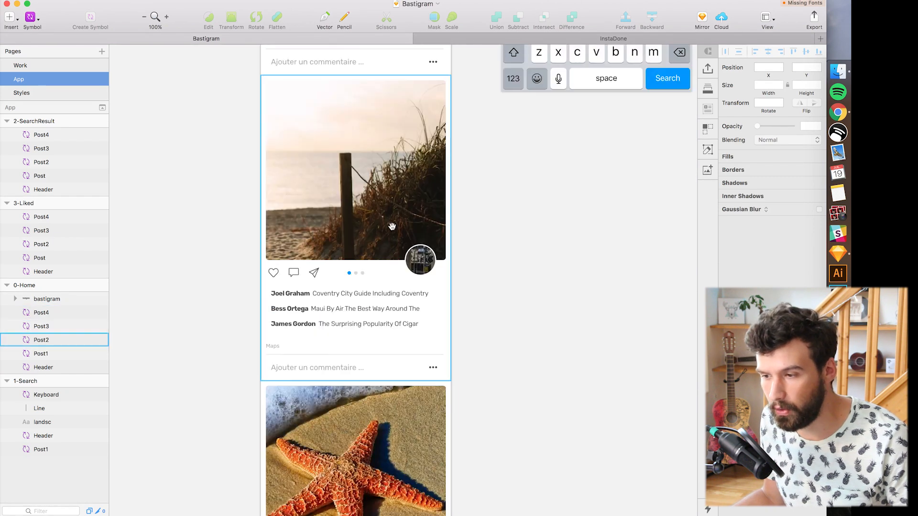
pyautogui.scroll(10, 392, 227)
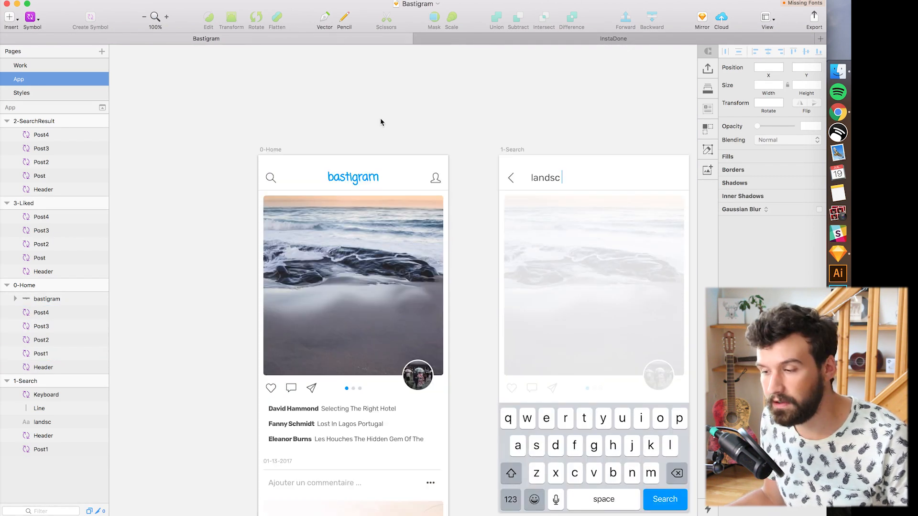
# Compare the 1-Search, 2-SearchResult and 3-Liked artboards, including their headers, posts and like icons
pyautogui.hscroll(7, 396, 121)
pyautogui.scroll(-2, 396, 121)
pyautogui.hscroll(2, 378, 110)
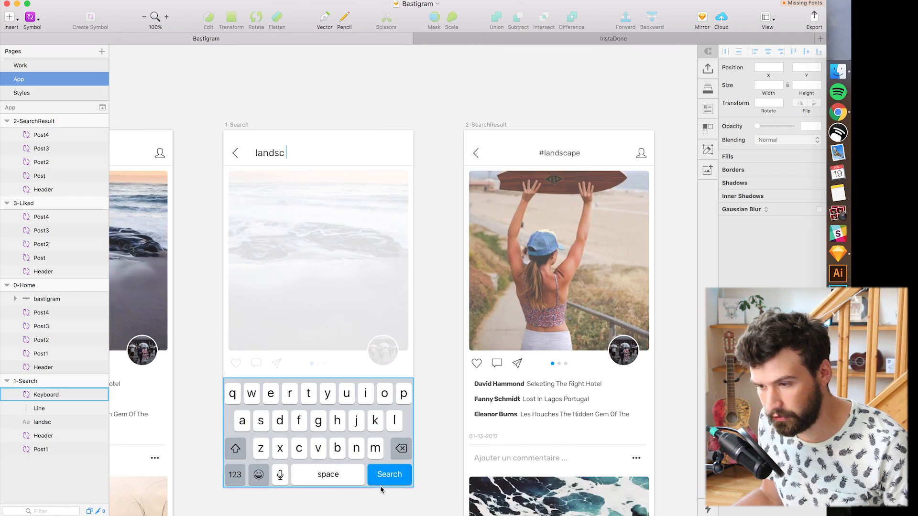
pyautogui.hscroll(10, 381, 116)
pyautogui.hscroll(3, 395, 107)
pyautogui.scroll(-1, 395, 107)
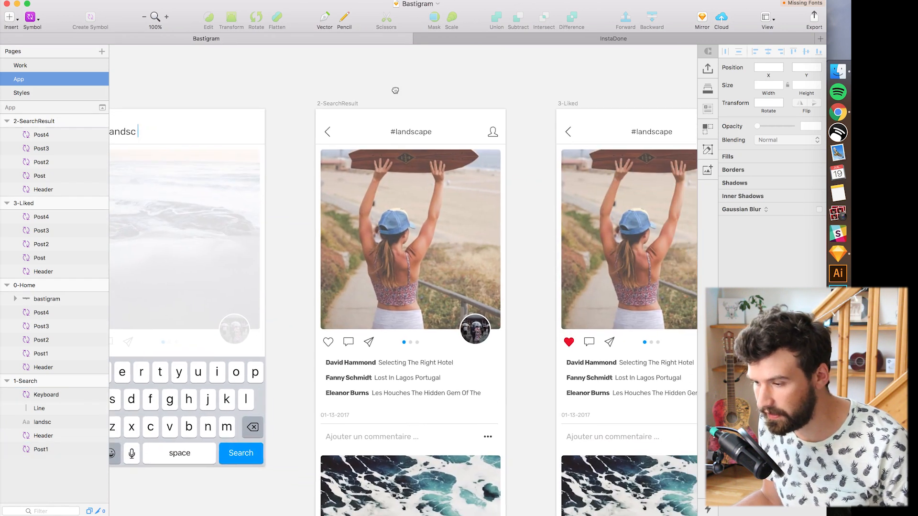
pyautogui.scroll(-10, 428, 280)
pyautogui.hscroll(2, 427, 280)
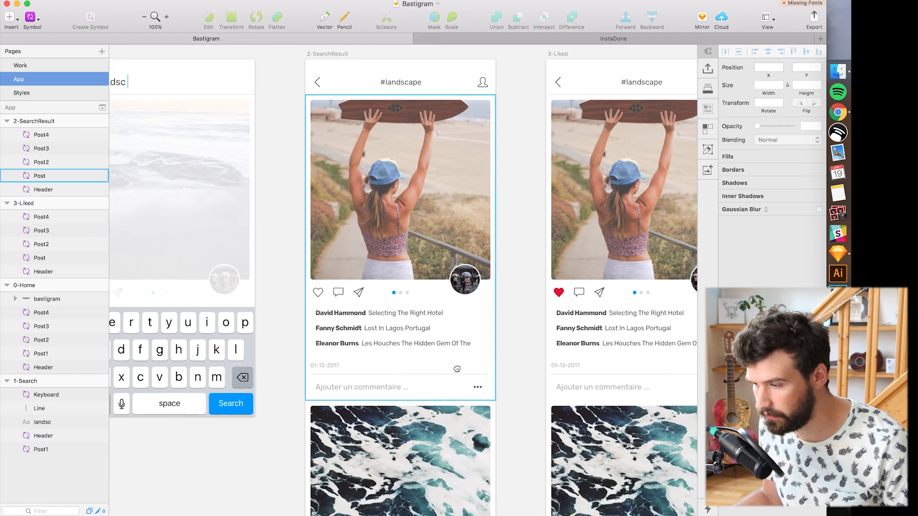
pyautogui.scroll(-6, 372, 234)
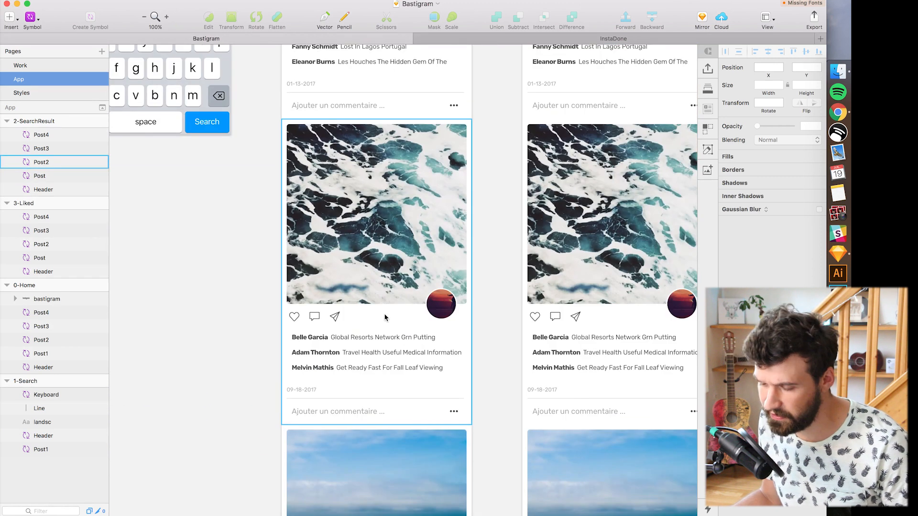
pyautogui.scroll(15, 384, 318)
pyautogui.hscroll(4, 377, 80)
pyautogui.scroll(1, 420, 84)
pyautogui.hscroll(1, 420, 84)
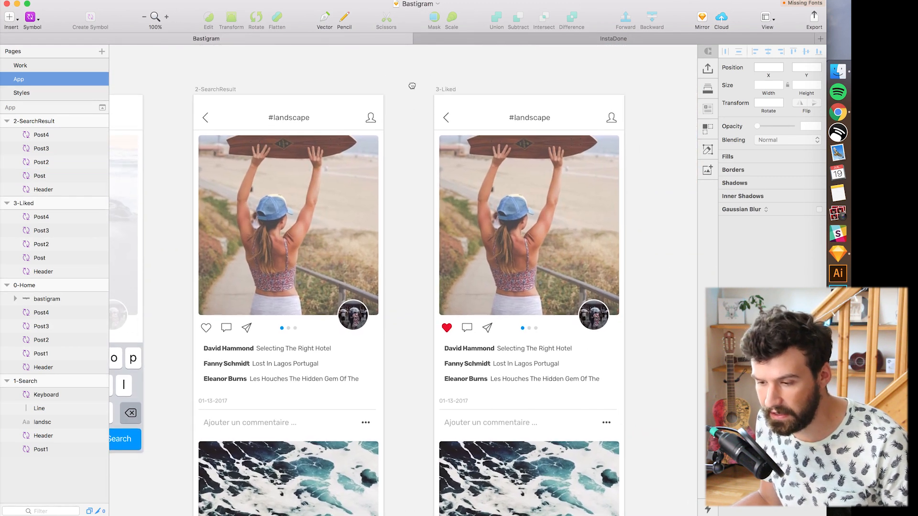
pyautogui.moveTo(409, 375); pyautogui.dragTo(478, 251)
pyautogui.press('super+minus')
pyautogui.moveTo(355, 486); pyautogui.dragTo(406, 515)
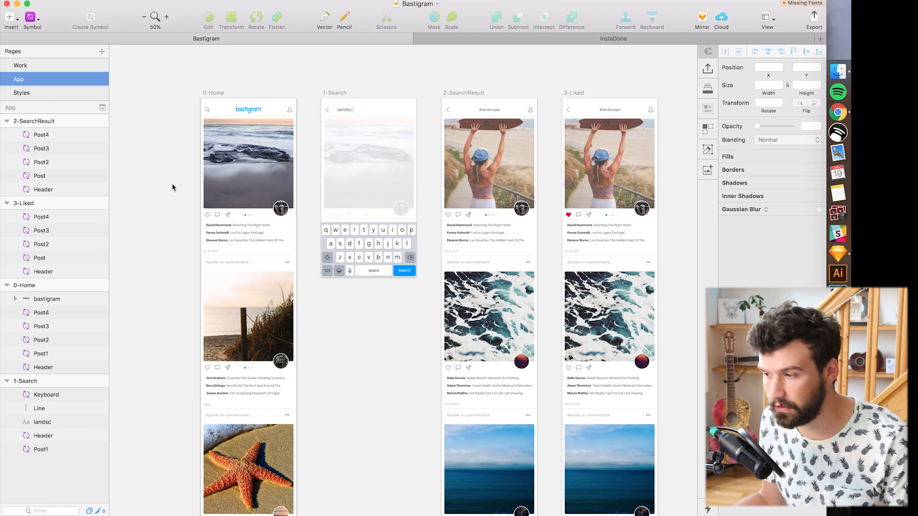
# Choose the Bastigram prototype as the InVision target in Craft Sync for the App page
pyautogui.click(46, 97)
pyautogui.scroll(1, 178, 195)
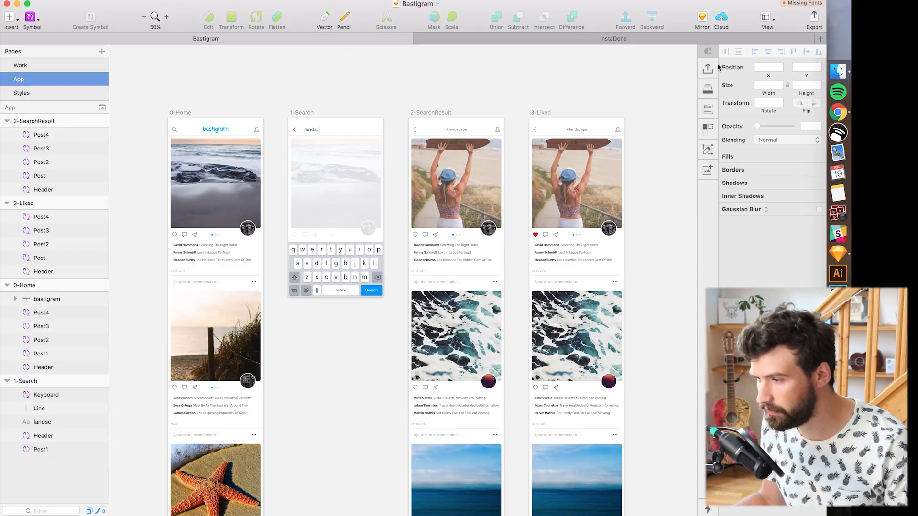
pyautogui.click(709, 68)
pyautogui.click(656, 92)
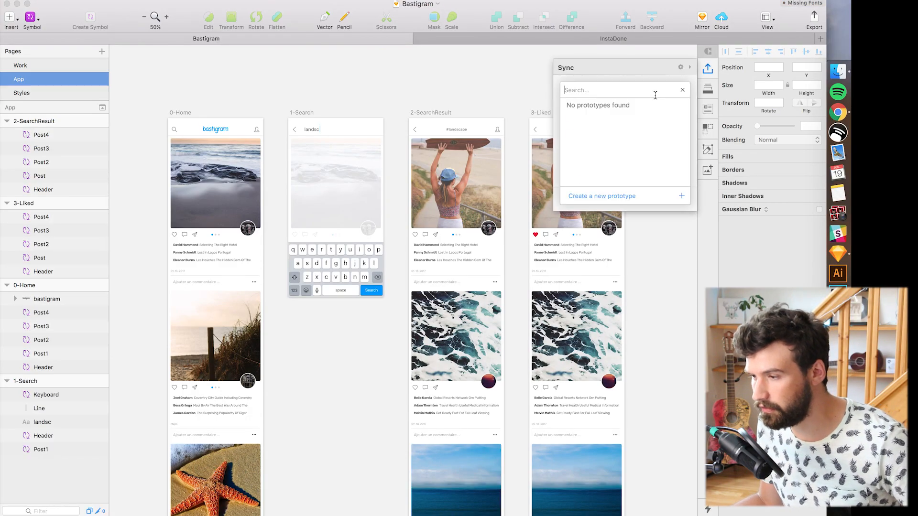
pyautogui.click(592, 119)
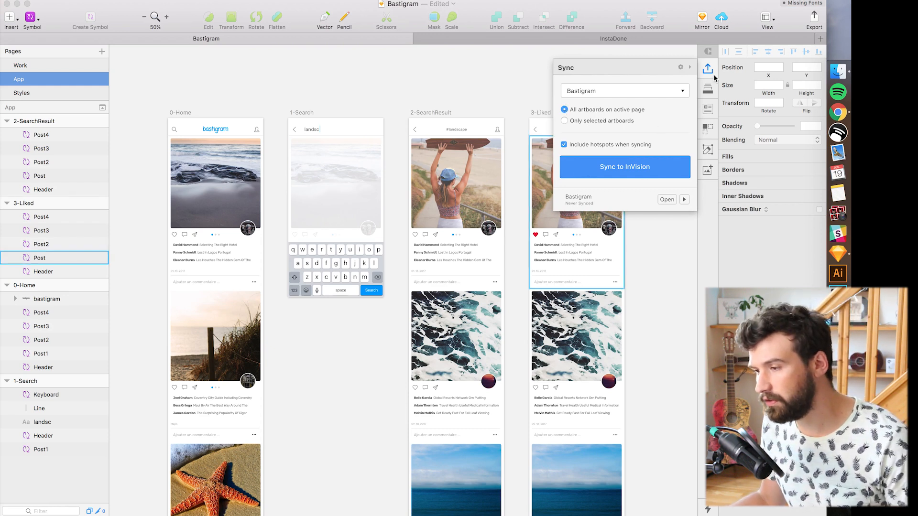
pyautogui.click(708, 70)
# Try to link the keyboard on the 1-Search artboard to the 2-SearchResult artboard in Craft's prototype mode
pyautogui.click(409, 187)
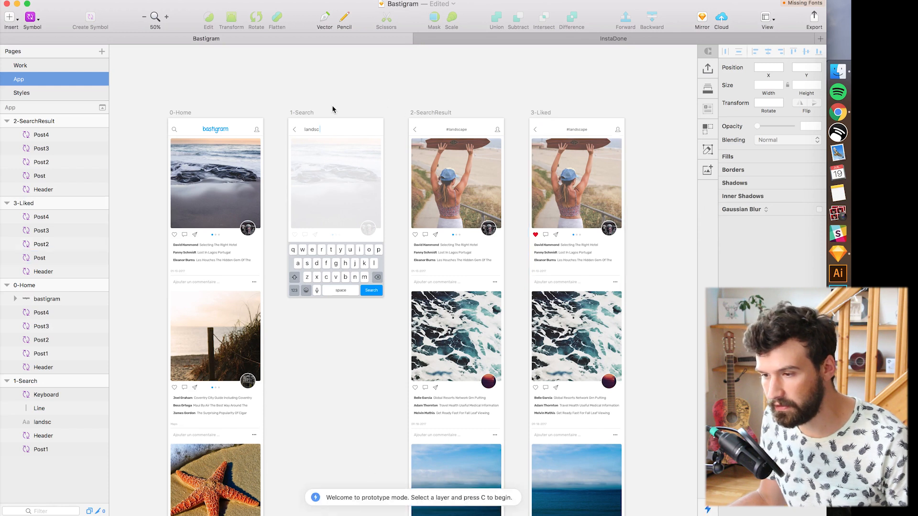
pyautogui.click(372, 286)
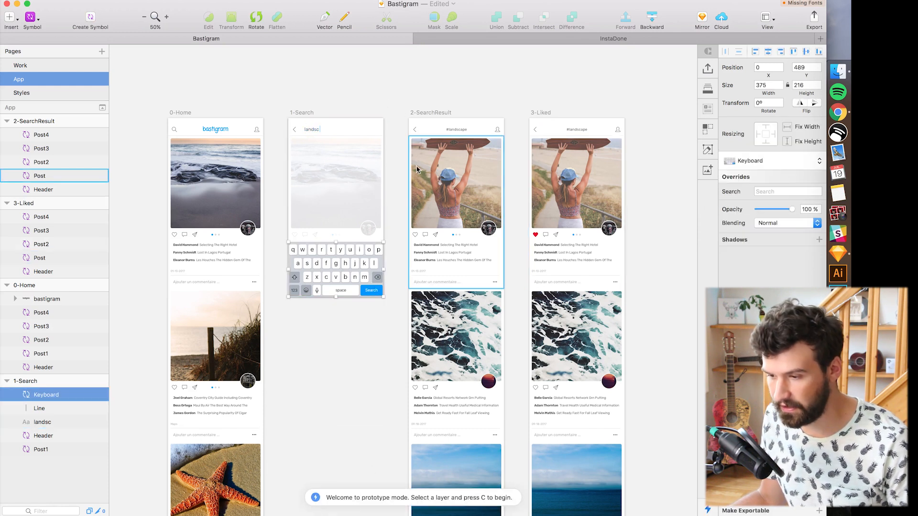
pyautogui.press('c')
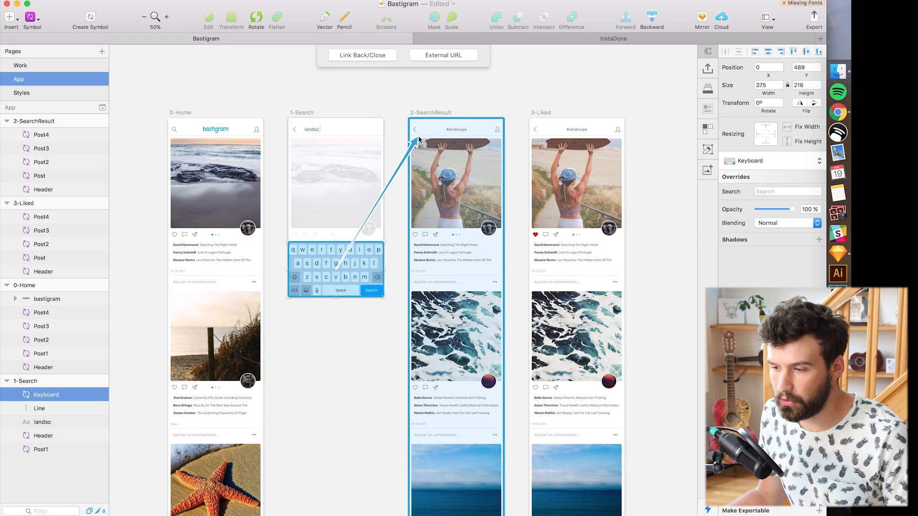
pyautogui.click(420, 116)
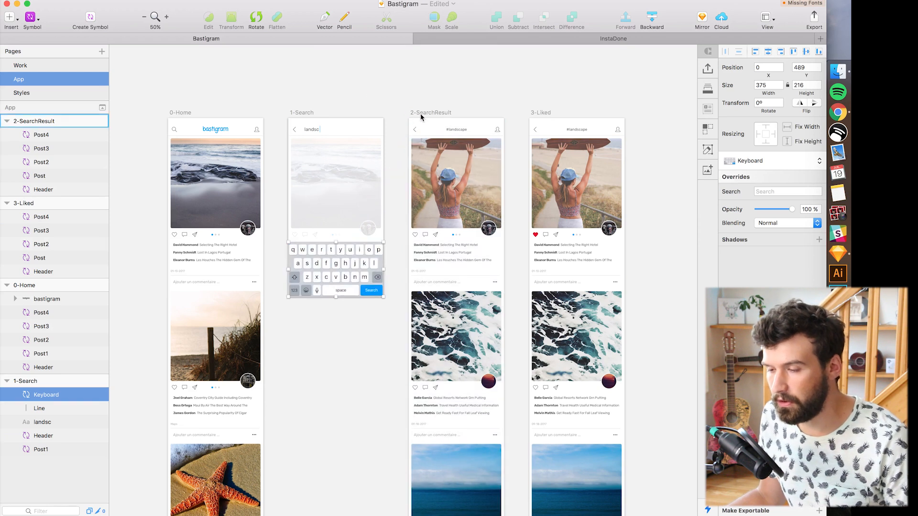
pyautogui.click(388, 93)
# Sync all artboards on the App page, including hotspots, to the Bastigram prototype in InVision
pyautogui.scroll(1, 385, 98)
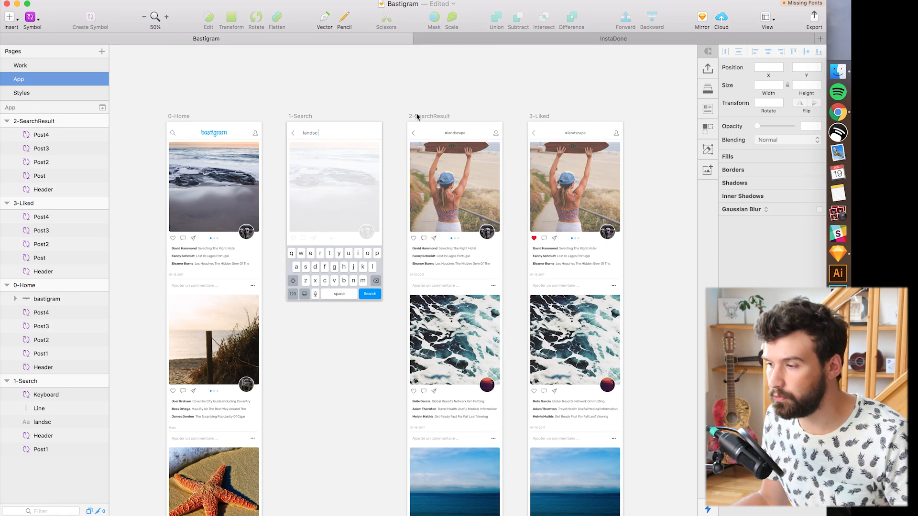
pyautogui.click(707, 72)
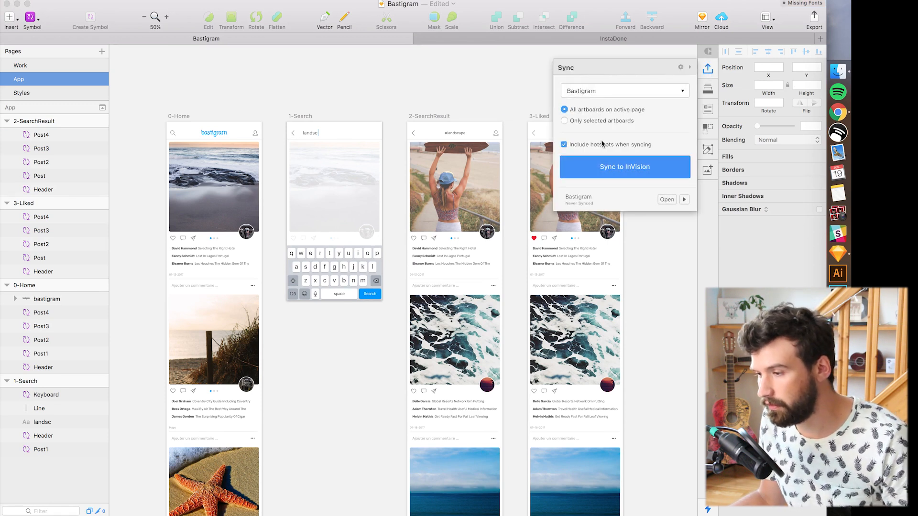
pyautogui.click(598, 166)
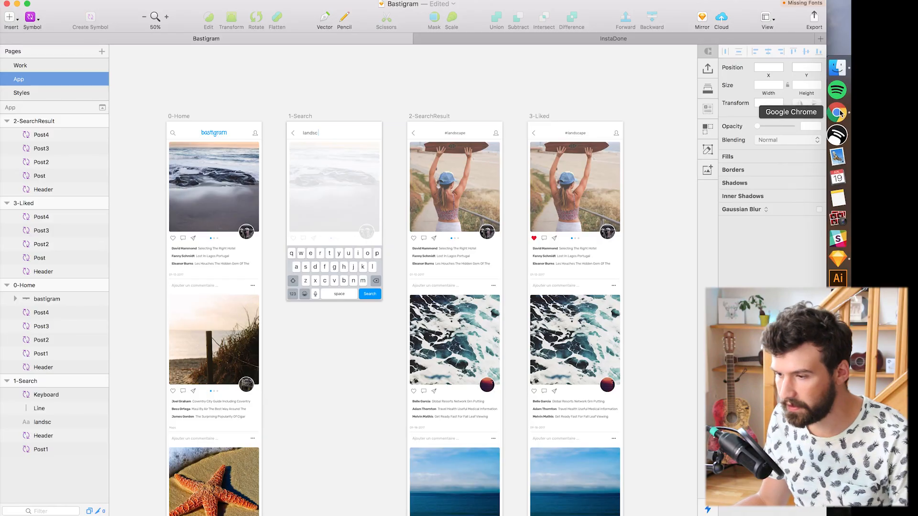
# Switch to Chrome and review the synced screens of the Bastigram prototype in InVision
pyautogui.click(837, 112)
pyautogui.scroll(-2, 312, 198)
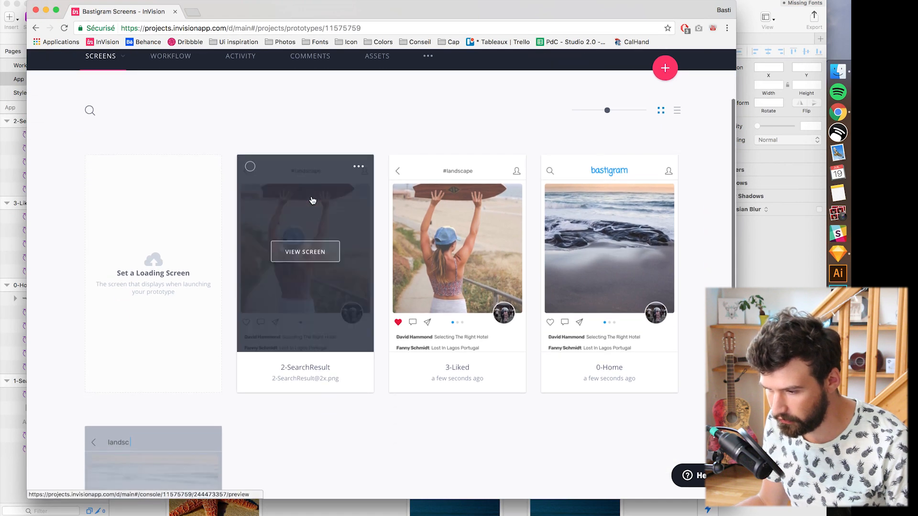
pyautogui.scroll(-3, 312, 458)
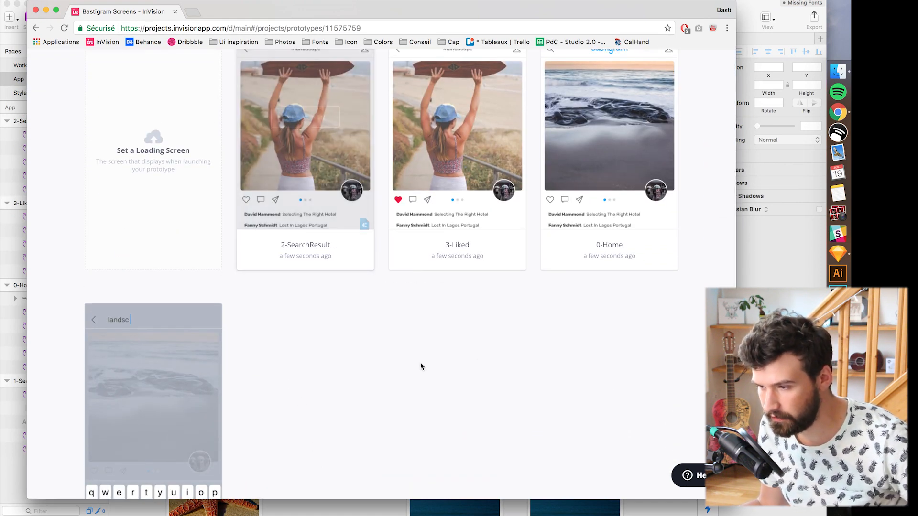
pyautogui.scroll(3, 420, 362)
pyautogui.scroll(-5, 401, 401)
pyautogui.scroll(6, 400, 400)
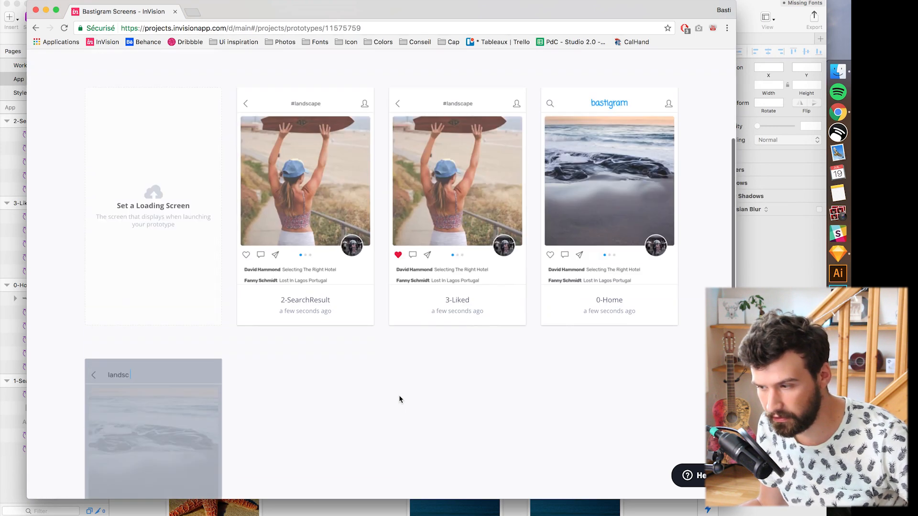
# Sort the prototype's screens alphanumerically and reduce the size of their thumbnails
pyautogui.click(430, 144)
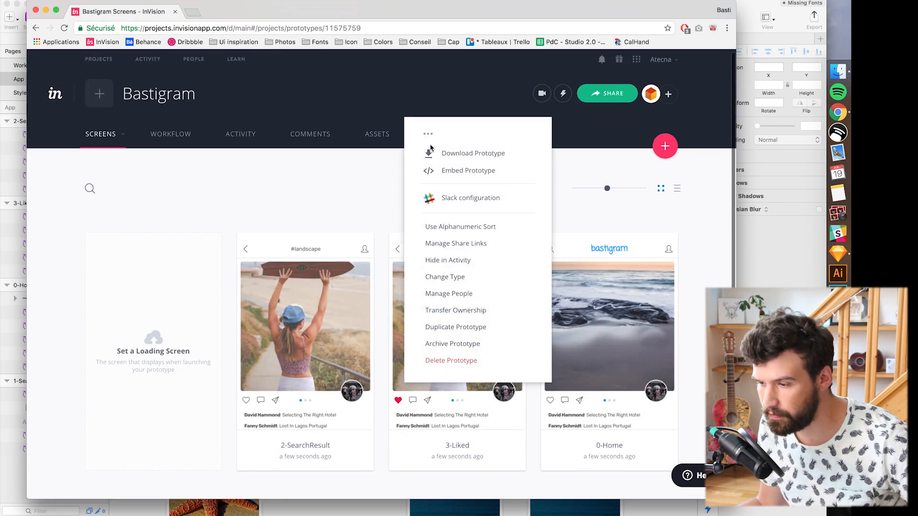
pyautogui.click(459, 226)
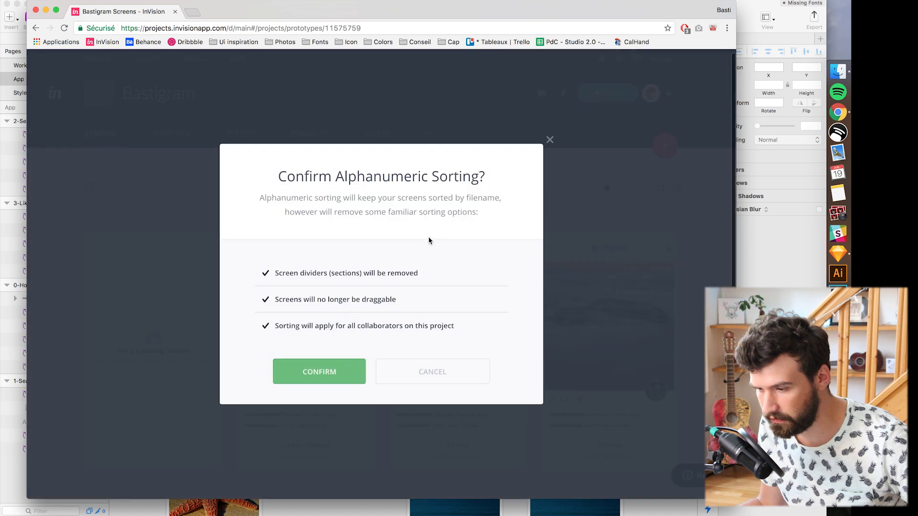
pyautogui.click(348, 372)
pyautogui.scroll(-4, 461, 426)
pyautogui.moveTo(606, 87); pyautogui.dragTo(588, 87)
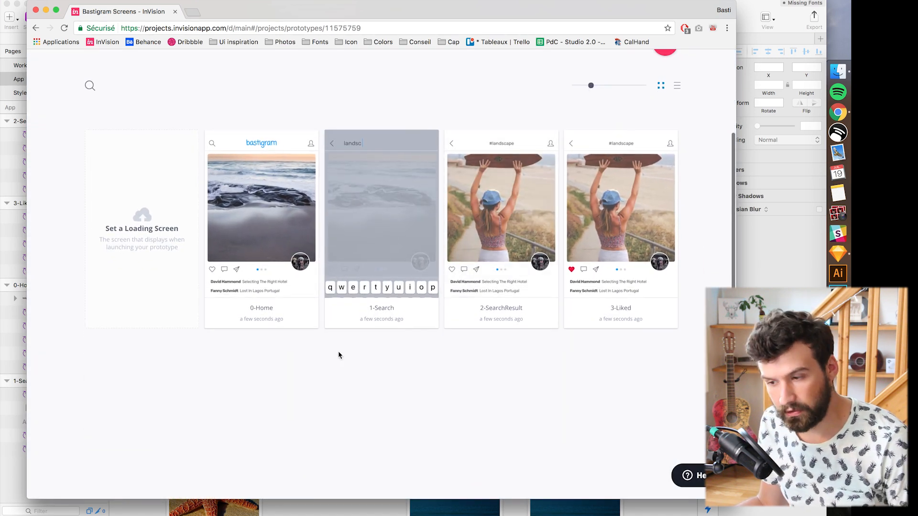
# Open the 0-Home screen for building and set a fixed header that ends just below the bastigram logo bar
pyautogui.click(273, 224)
pyautogui.moveTo(486, 100); pyautogui.dragTo(486, 127)
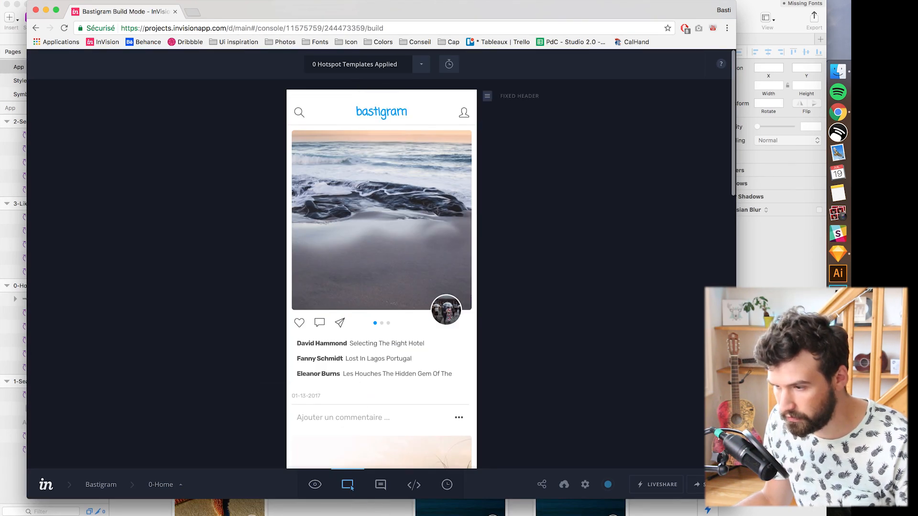
# Add a hotspot over the search icon on 0-Home, linked to 1-Search with a Tap gesture and Instant transition
pyautogui.moveTo(288, 94); pyautogui.dragTo(322, 125)
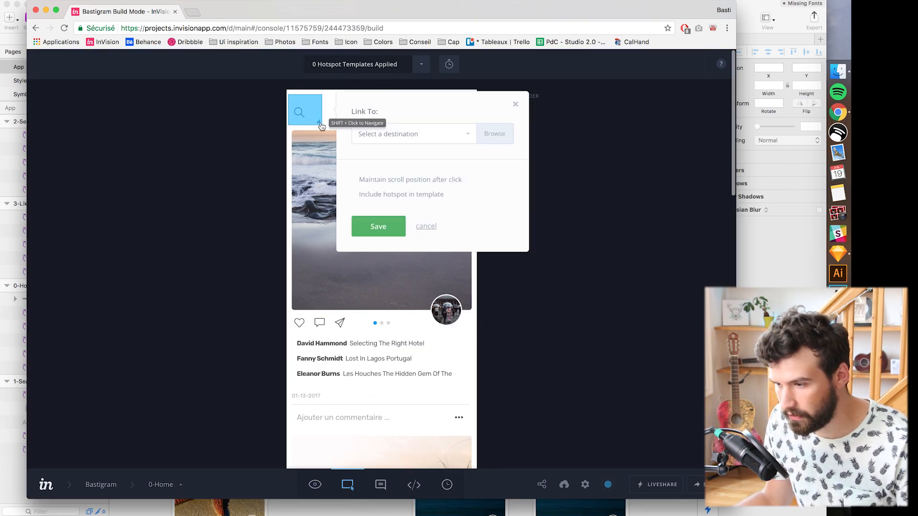
pyautogui.click(395, 135)
pyautogui.click(417, 141)
pyautogui.click(417, 141)
pyautogui.click(373, 298)
pyautogui.click(452, 184)
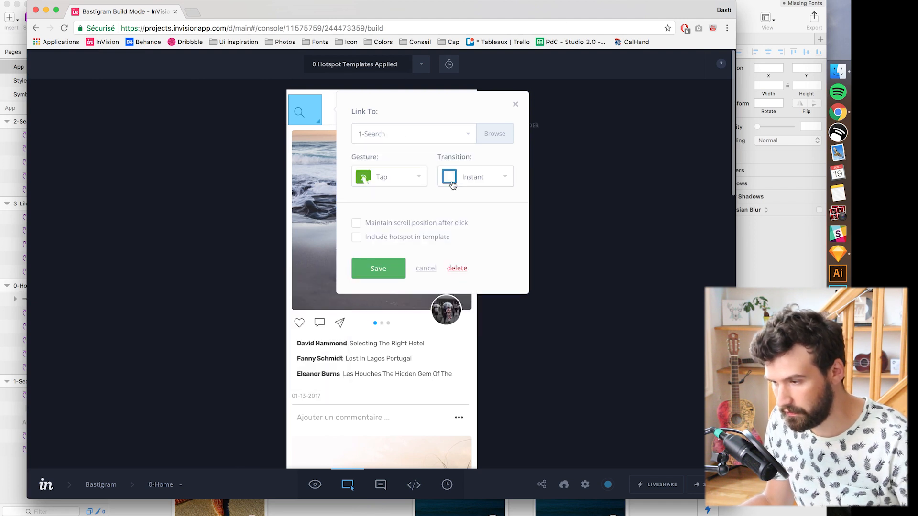
pyautogui.click(467, 198)
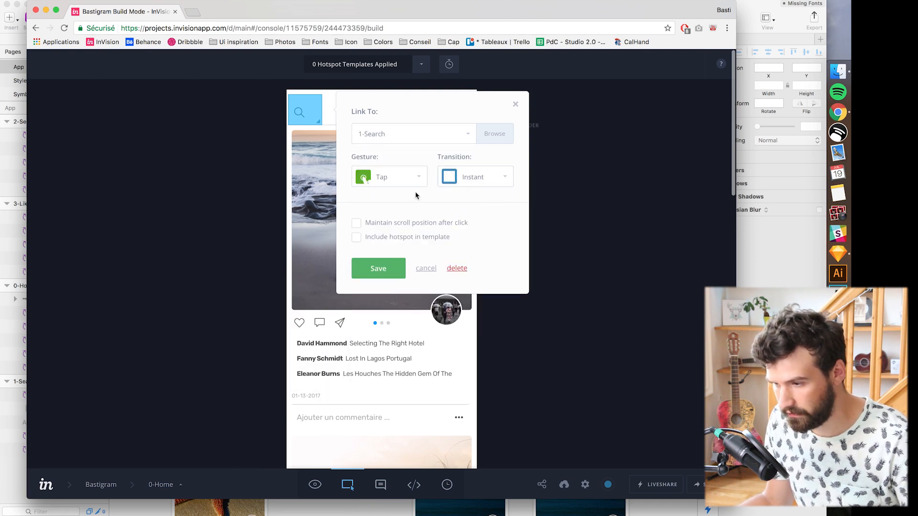
pyautogui.click(380, 276)
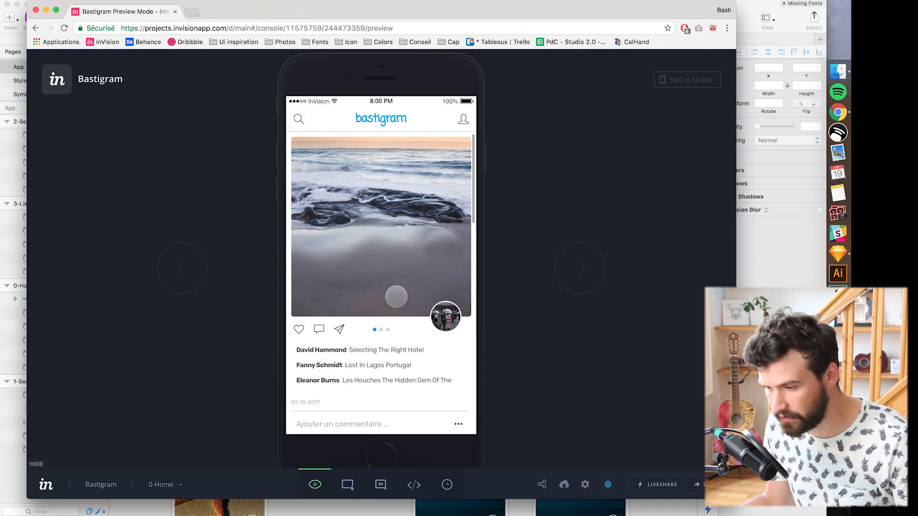
# Test the fixed header of 0-Home by scrolling its preview, and follow the search icon's hotspot
pyautogui.scroll(-3, 395, 297)
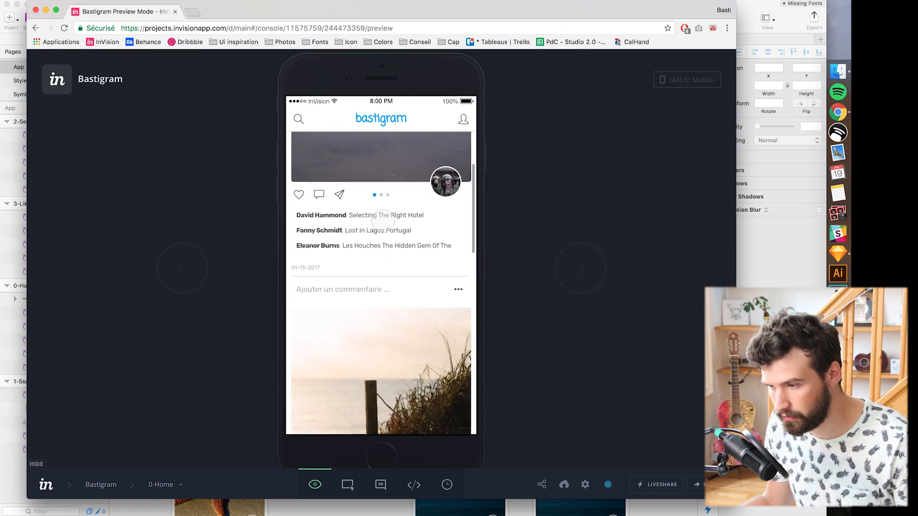
pyautogui.scroll(3, 386, 221)
pyautogui.scroll(-5, 389, 194)
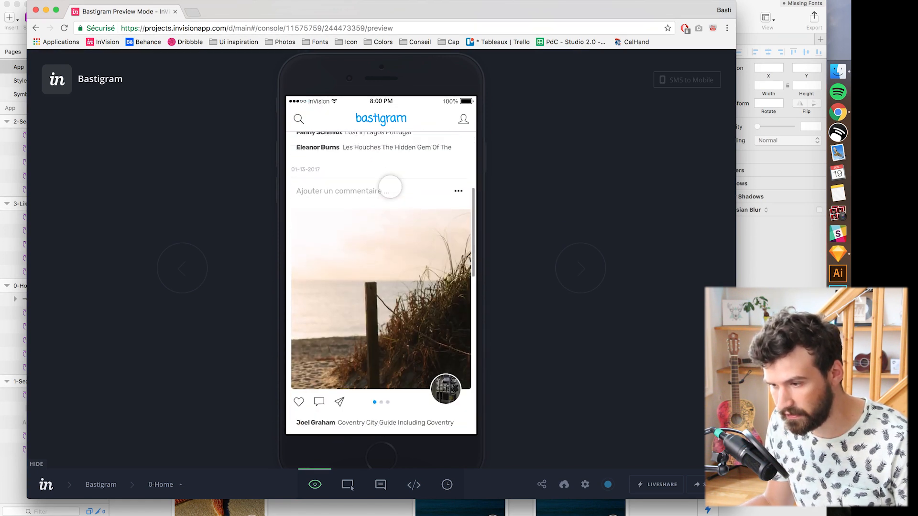
pyautogui.scroll(5, 390, 187)
pyautogui.click(299, 119)
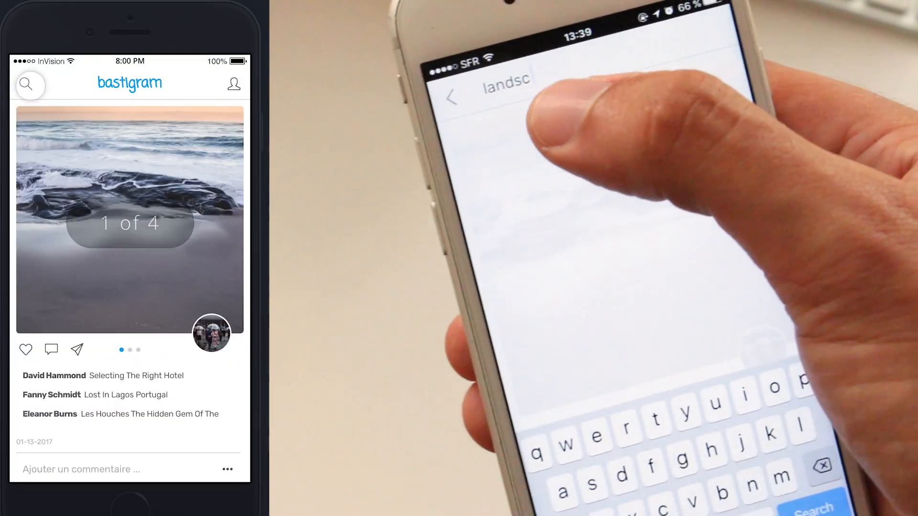
pyautogui.click(31, 85)
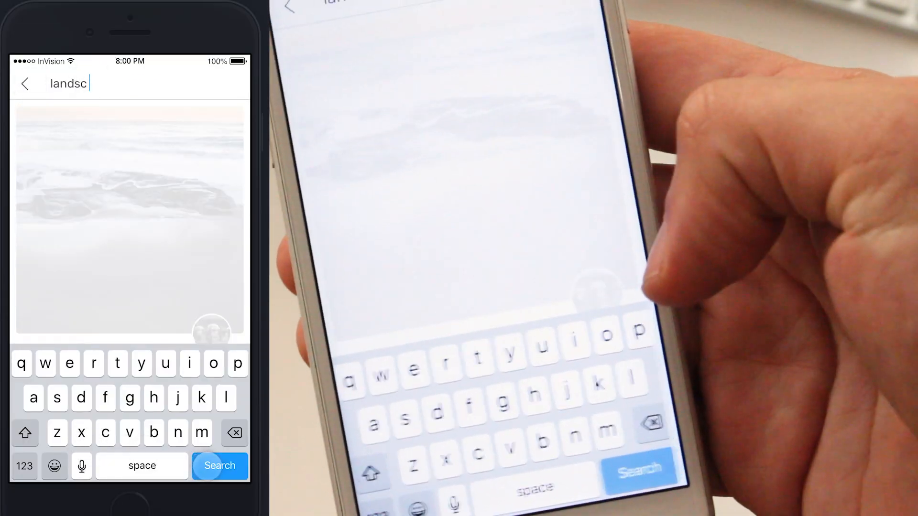
# Test the keyboard's Search link, the scrolling of the #landscape results, the first post's like icon and the back arrow
pyautogui.click(216, 465)
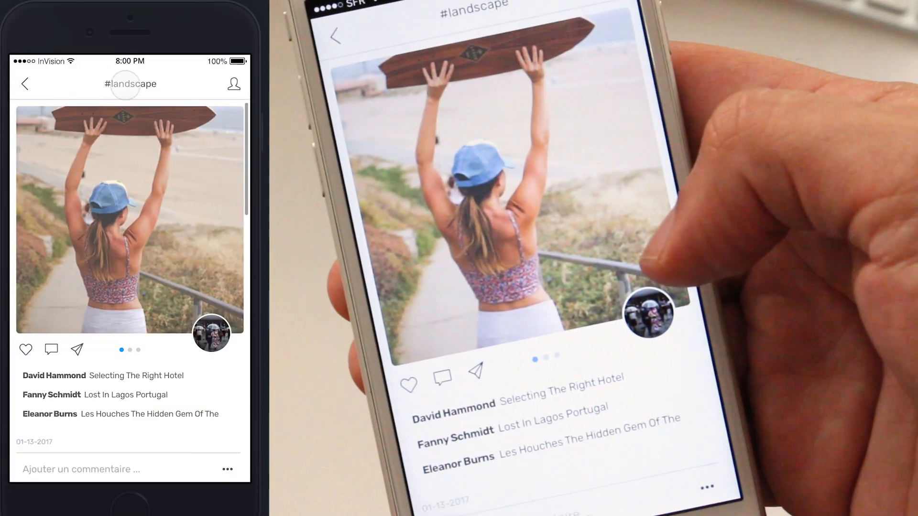
pyautogui.scroll(-10, 139, 231)
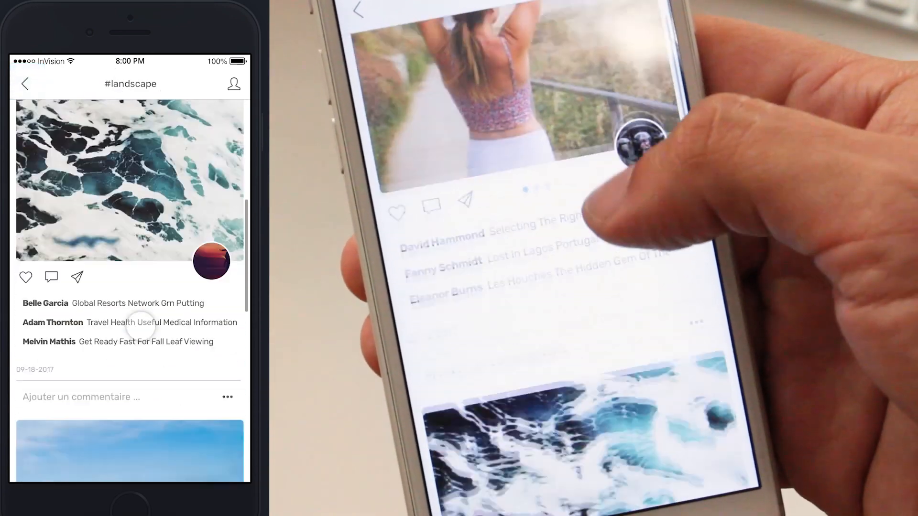
pyautogui.scroll(10, 139, 323)
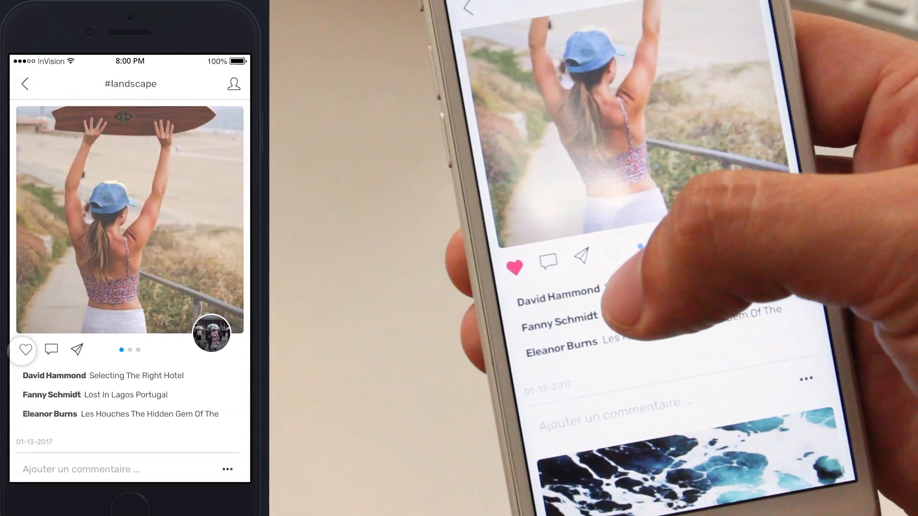
pyautogui.click(26, 350)
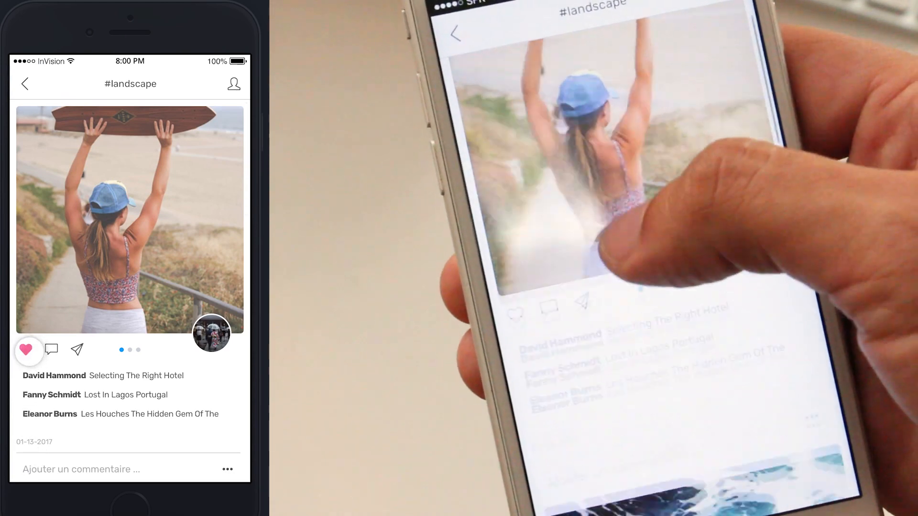
pyautogui.click(25, 83)
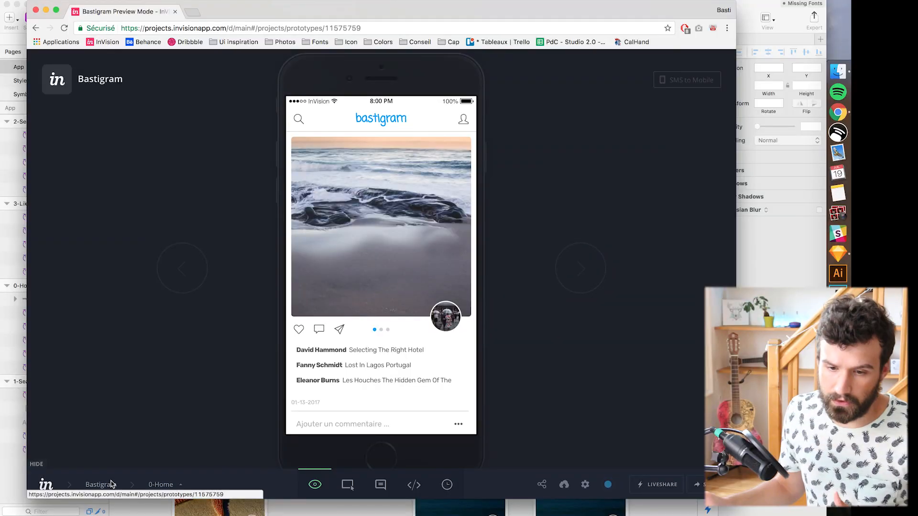
# Move the 0-Home screen from In Progress to Needs Review on the Bastigram prototype's workflow board
pyautogui.click(111, 485)
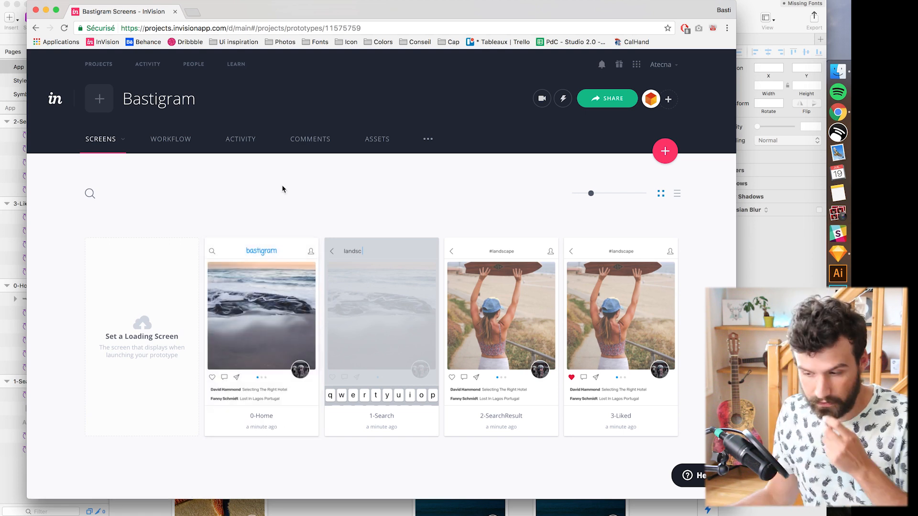
pyautogui.click(172, 140)
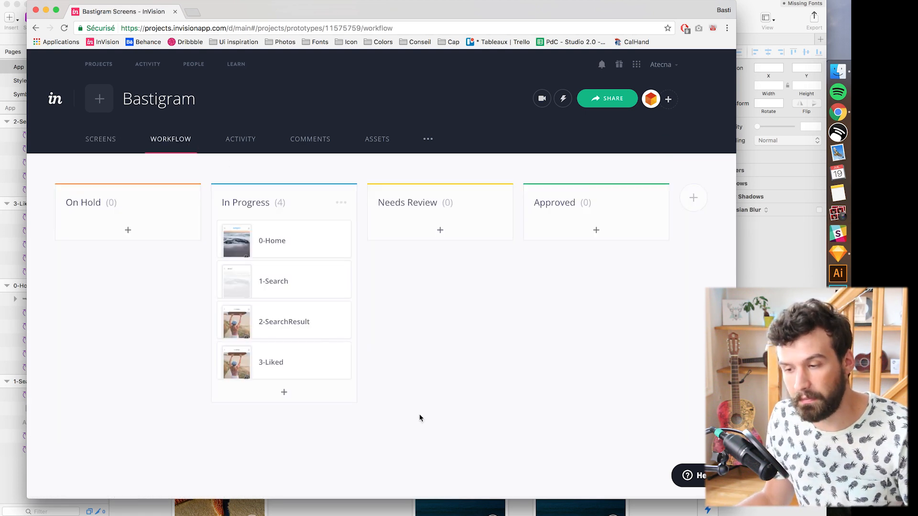
pyautogui.moveTo(280, 245); pyautogui.dragTo(416, 236)
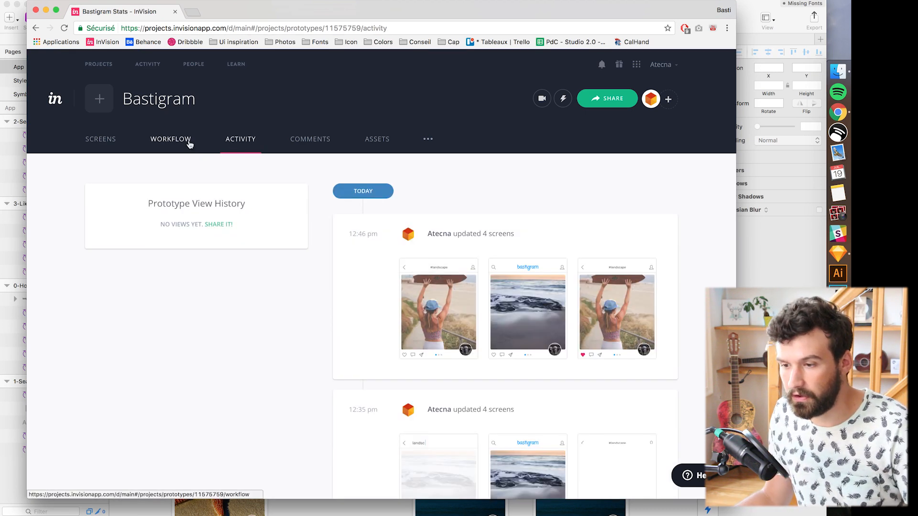
# Check the Bastigram prototype's activity feed and its comments page
pyautogui.click(190, 144)
pyautogui.click(245, 143)
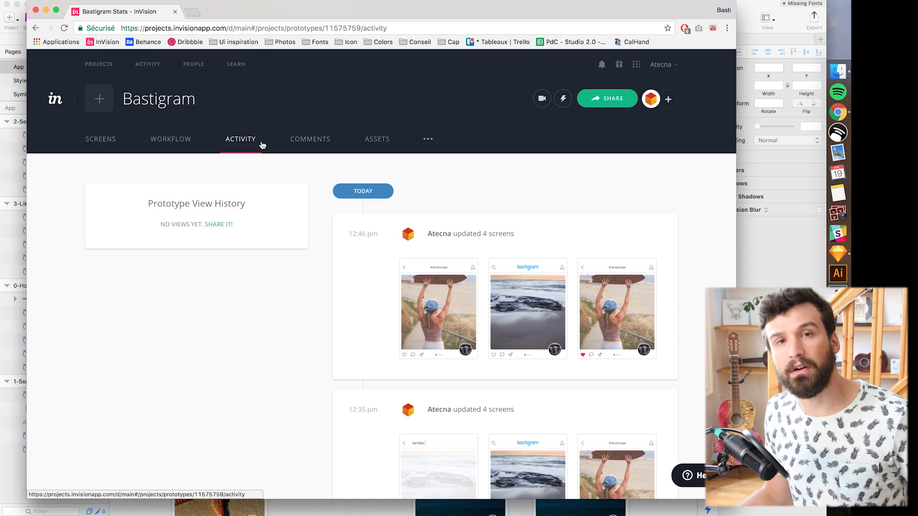
pyautogui.click(309, 139)
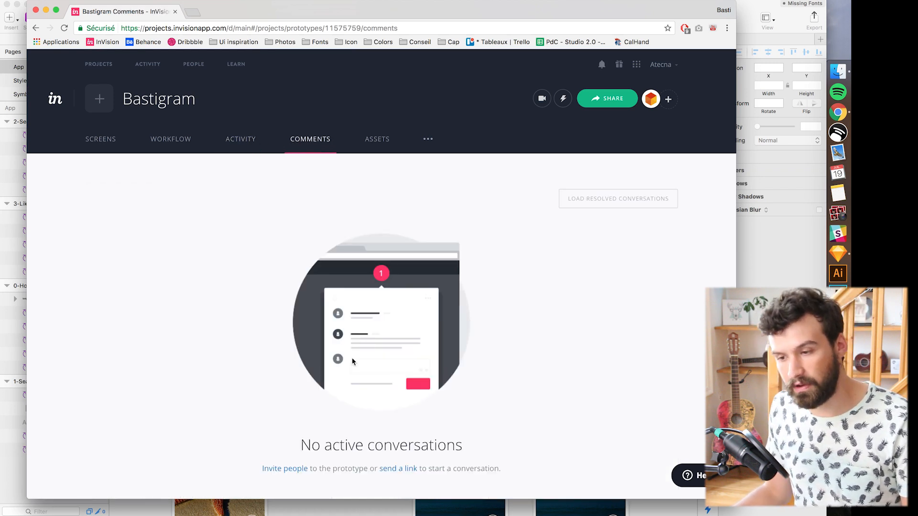
# Post the comment "Le logo n'est pas bon" on the bastigram logo of the 0-Home screen
pyautogui.click(120, 140)
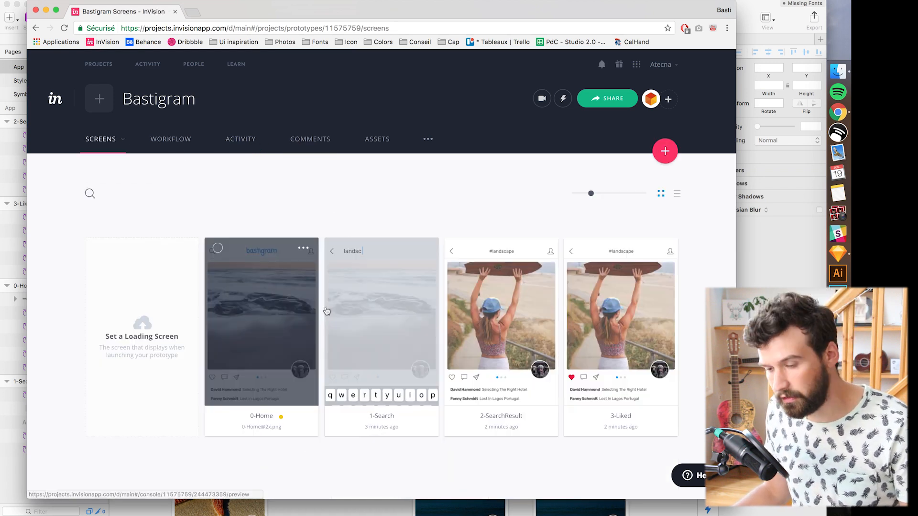
pyautogui.click(293, 290)
pyautogui.click(381, 485)
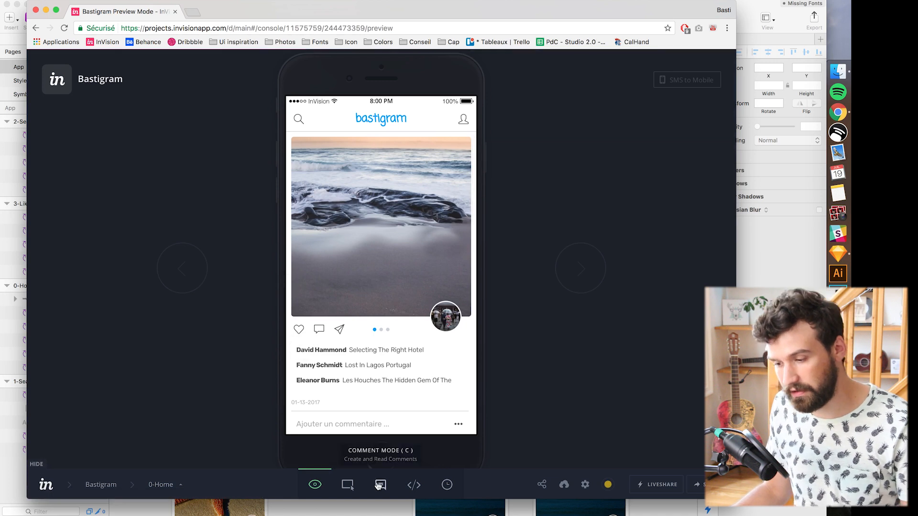
pyautogui.click(399, 116)
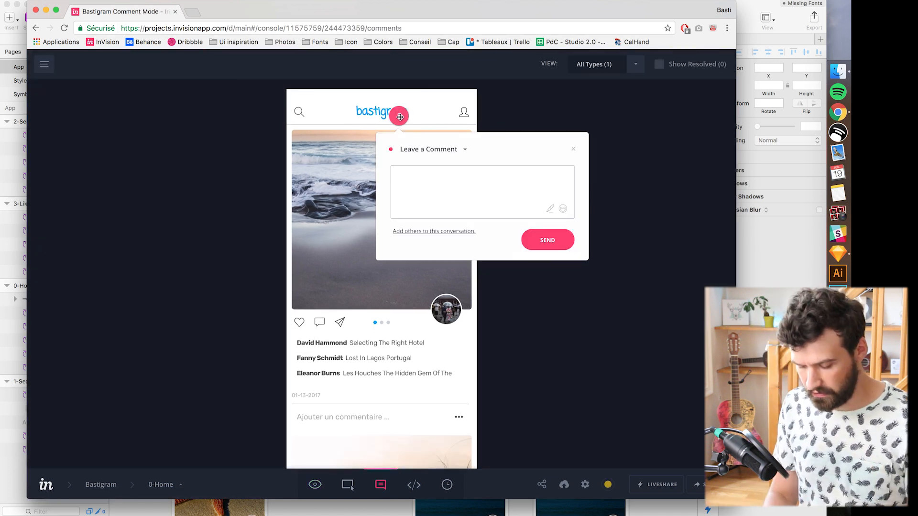
pyautogui.write("Le logo n'est pas b")
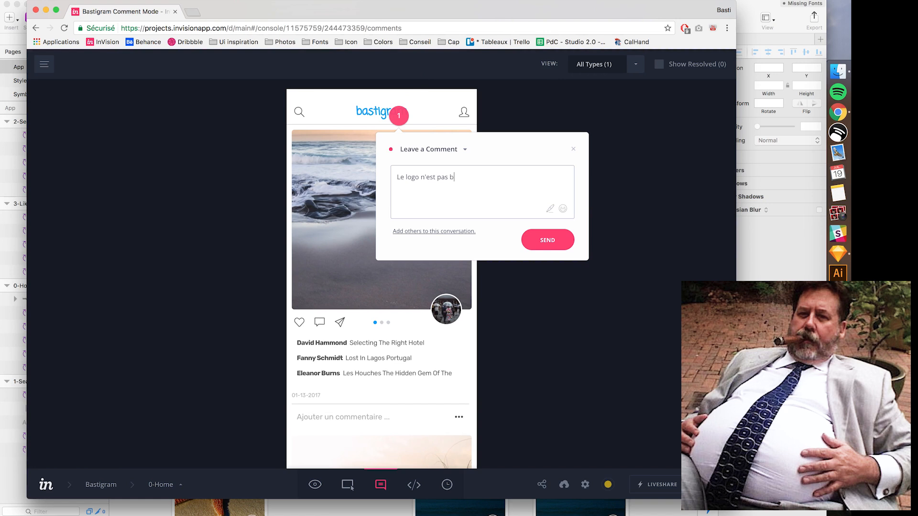
pyautogui.write('on')
pyautogui.click(563, 238)
pyautogui.click(613, 250)
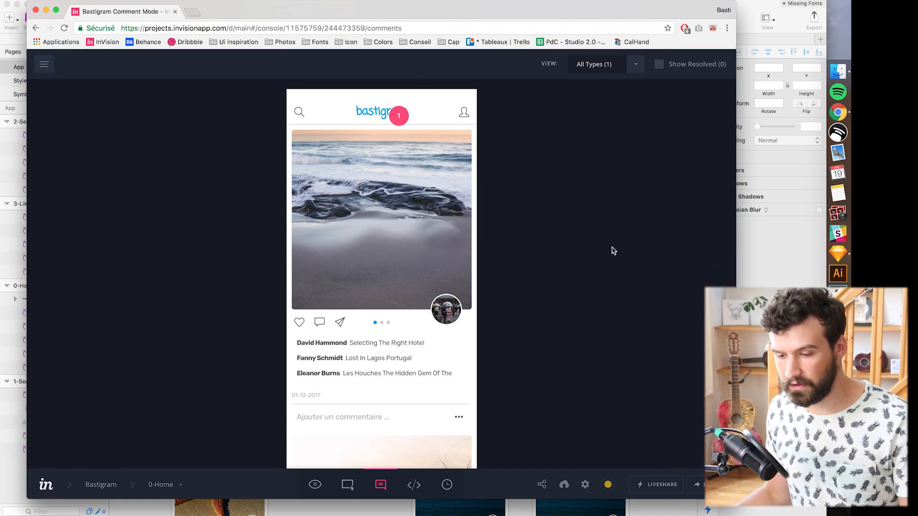
# Reply "J'ai mis à jour le logo" to the logo conversation from the Bastigram prototype's comments page
pyautogui.click(114, 485)
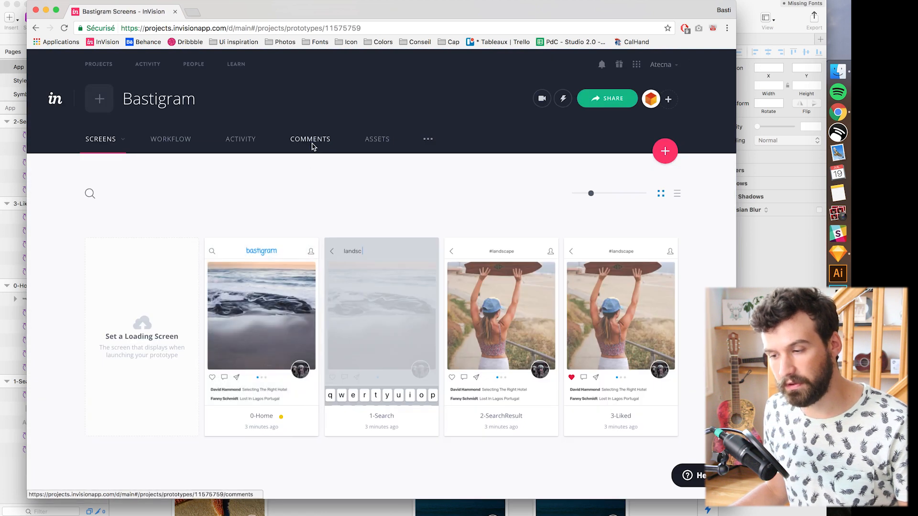
pyautogui.click(310, 140)
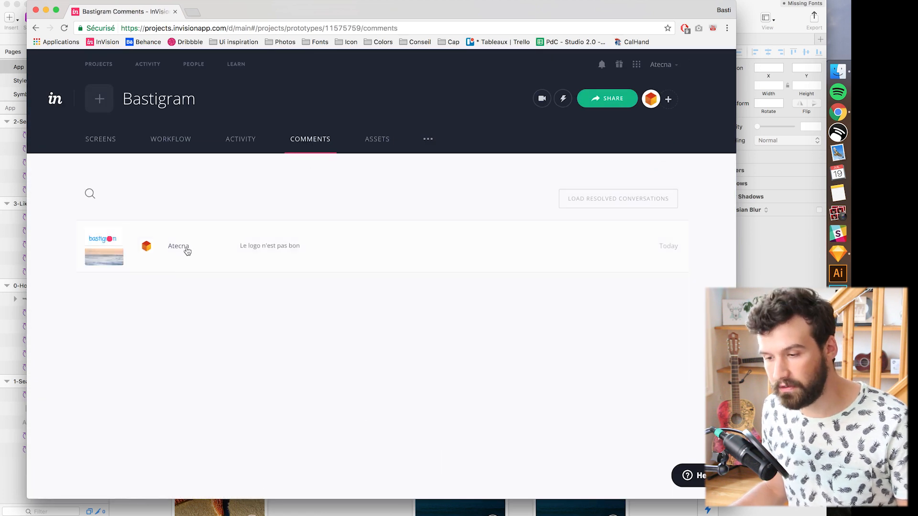
pyautogui.click(269, 252)
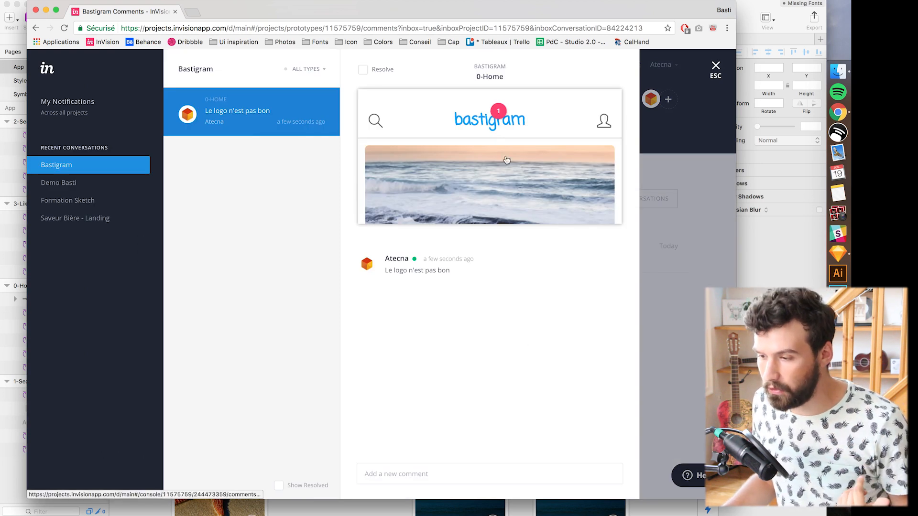
pyautogui.click(414, 469)
pyautogui.write("J'ai mis à jour le logo")
pyautogui.click(597, 486)
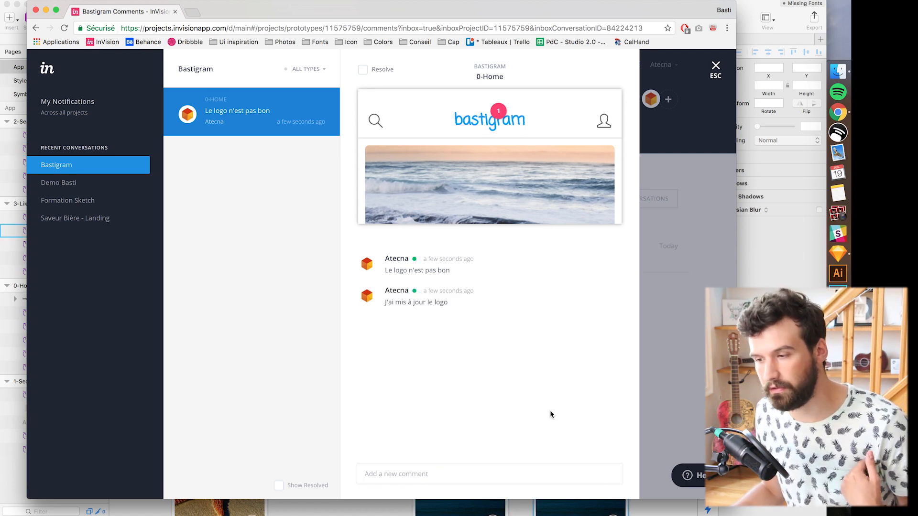
# Mark the logo conversation as resolved, check the conversation type filter and show resolved conversations
pyautogui.click(363, 70)
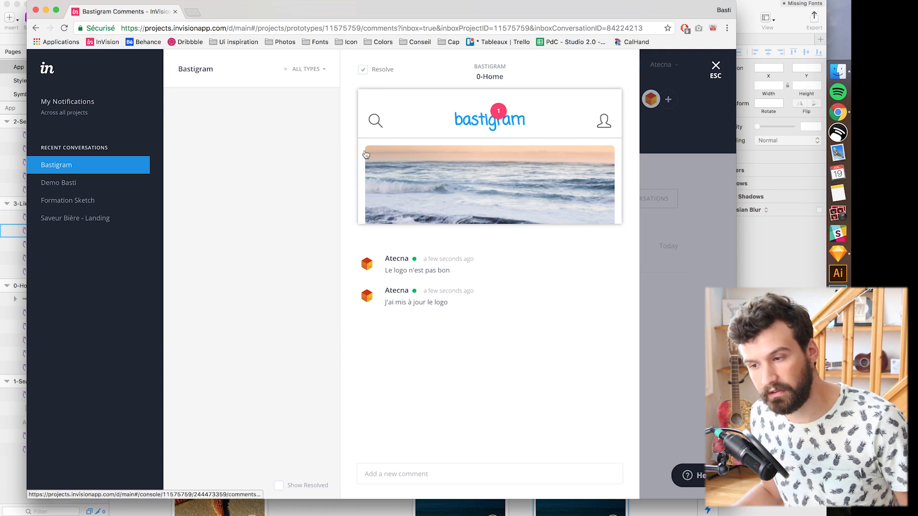
pyautogui.click(314, 69)
pyautogui.click(317, 70)
pyautogui.click(278, 486)
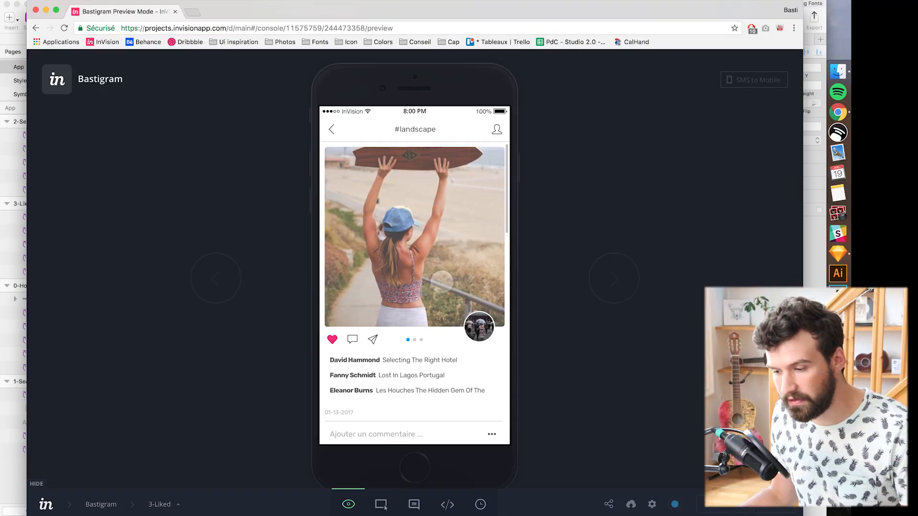
# Inspect the 3-Liked screen's document colors and the first post photo's dimensions, spacing and CSS
pyautogui.click(448, 509)
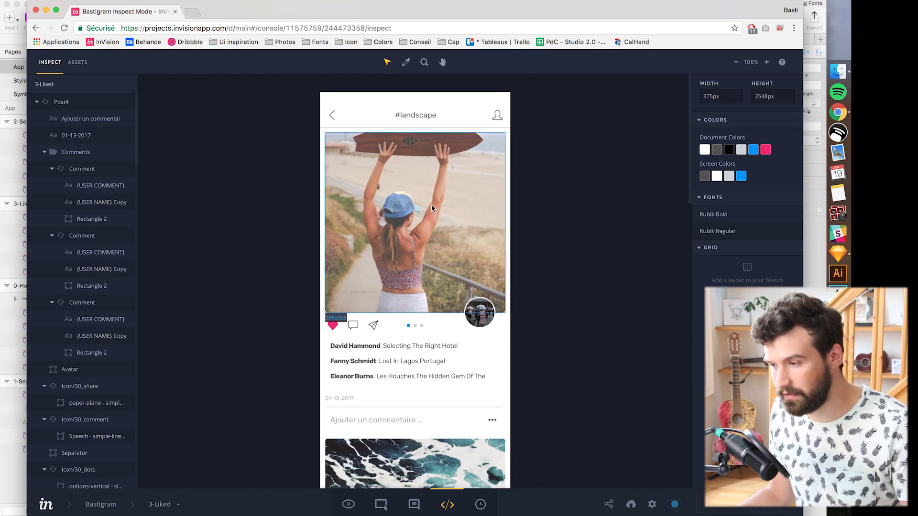
pyautogui.click(717, 149)
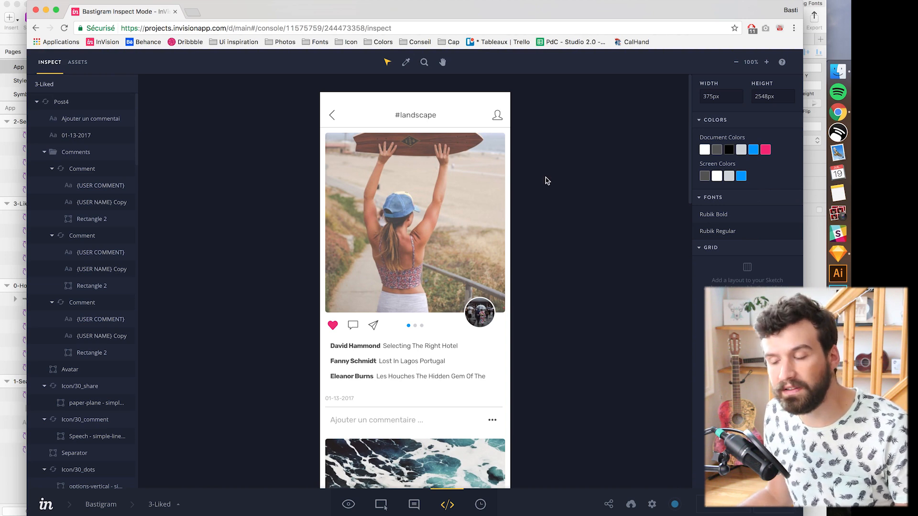
pyautogui.click(480, 174)
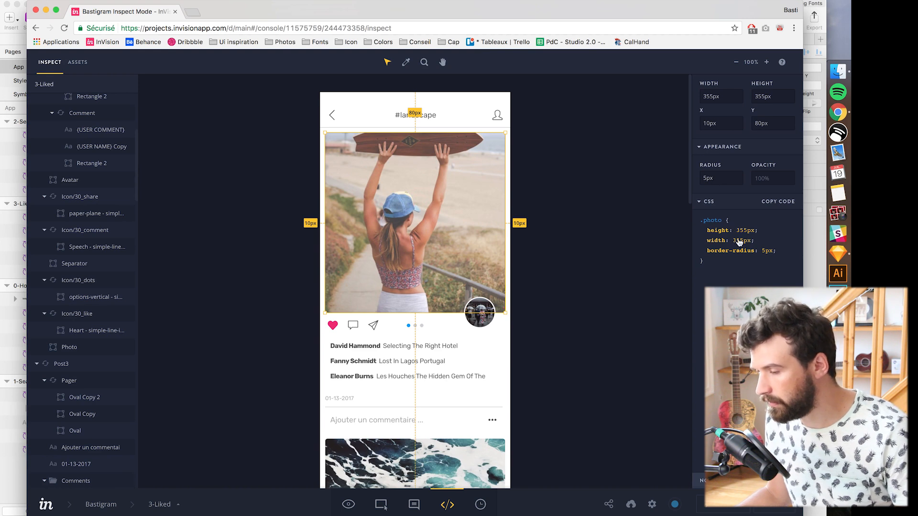
pyautogui.click(573, 171)
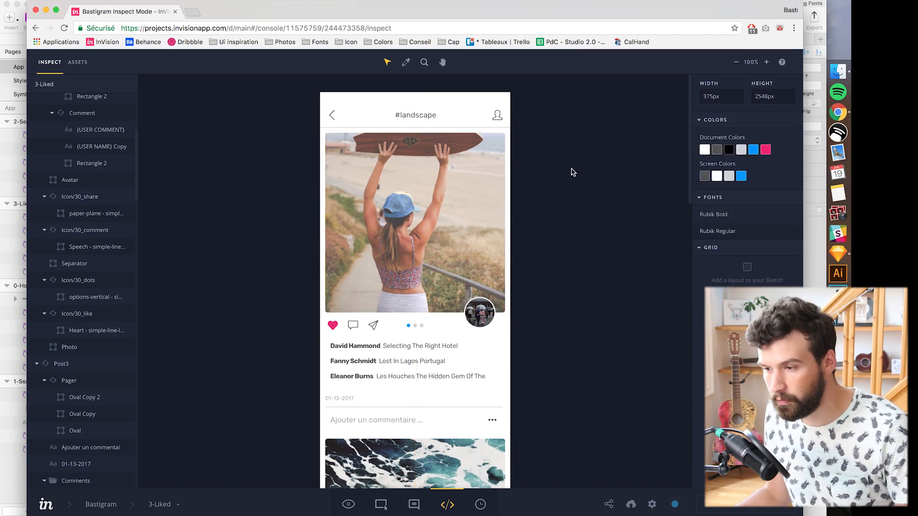
# Inspect the #landscape title's text properties and the first pager dot's CSS, and look over the rest of the 3-Liked screen
pyautogui.click(416, 116)
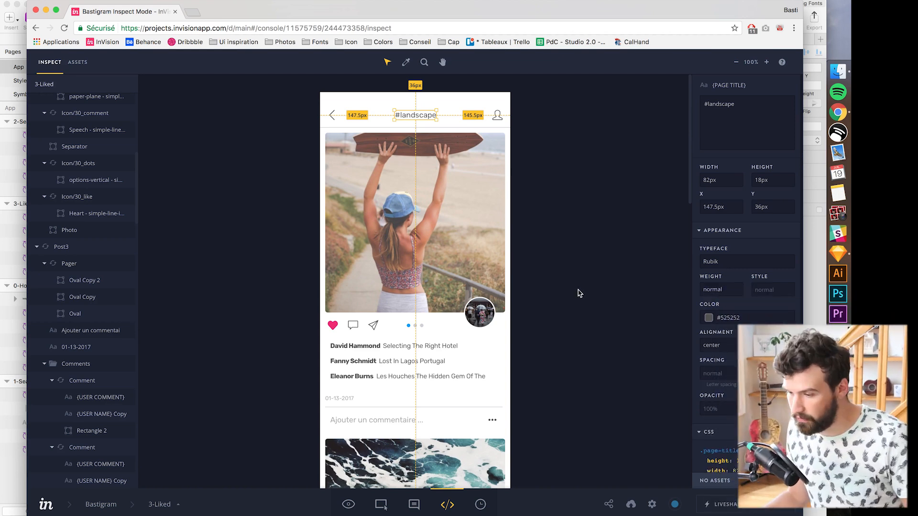
pyautogui.click(410, 327)
pyautogui.click(409, 329)
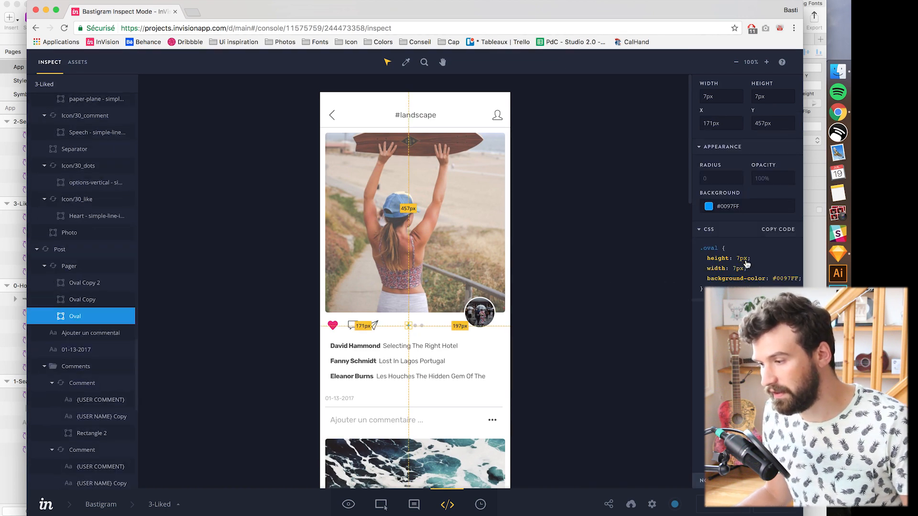
pyautogui.click(628, 215)
pyautogui.scroll(-13, 440, 258)
pyautogui.scroll(15, 440, 259)
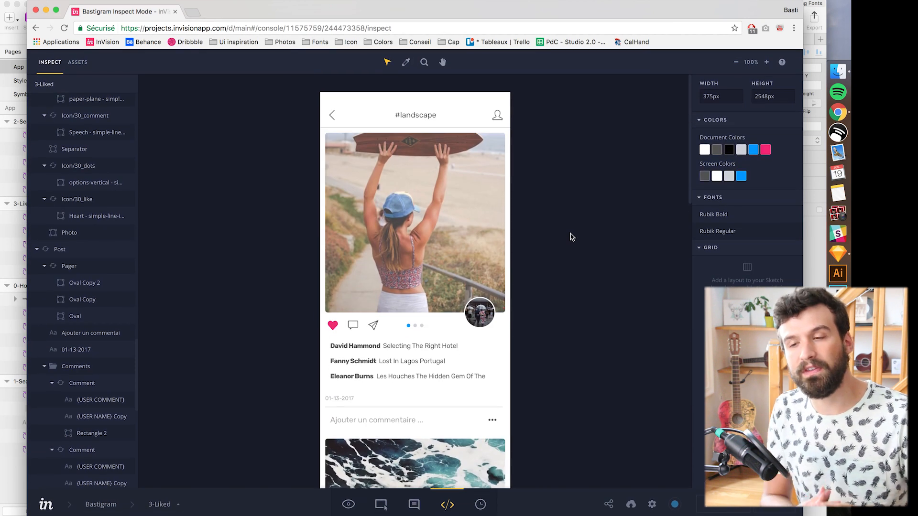